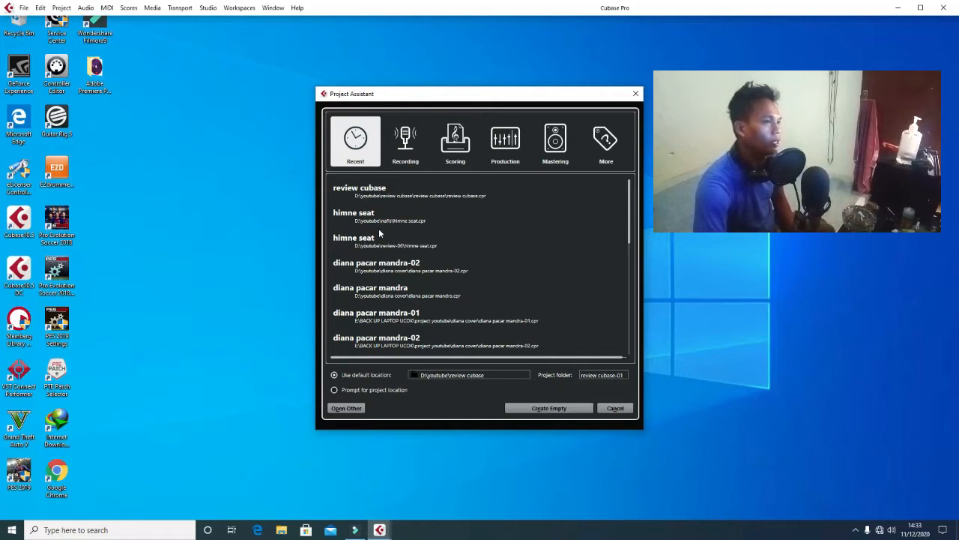
left_click(379, 192)
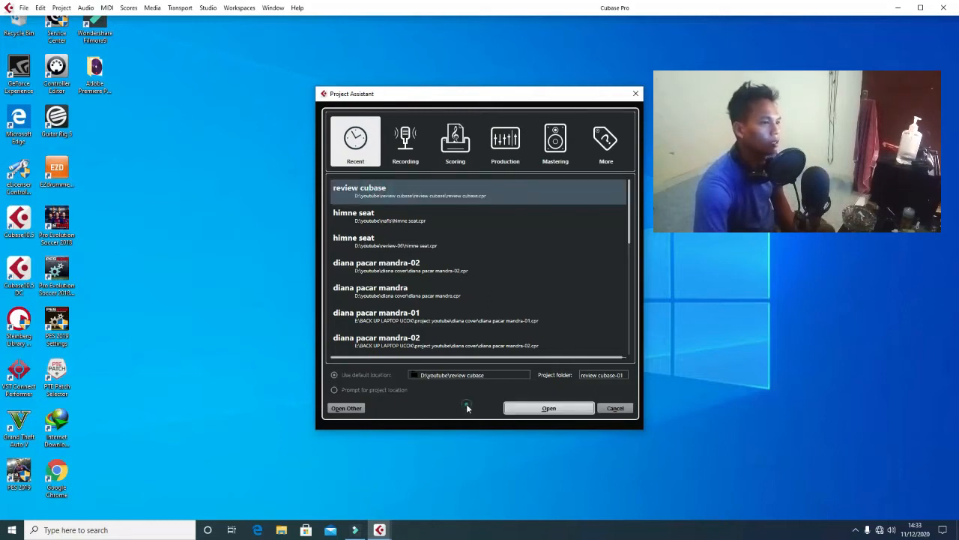
left_click(574, 294)
left_click(615, 408)
left_click(24, 9)
left_click(35, 18)
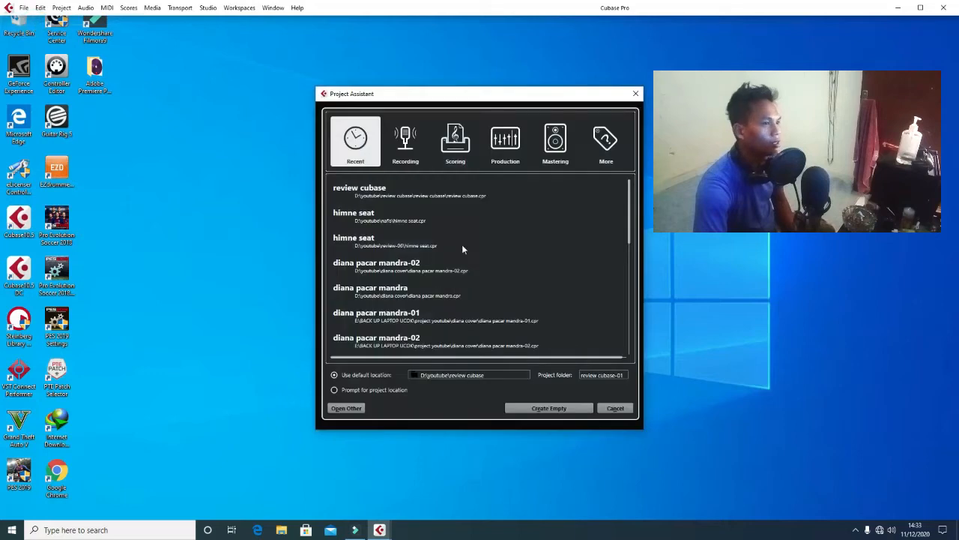
Step: Create an empty project with default location D:\youtube\review cubase\review cubase and the project folder named "review 1"
left_click(484, 376)
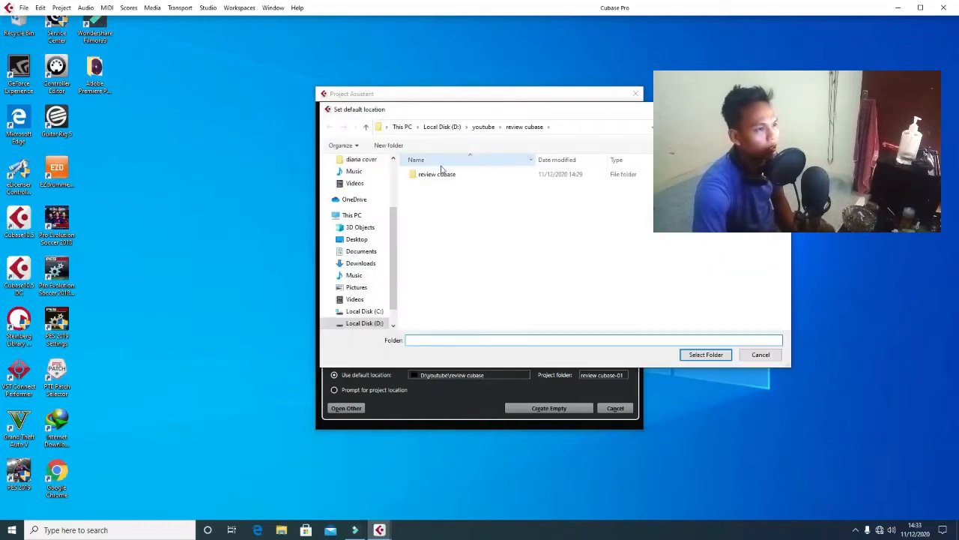
left_click(441, 175)
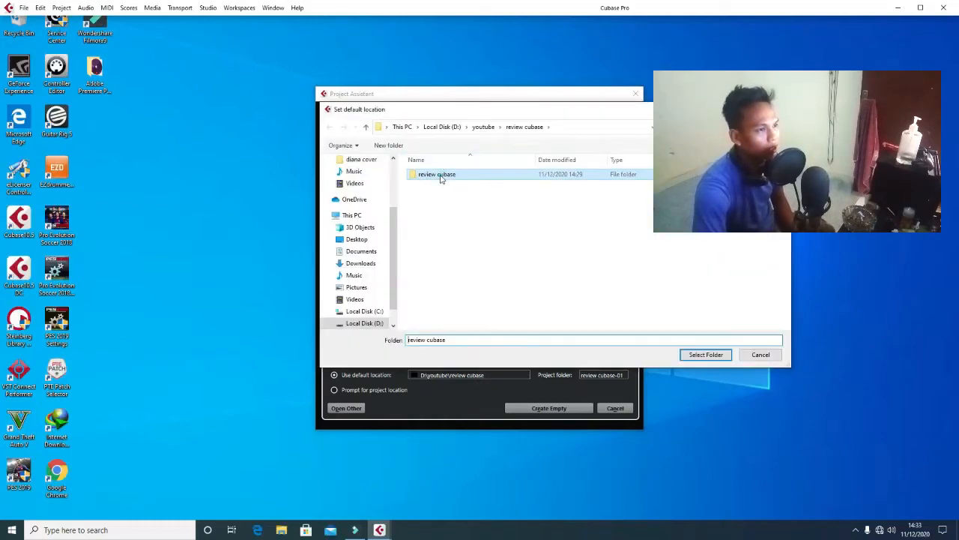
left_click(704, 356)
left_click(613, 375)
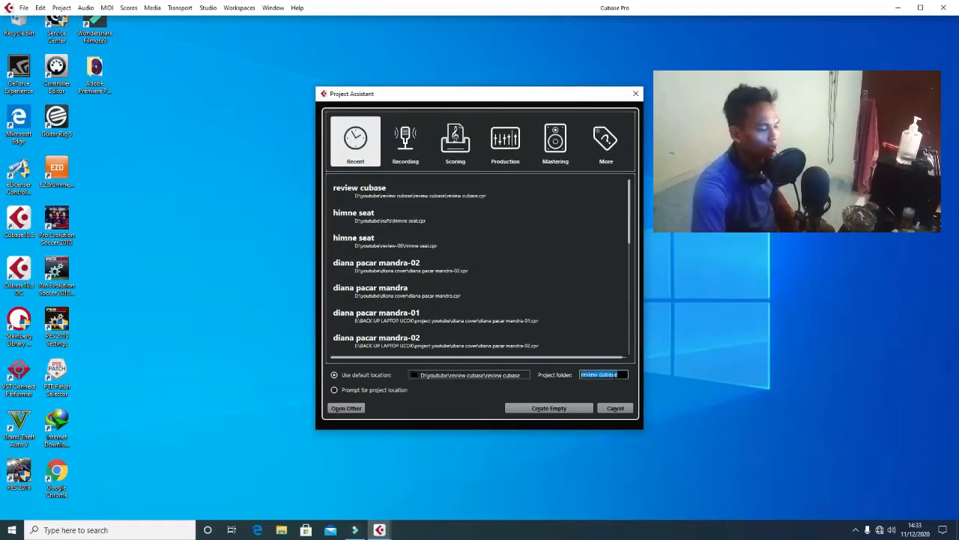
type("review 1")
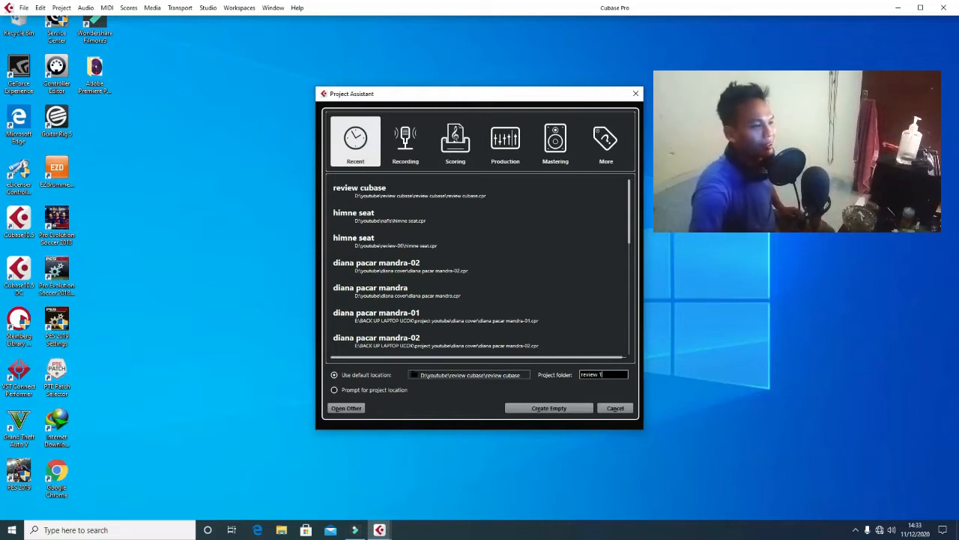
left_click(554, 409)
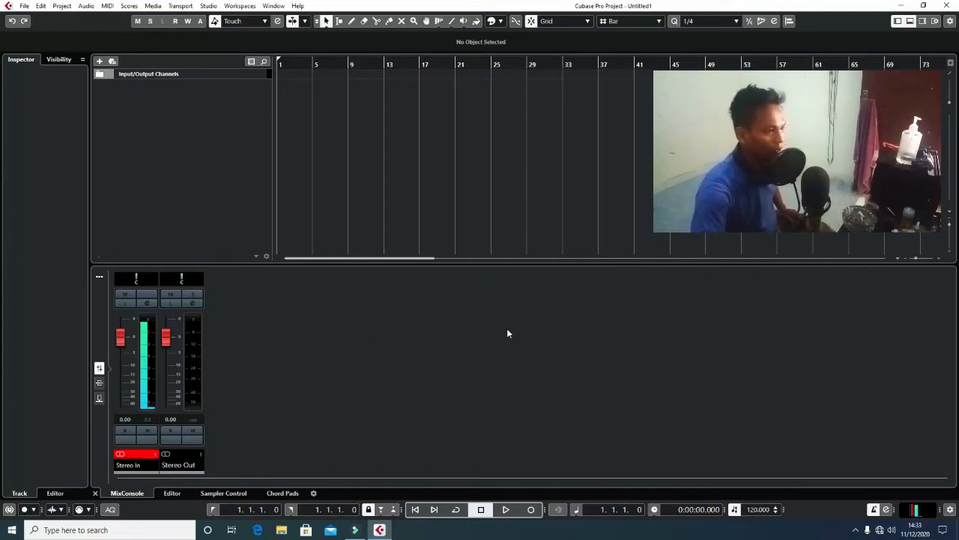
right_click(144, 104)
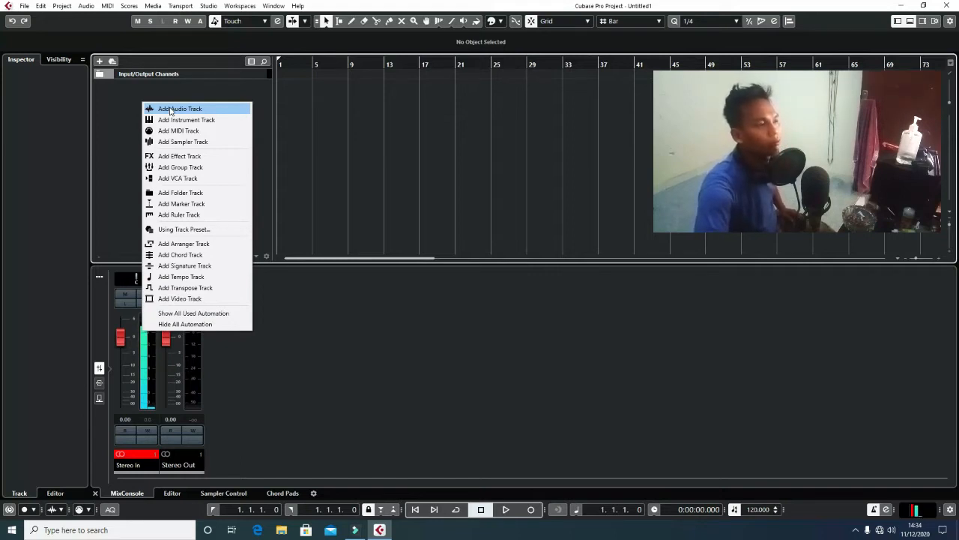
left_click(124, 103)
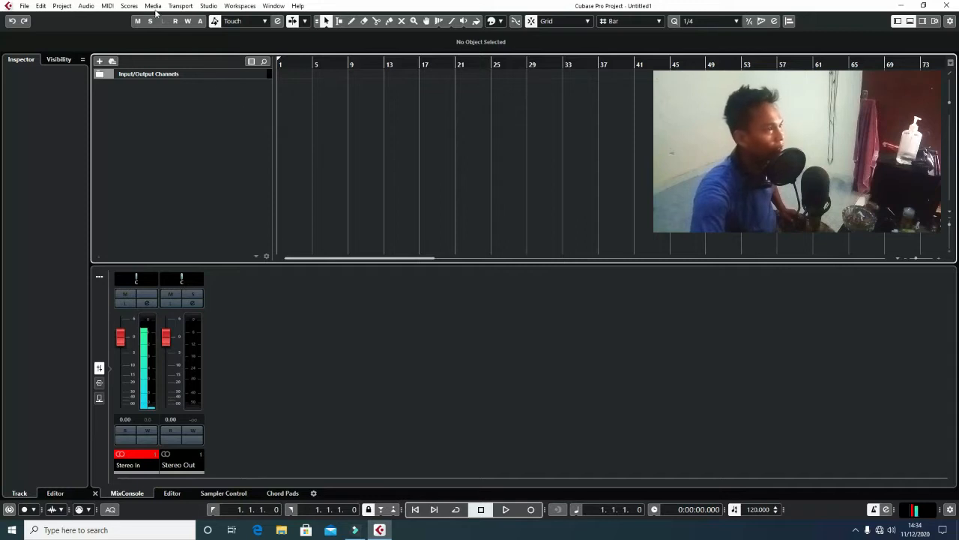
Step: Examine the Metronome Setup's general options, click sounds and click patterns, then accept the dialog
left_click(180, 6)
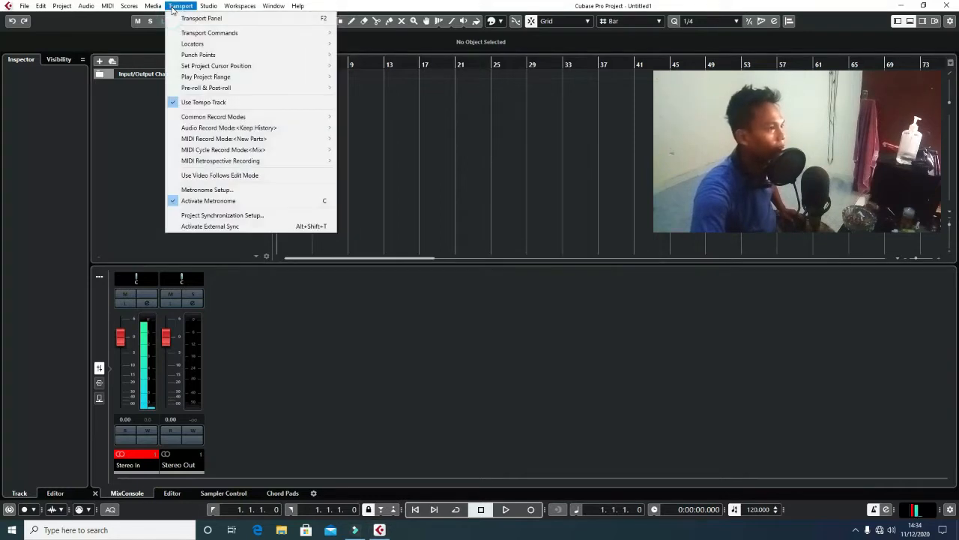
left_click(207, 190)
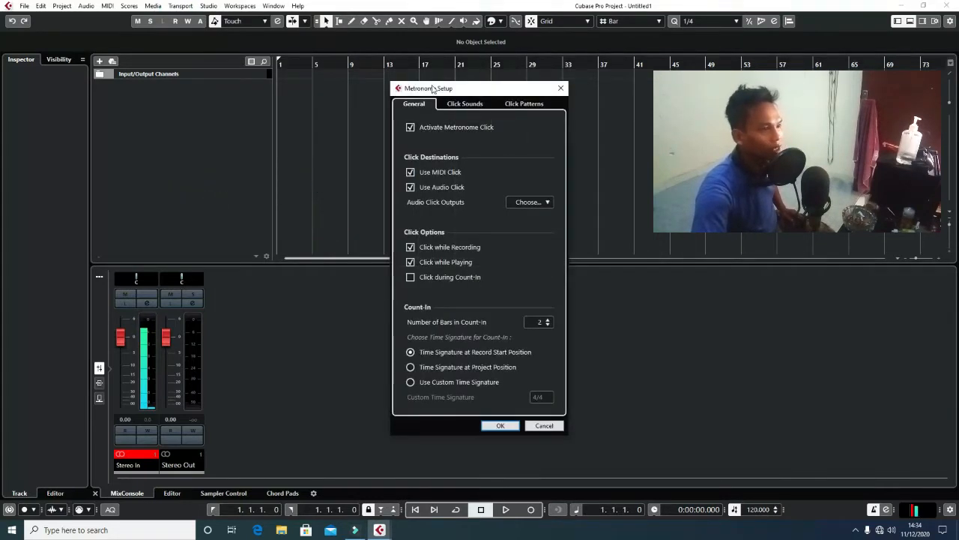
left_click(458, 104)
left_click(517, 104)
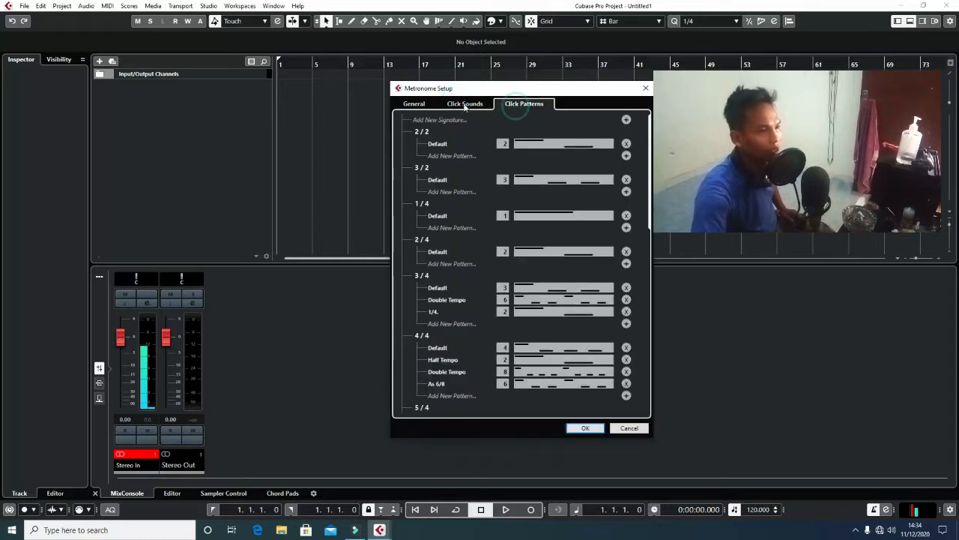
left_click(411, 104)
left_click(500, 425)
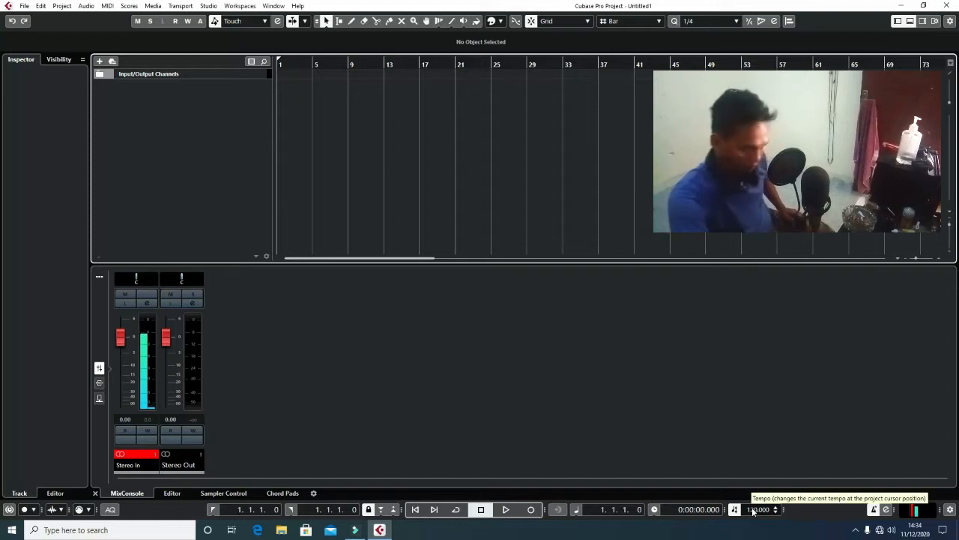
Step: Set the project tempo to 130 and play the metronome click briefly
double_click(753, 509)
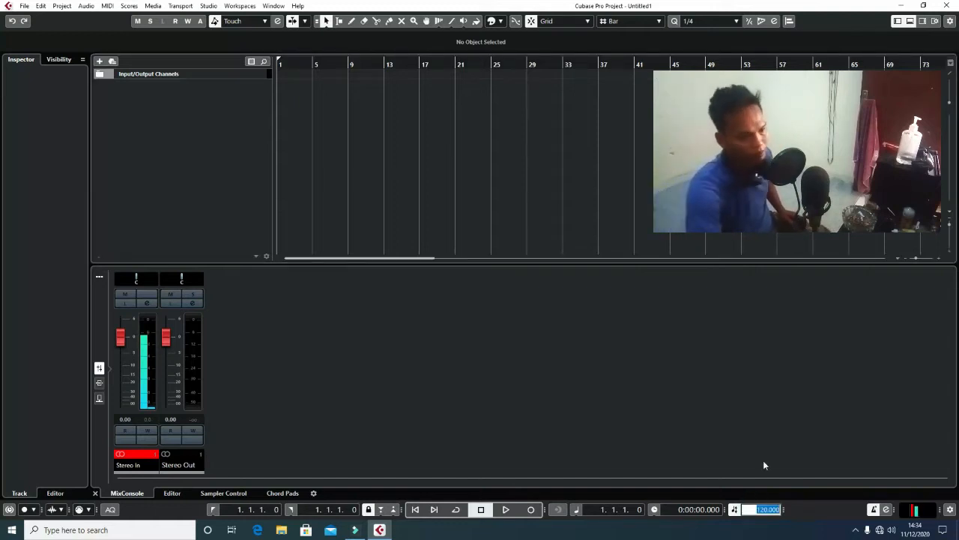
left_click(703, 420)
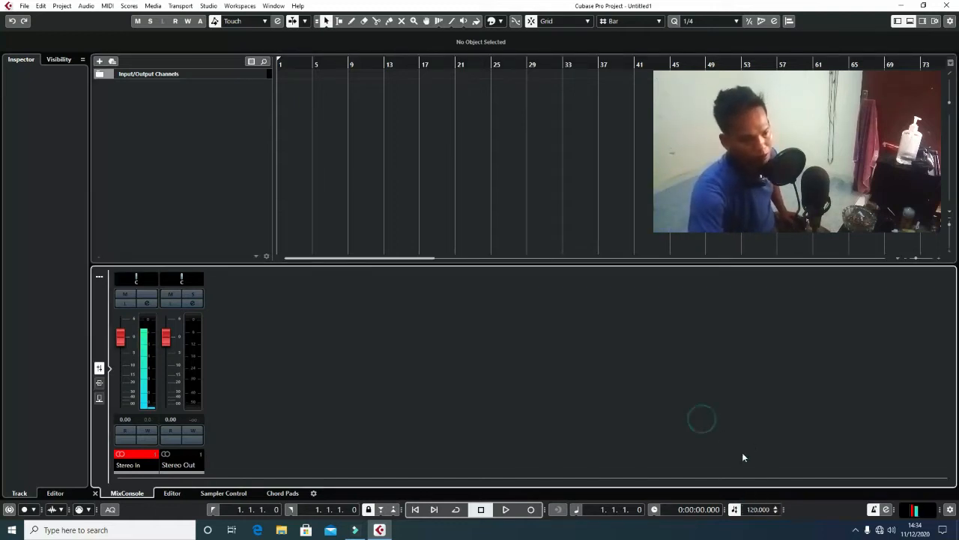
double_click(758, 509)
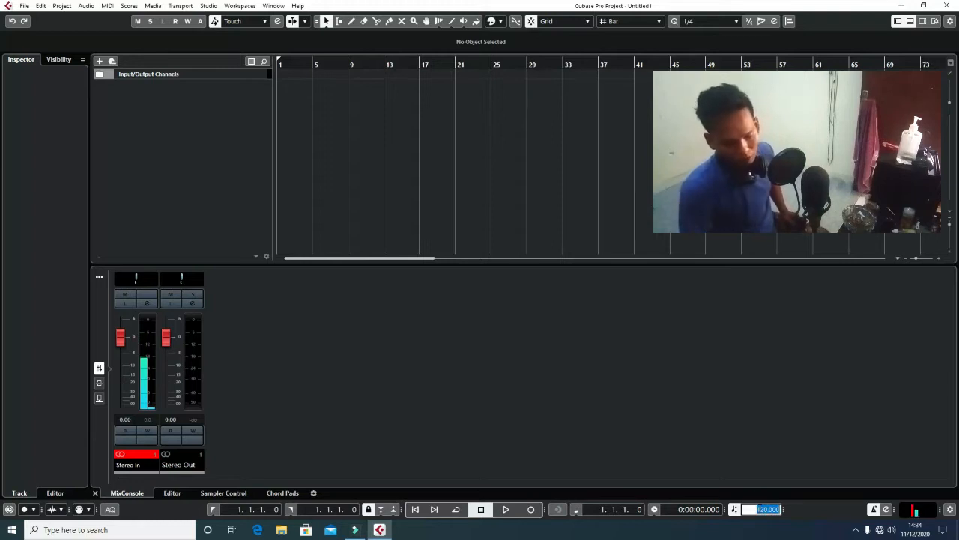
type("13")
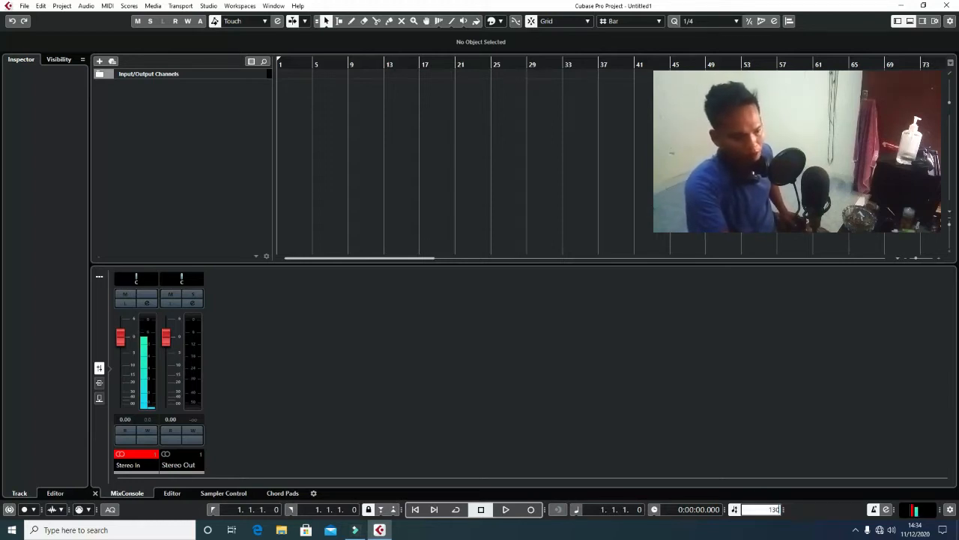
type("0")
key("Return")
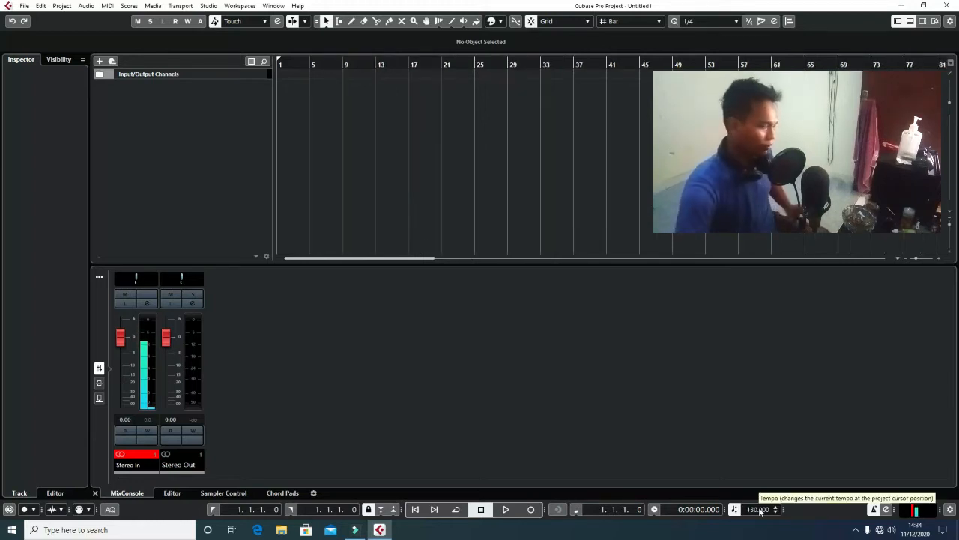
key("space")
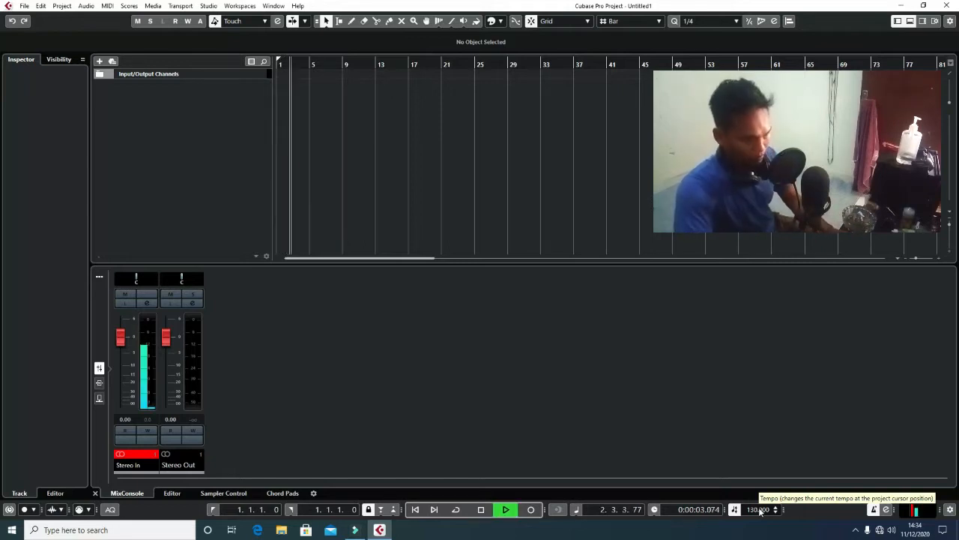
key("space")
Step: Set the project tempo to 120 and play the metronome click for a few bars
double_click(760, 511)
type("120")
key("Return")
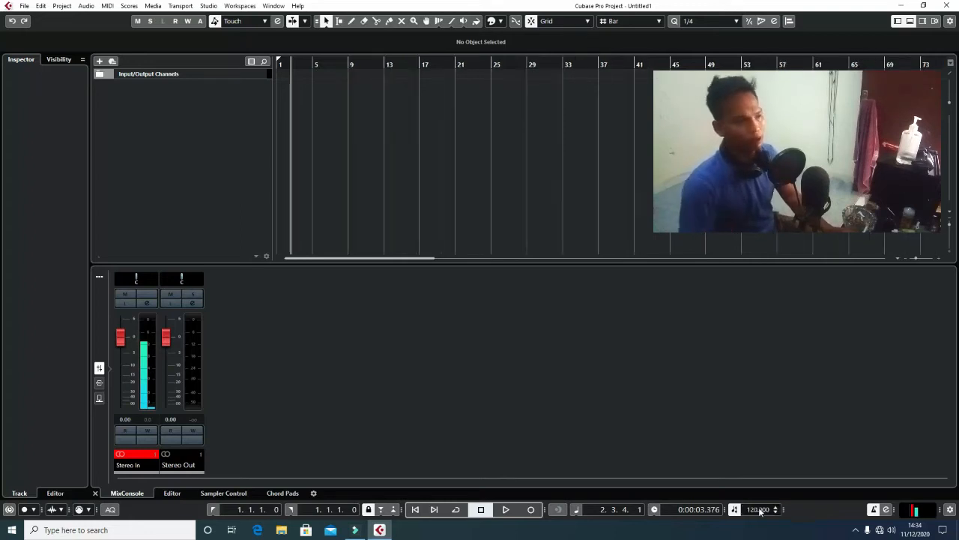
key("space")
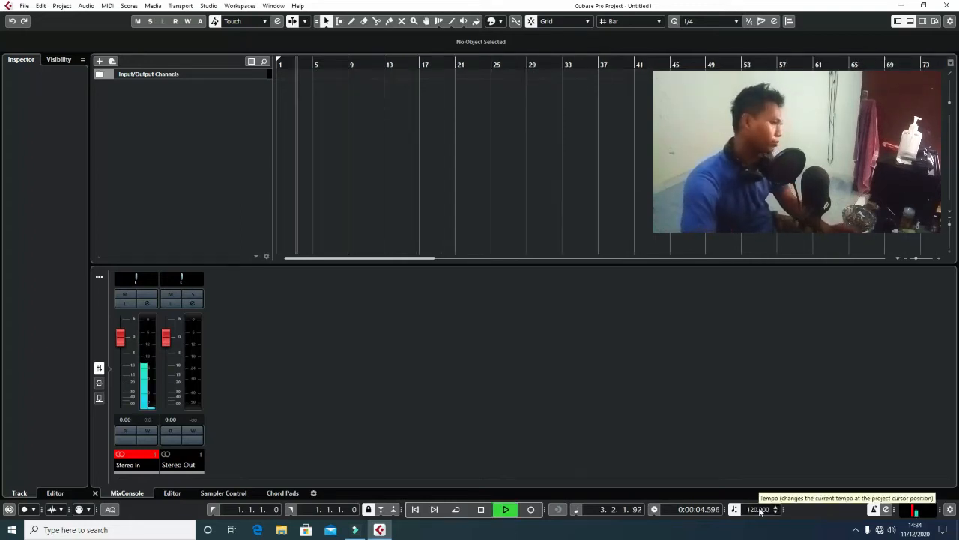
left_click(374, 258)
key("space")
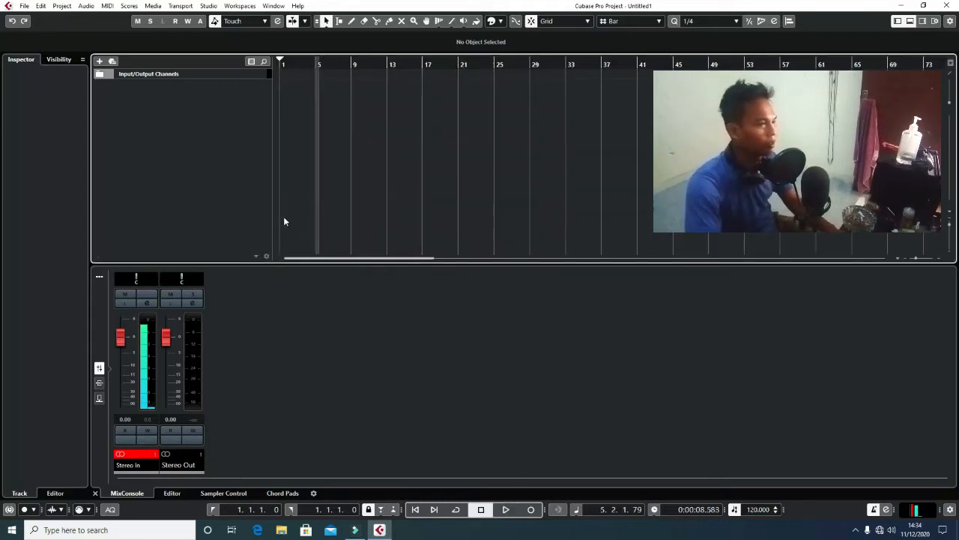
Step: Replay the metronome click from the project start, stop it and return the cursor to the beginning
left_click(416, 509)
key("space")
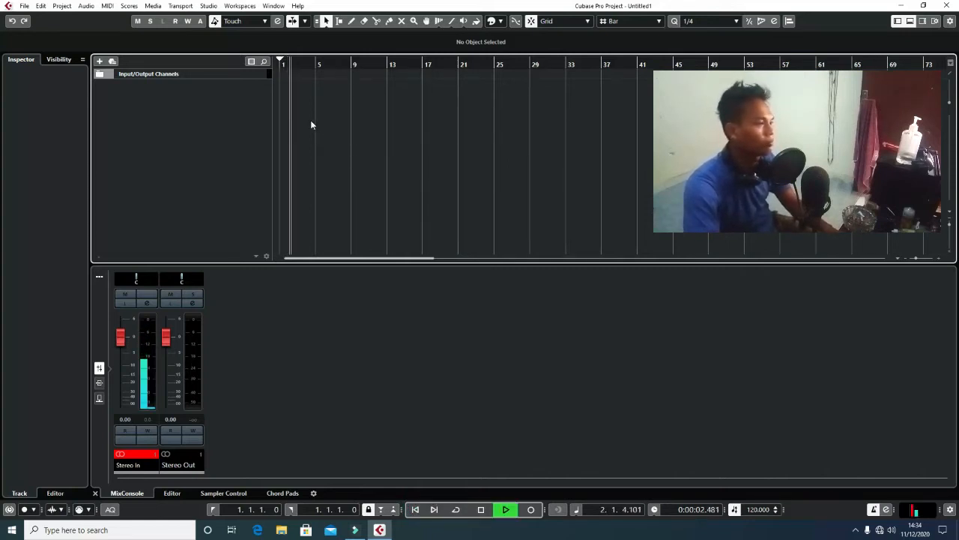
key("space")
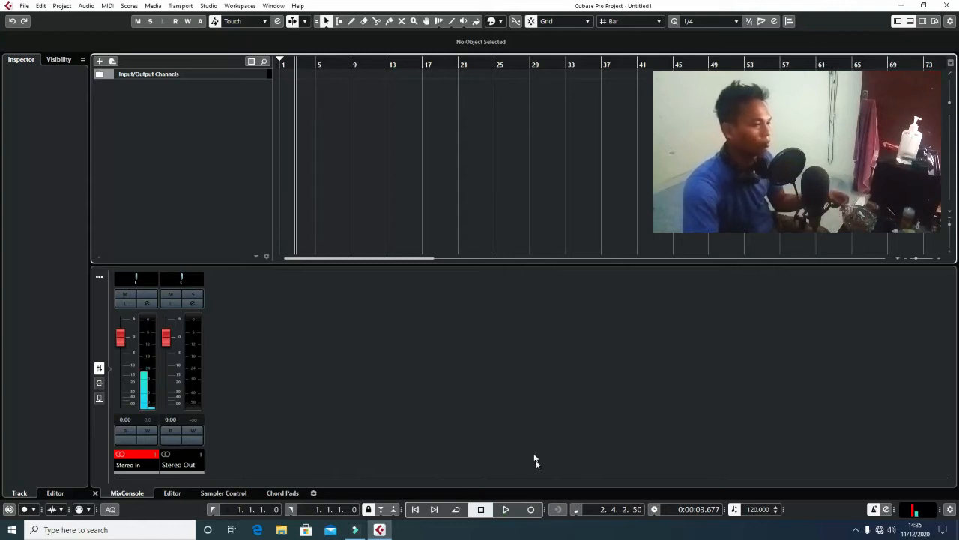
left_click(417, 510)
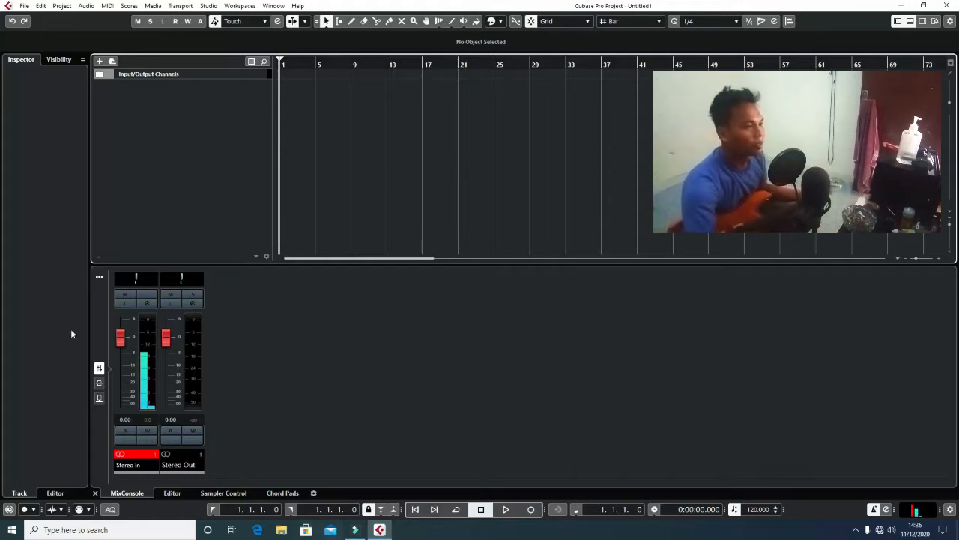
Step: Start adding an audio track and name it "gitar guide"
right_click(144, 99)
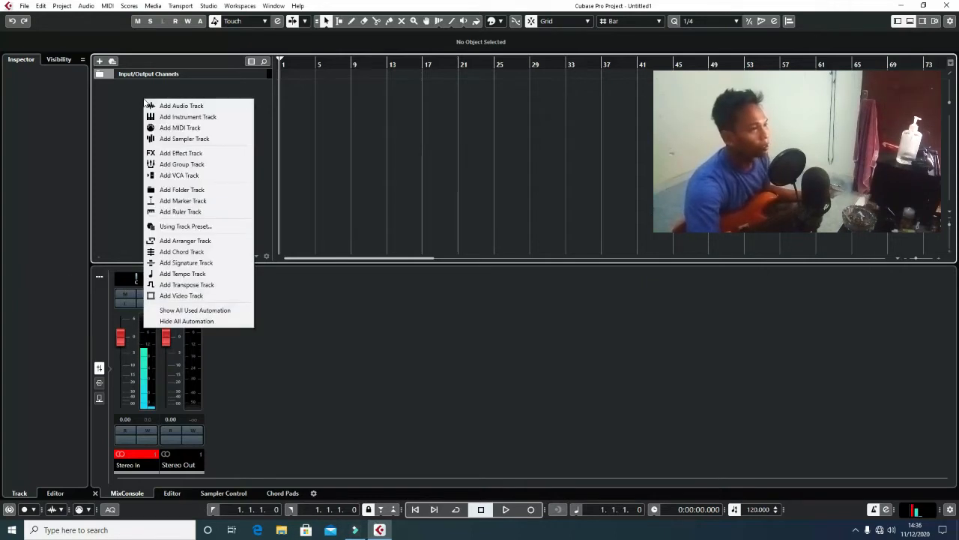
left_click(198, 106)
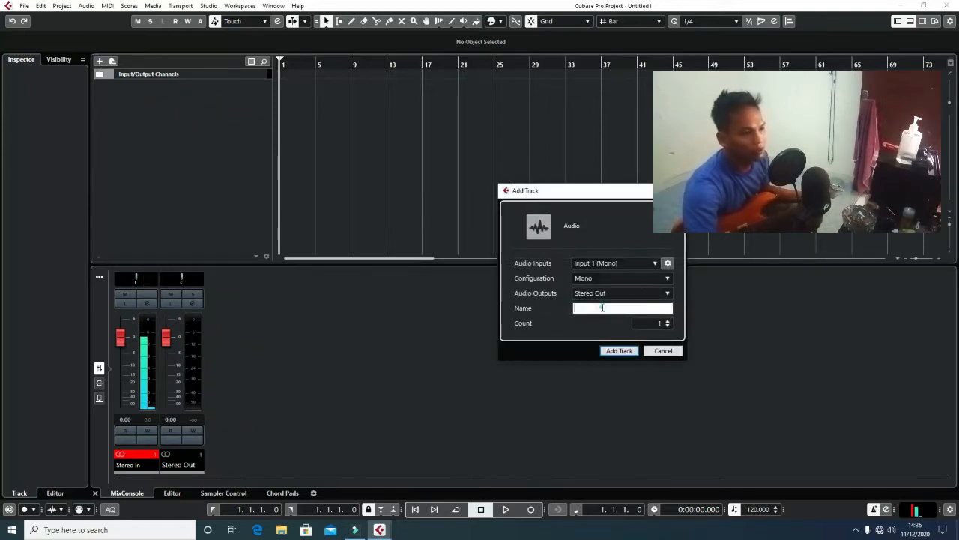
type("gitar ")
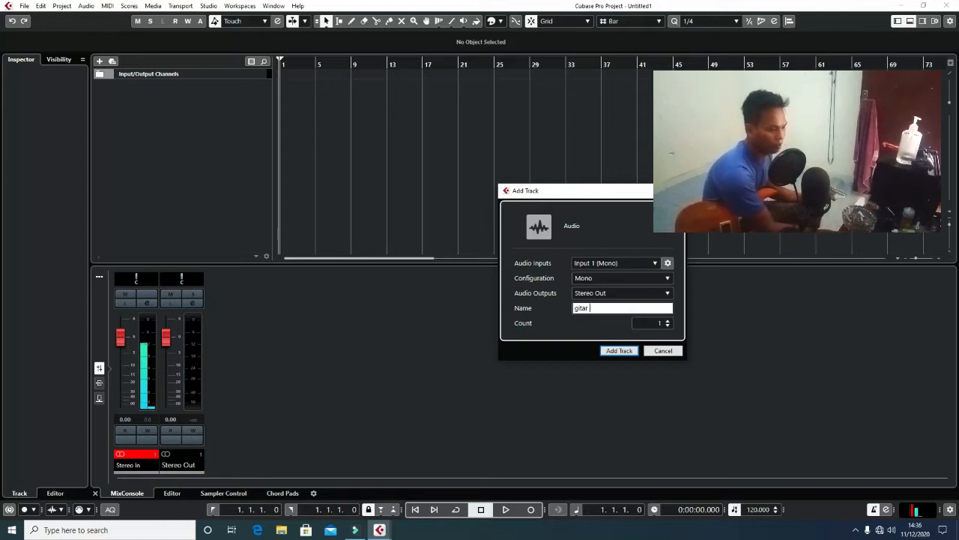
type("guid")
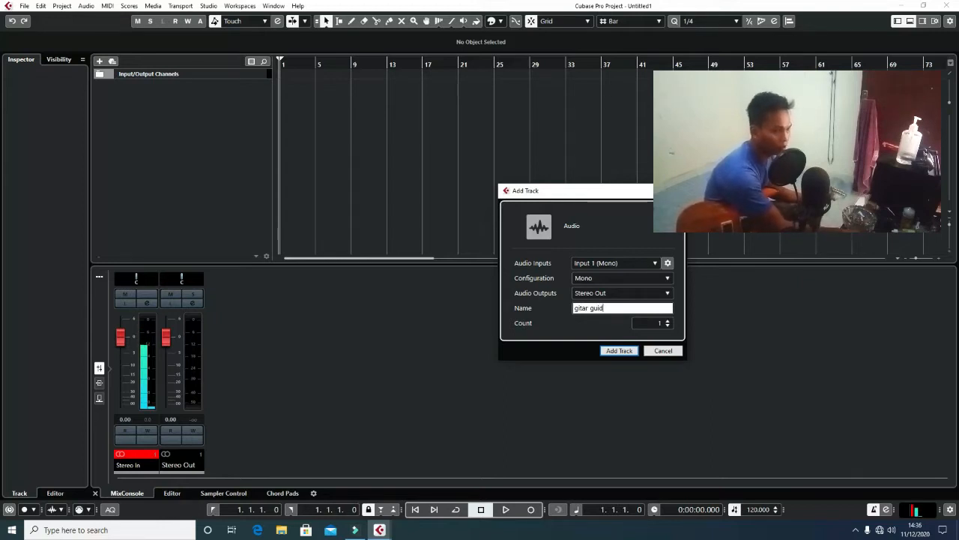
type("e")
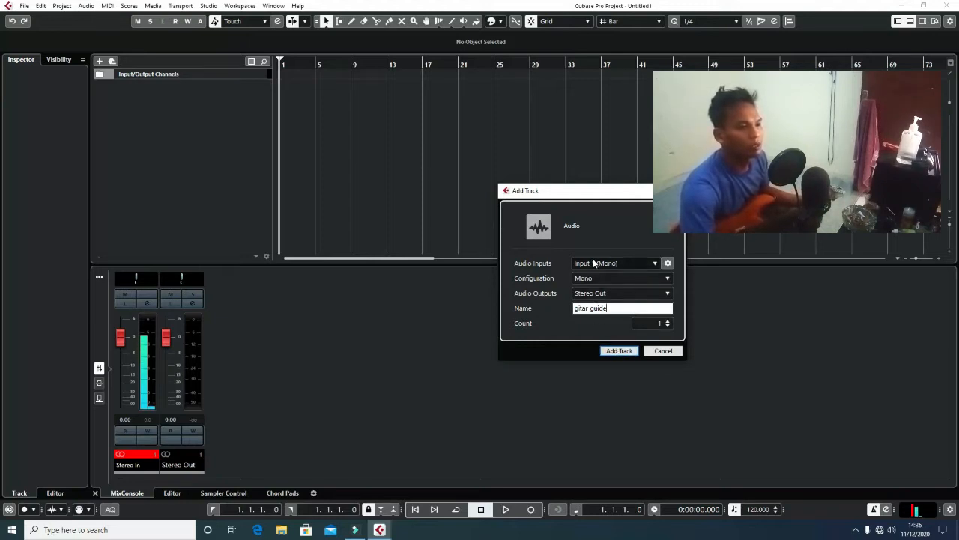
Step: Set the new track's audio input to Input 2 (Mono), keep the mono configuration and add the track
left_click(619, 263)
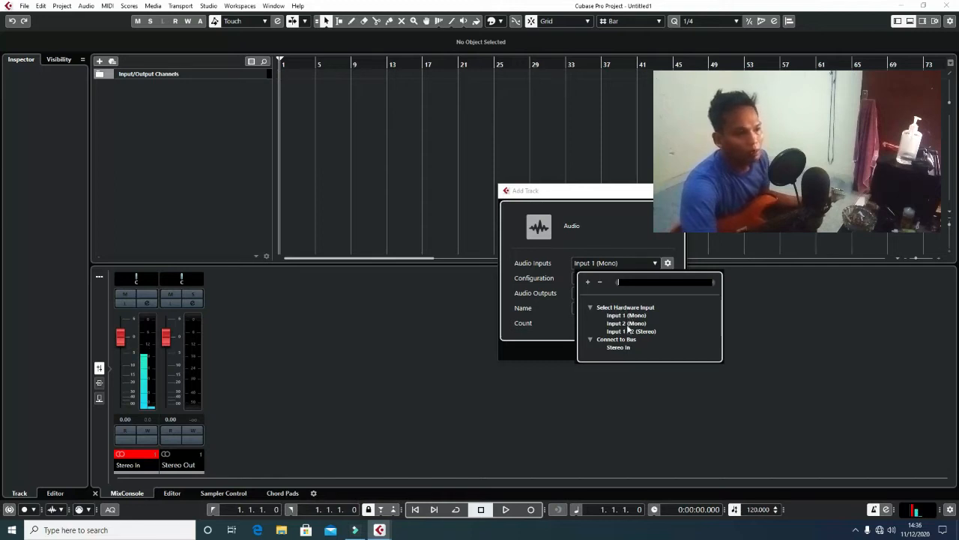
left_click(625, 323)
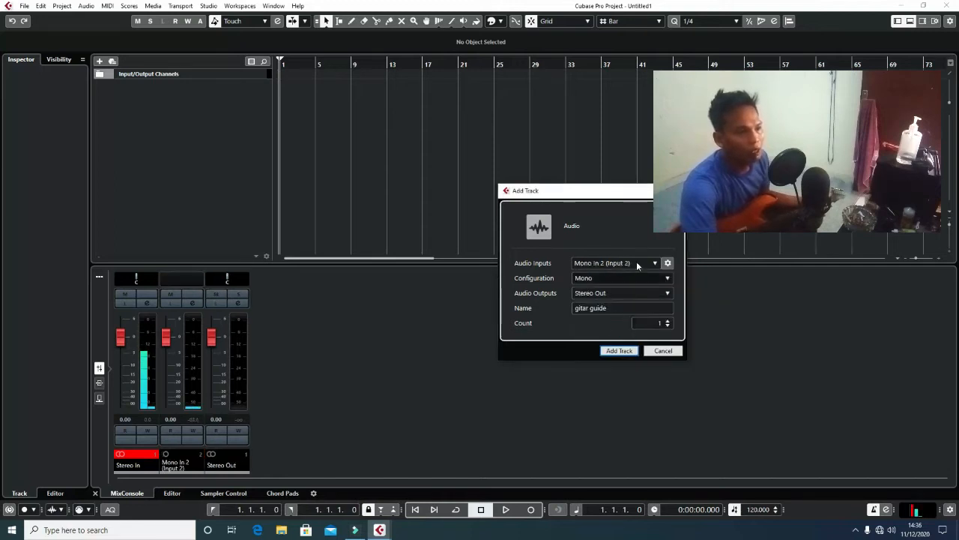
left_click(603, 265)
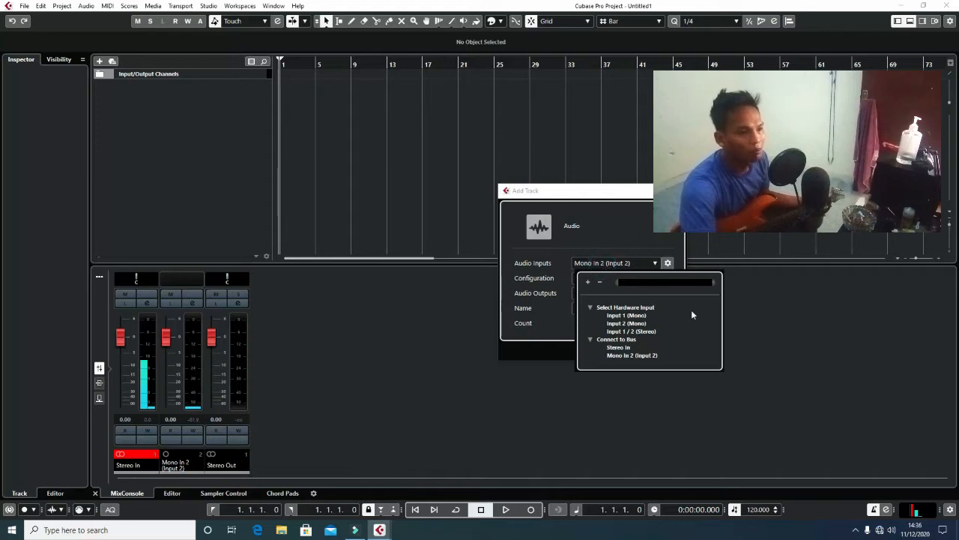
left_click(621, 265)
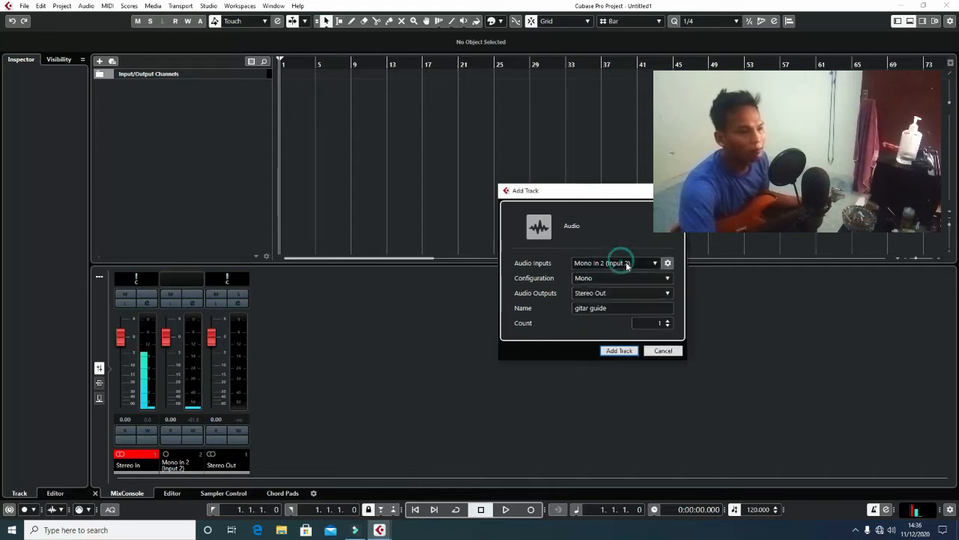
left_click(607, 278)
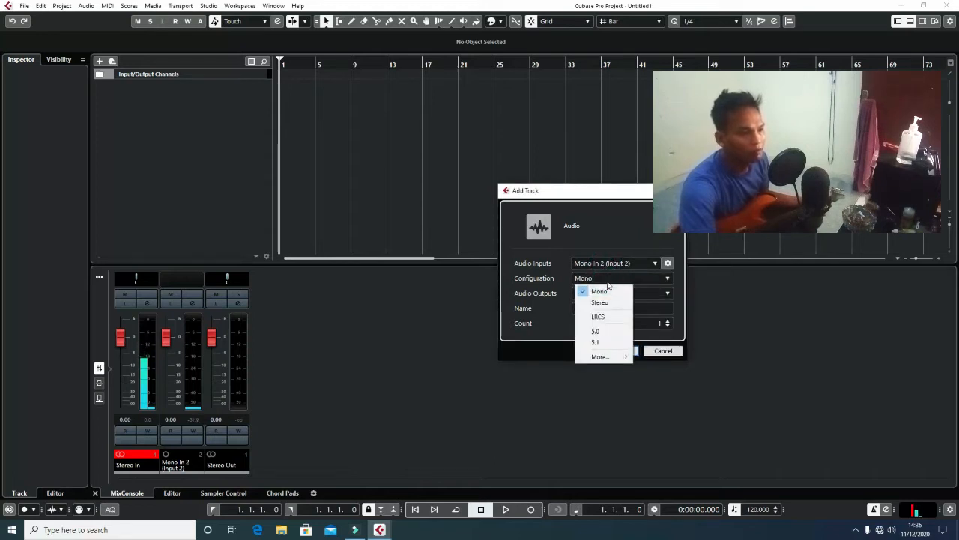
left_click(608, 286)
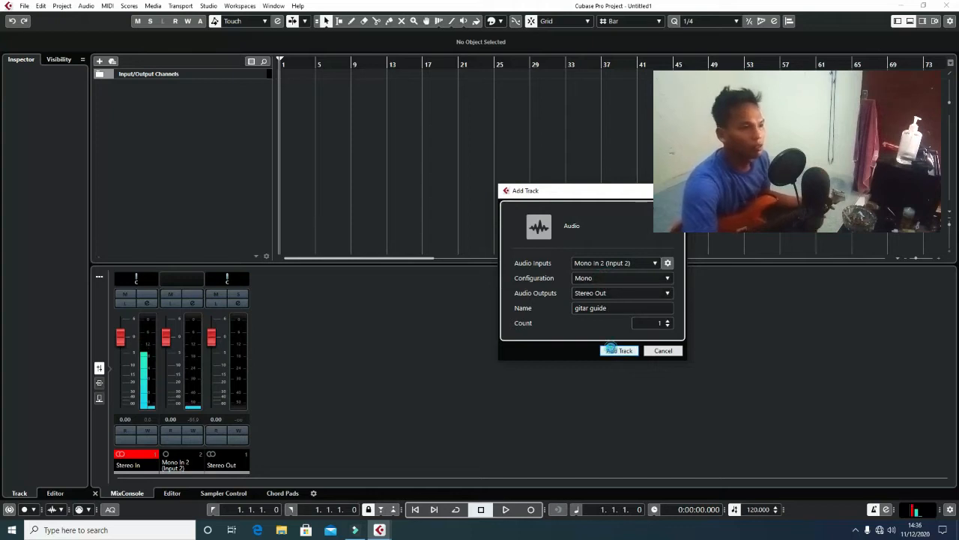
left_click(618, 351)
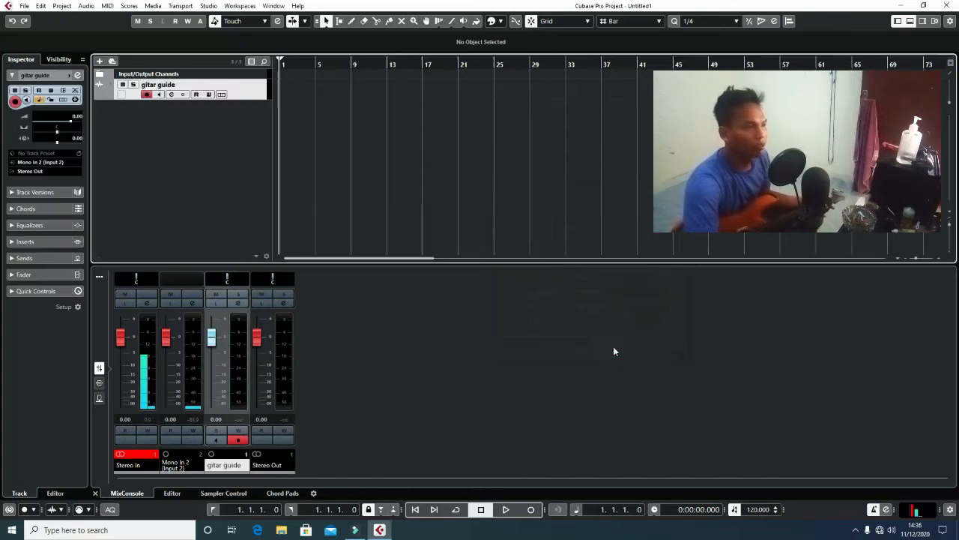
Step: Review the guitar guide track's input routing options and turn on monitoring for the track
left_click(42, 162)
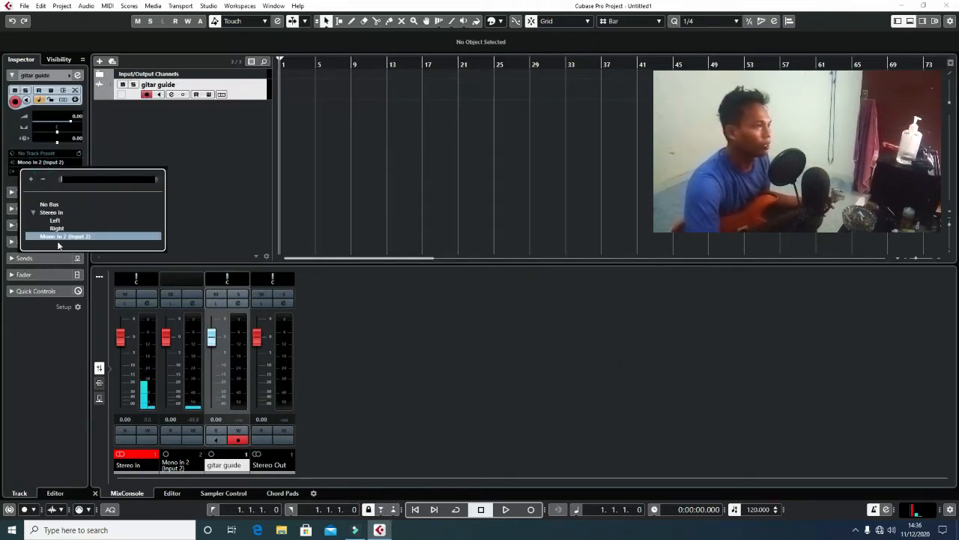
left_click(204, 206)
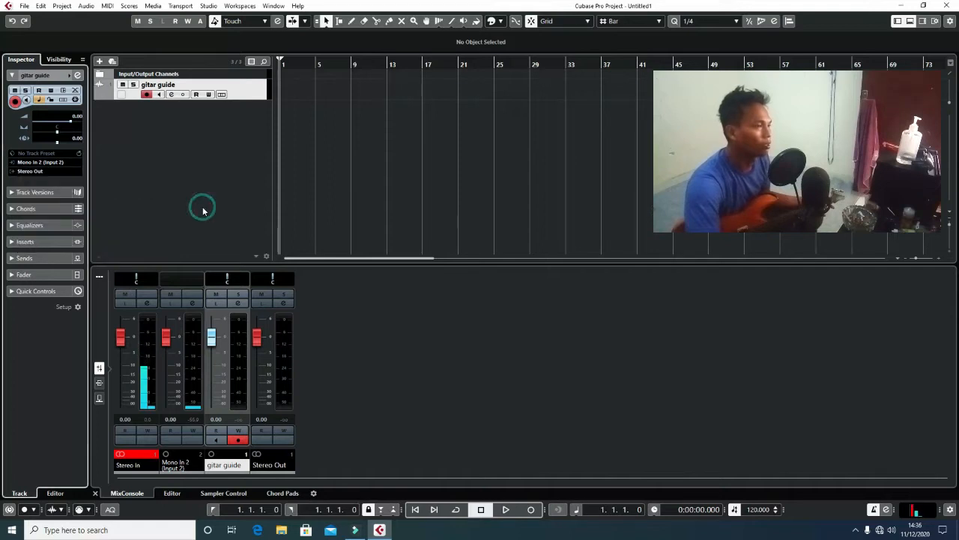
left_click(158, 94)
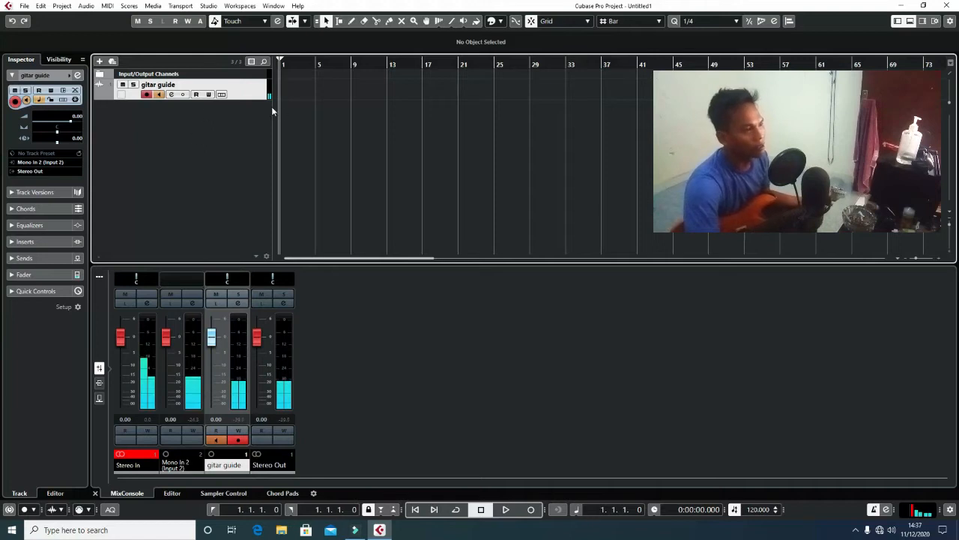
left_click(158, 94)
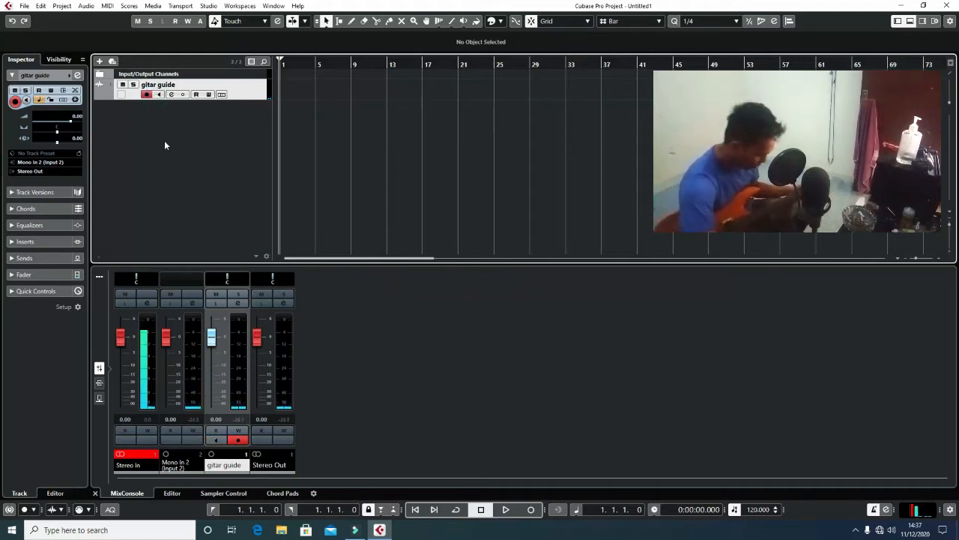
left_click(157, 95)
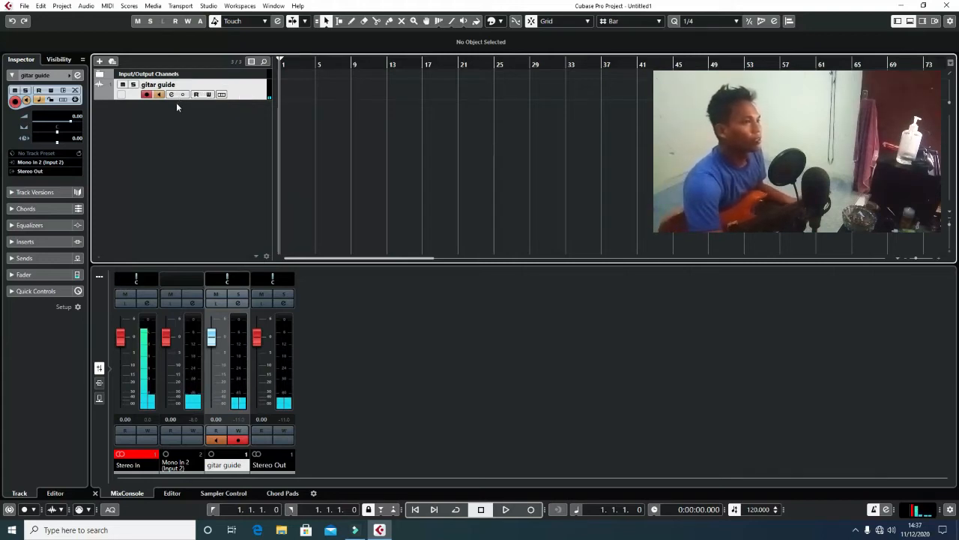
Step: Load Guitar Rig 5 from VSTPlugins 64 bit into the first insert slot of the gitar guide channel
left_click(174, 95)
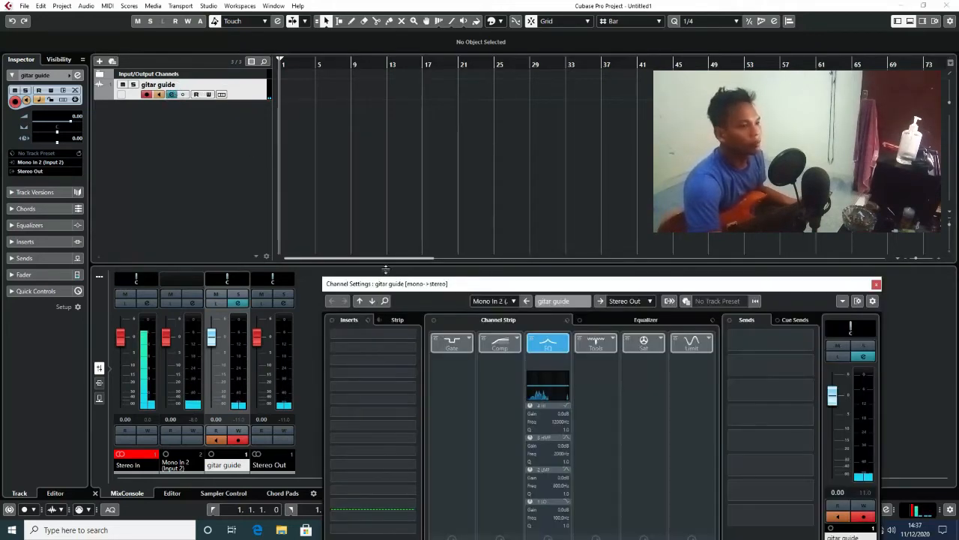
left_click(361, 335)
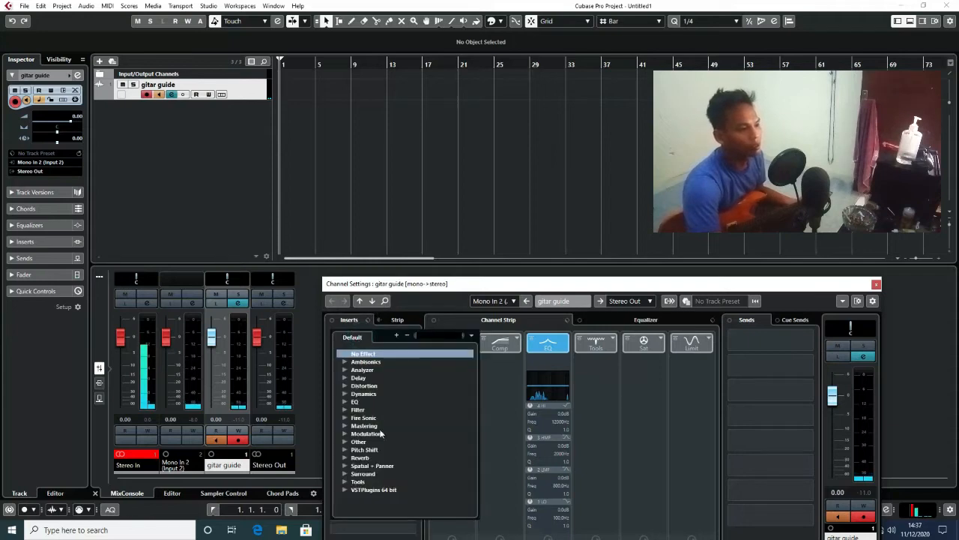
left_click(346, 490)
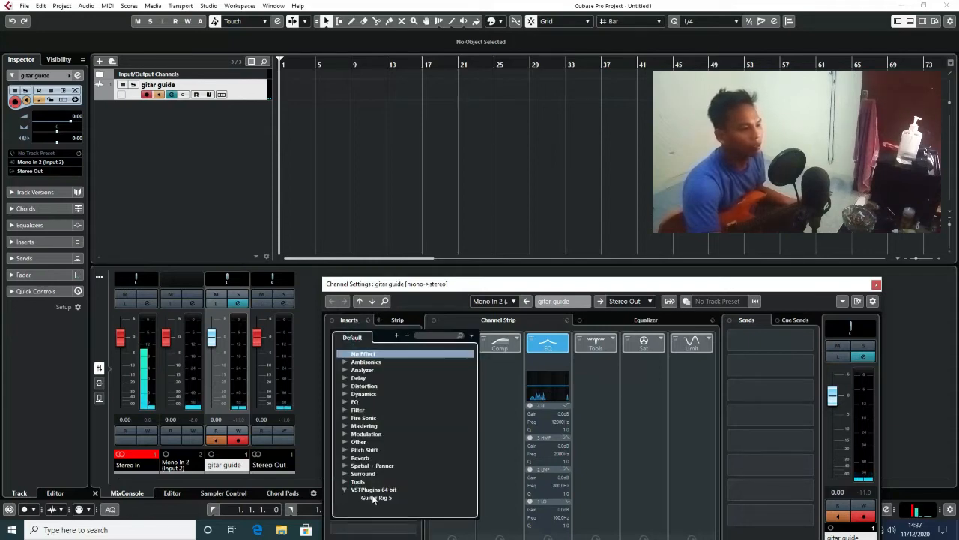
left_click(373, 498)
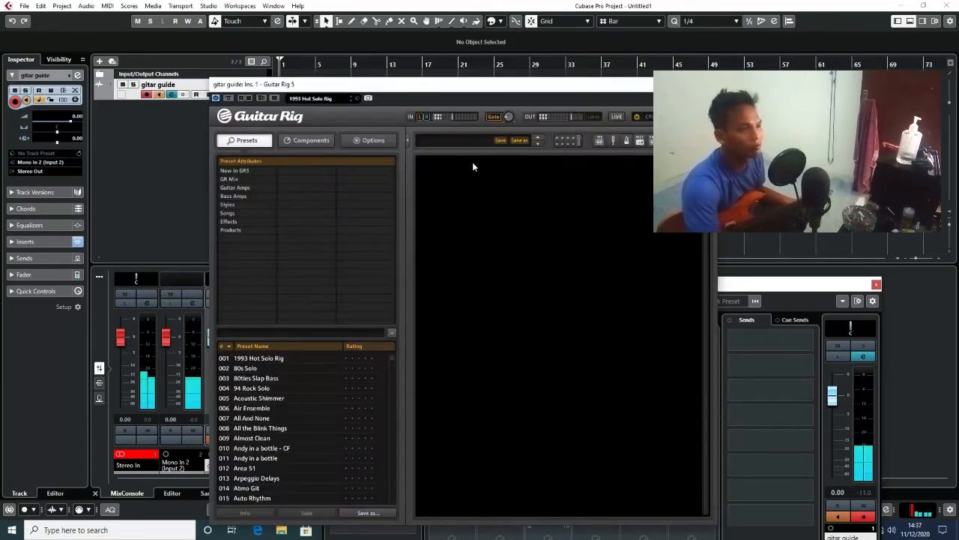
Step: Try the 1993 Hot Solo Rig preset, load the user preset koe crunch instead, and close the plug-in and channel settings
left_click(258, 359)
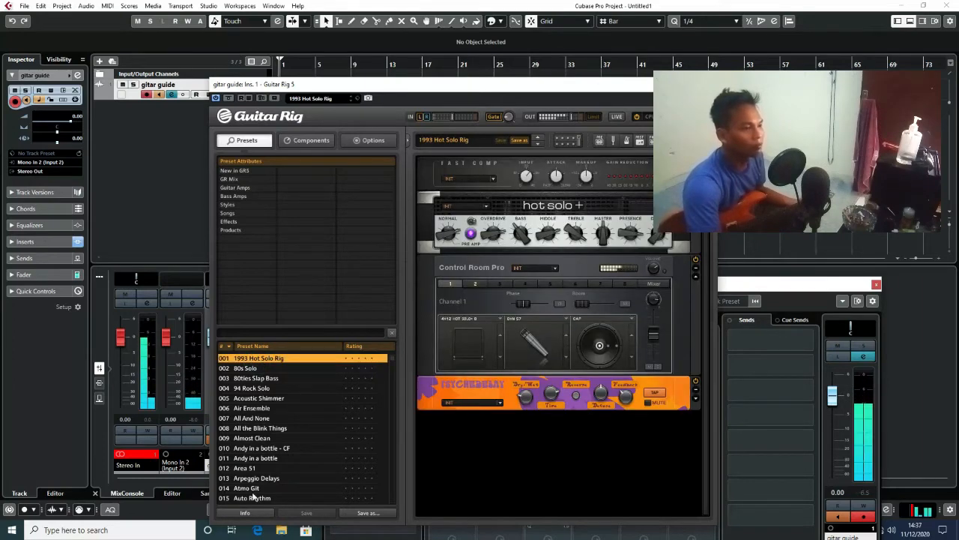
scroll(260, 433, "down", 7)
scroll(260, 433, "down", 1)
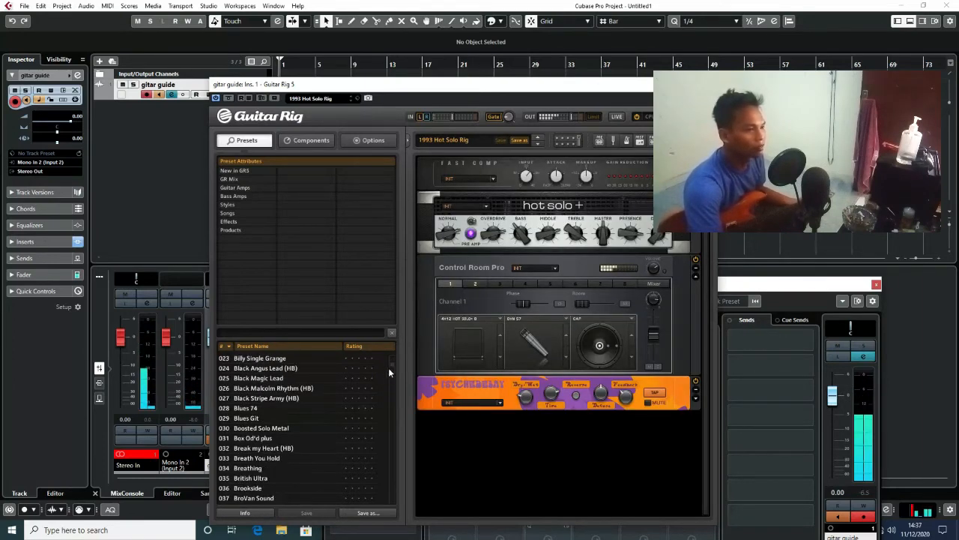
left_click_drag(392, 364, 391, 499)
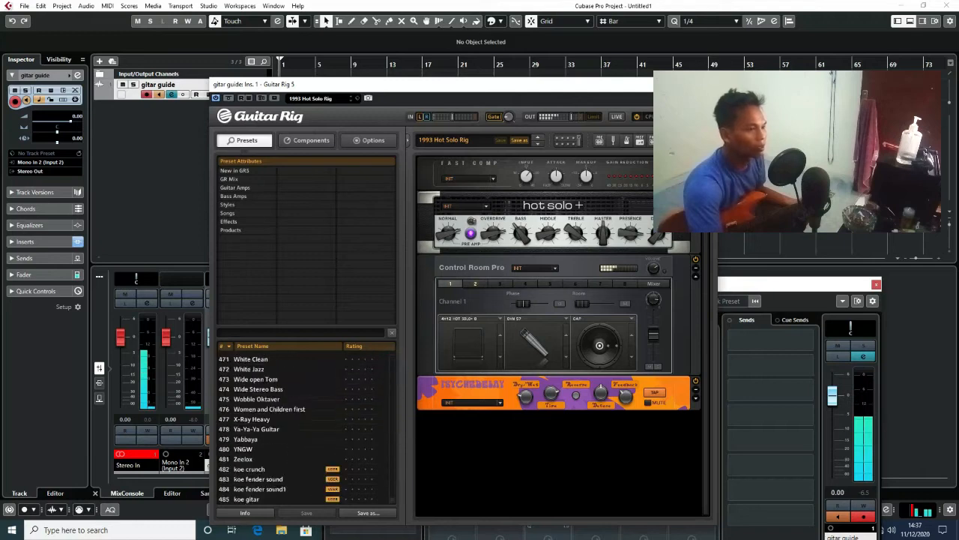
left_click(249, 470)
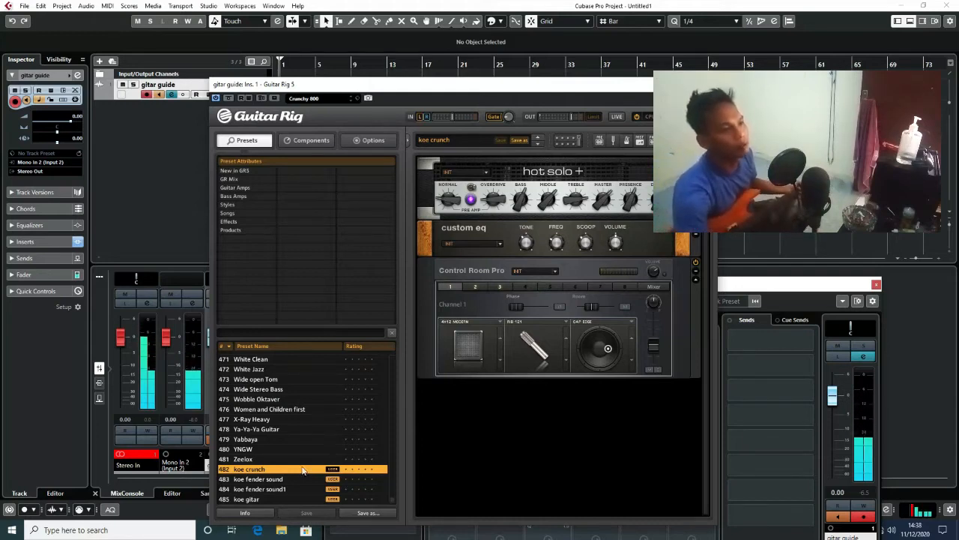
left_click(712, 85)
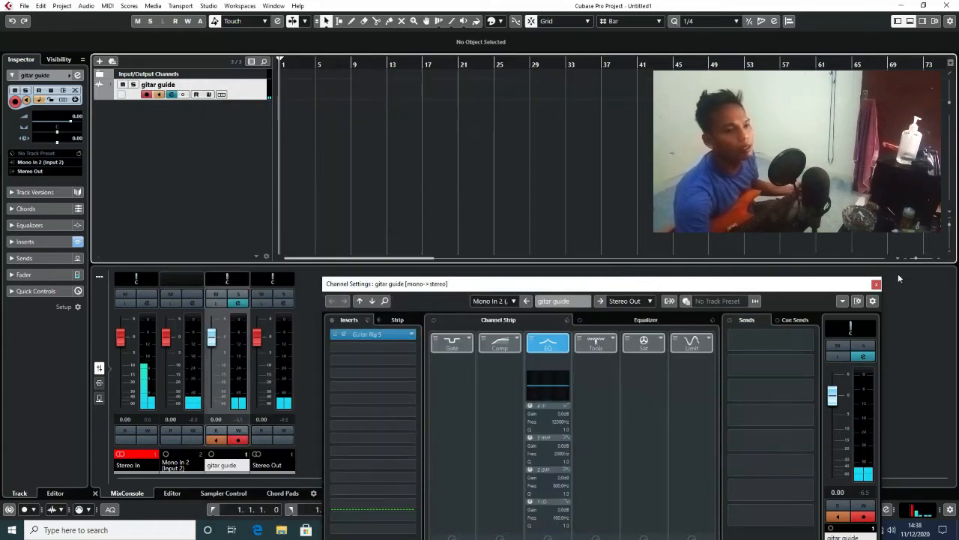
left_click(877, 285)
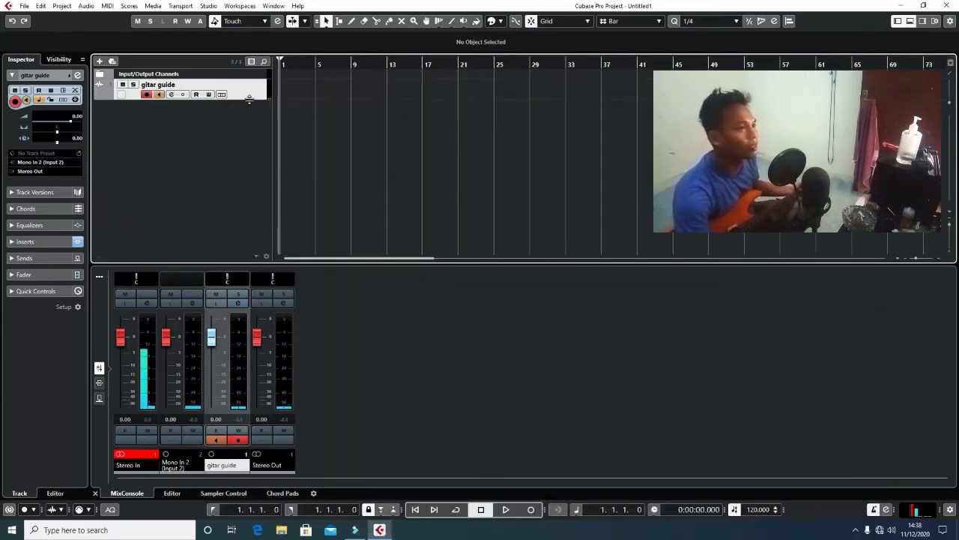
Step: Increase the gitar guide track's height and set the locator range from bar 5 to bar 61
left_click_drag(249, 125, 249, 139)
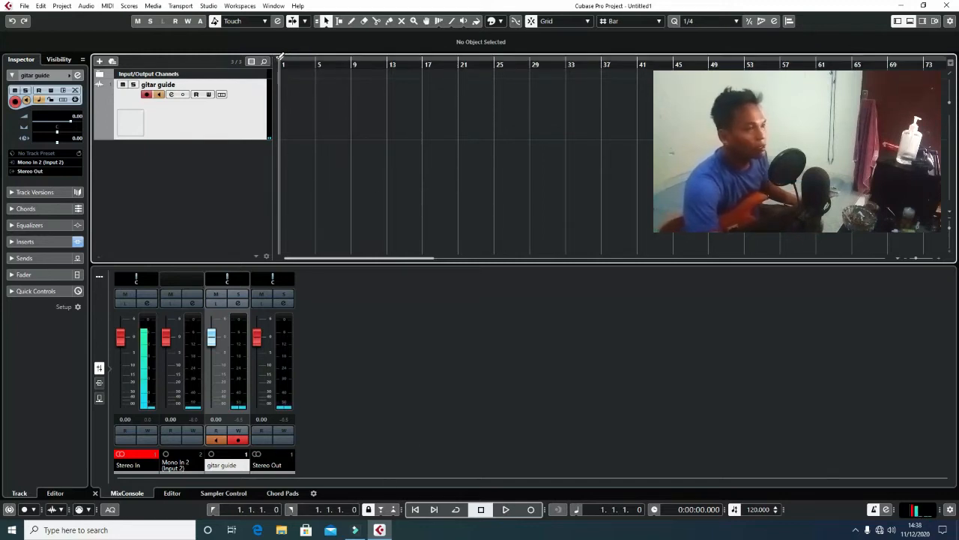
left_click_drag(354, 60, 713, 66)
left_click_drag(814, 66, 816, 66)
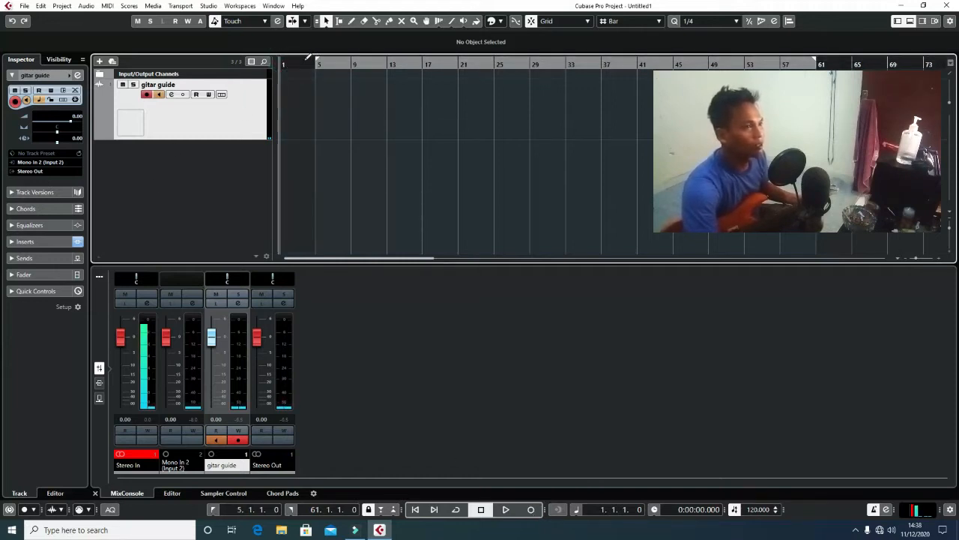
Step: Record a guitar take on the gitar guide track from bar 5 to about bar 25, with playback starting at bar 4
left_click(301, 63)
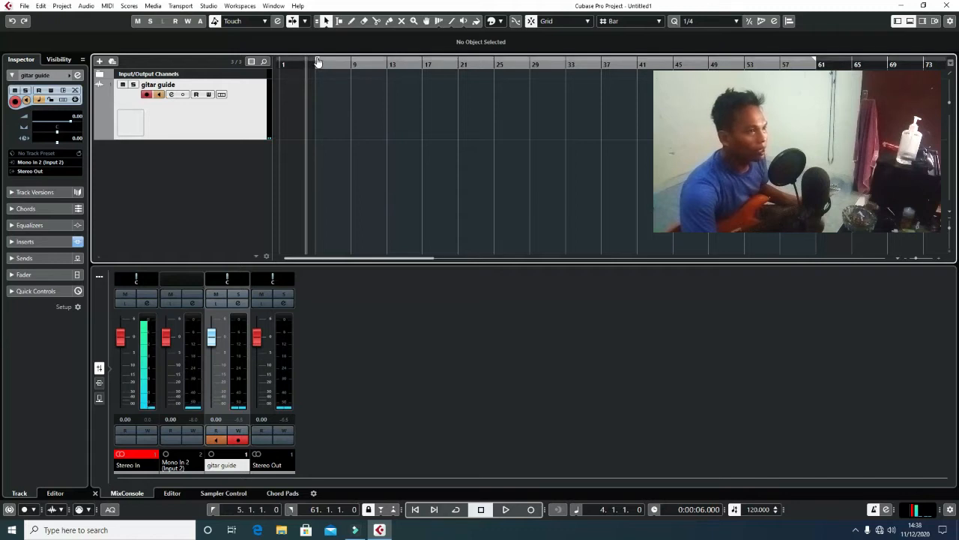
left_click_drag(275, 63, 318, 66)
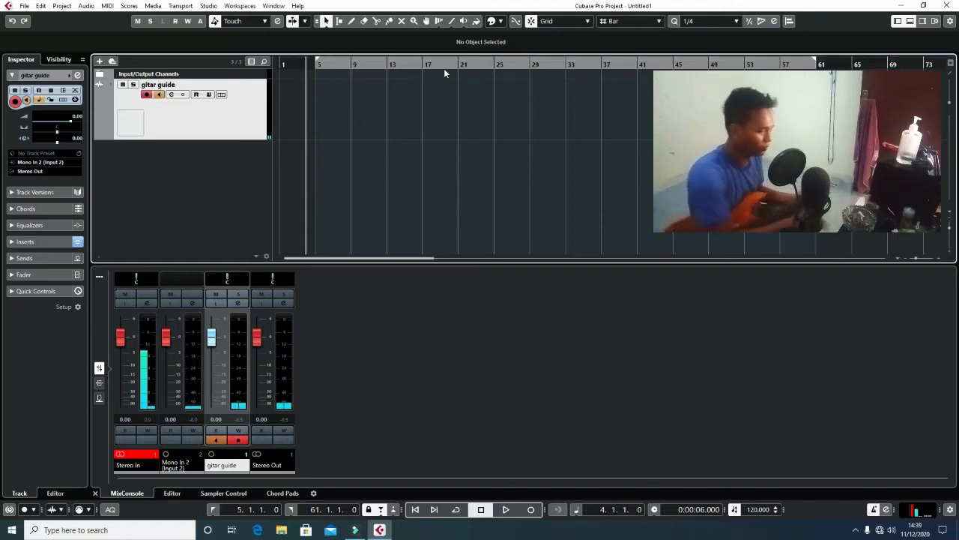
key("space")
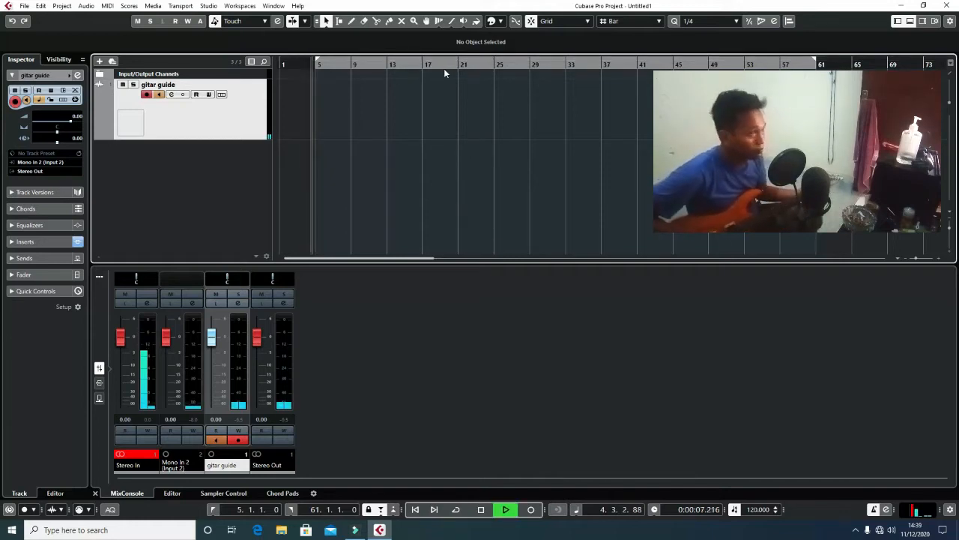
key("KP_Multiply")
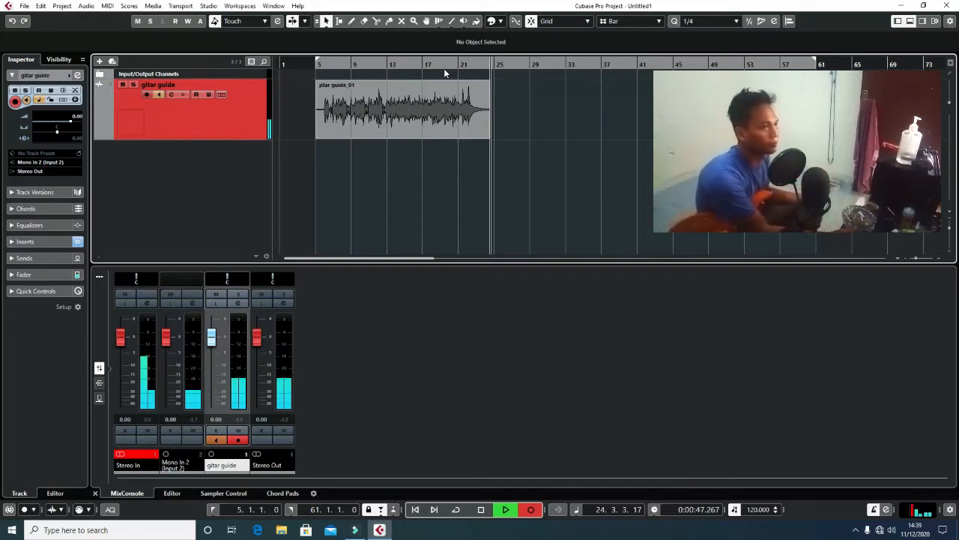
key("space")
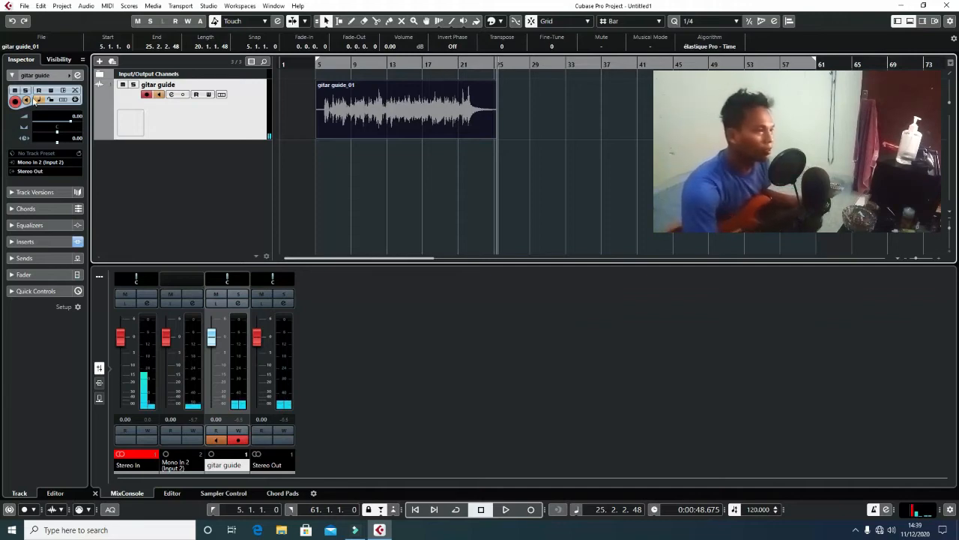
Step: Play back the recorded guitar take from bar 6 with monitoring off and add a fade-out of about two bars at its end
left_click(325, 64)
left_click(158, 95)
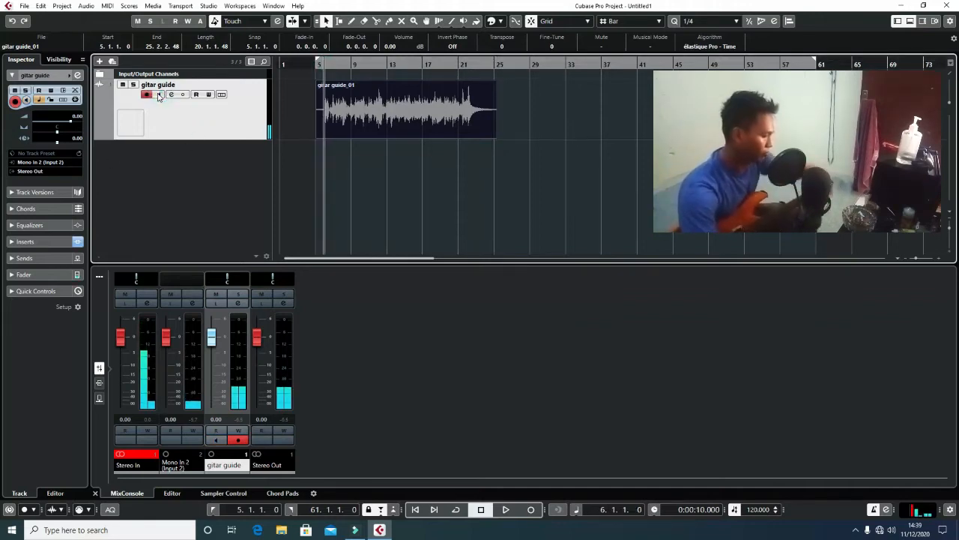
key("space")
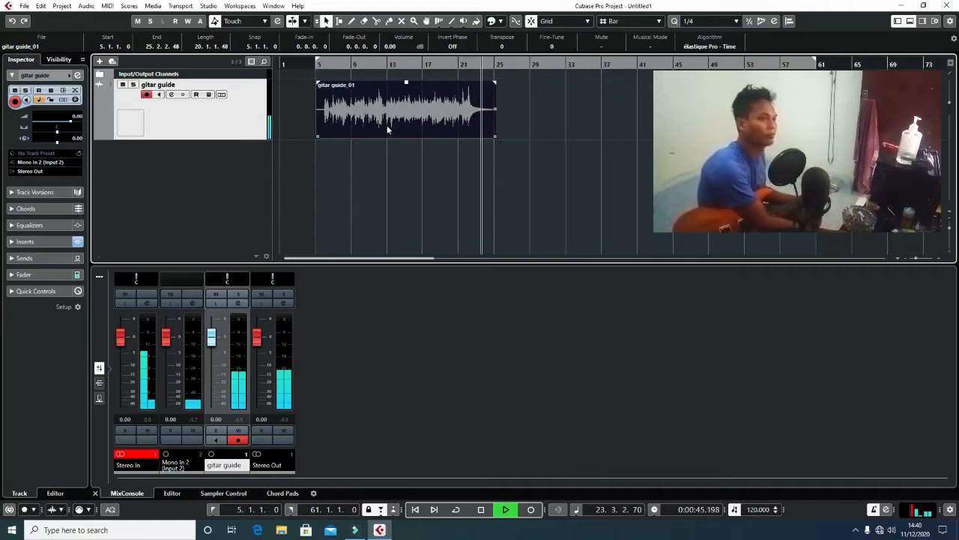
key("space")
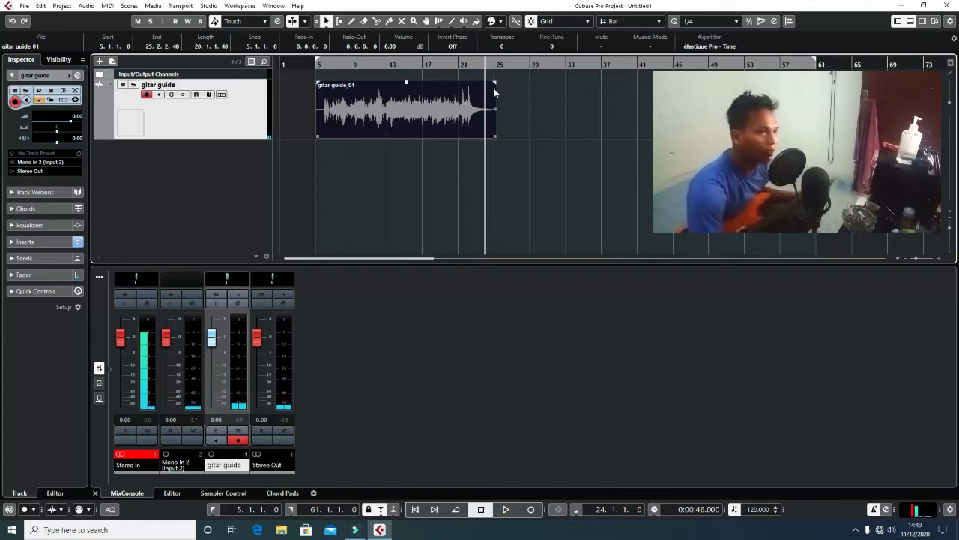
left_click_drag(495, 85, 475, 83)
Step: Add one mono audio track named lead gitar with input Mono In 2 (Input 2) and output Stereo Out
right_click(173, 116)
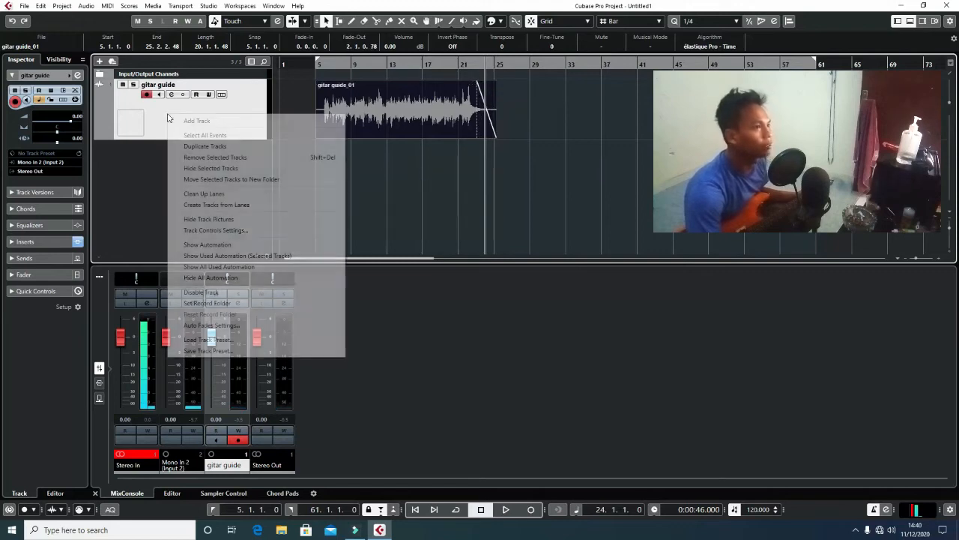
mouse_move(196, 121)
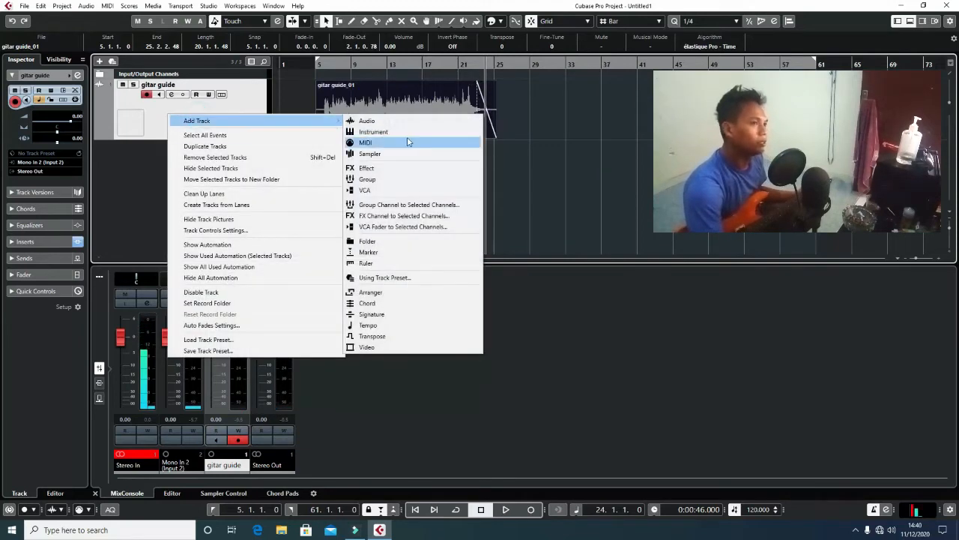
left_click(403, 126)
left_click(594, 302)
left_click(595, 307)
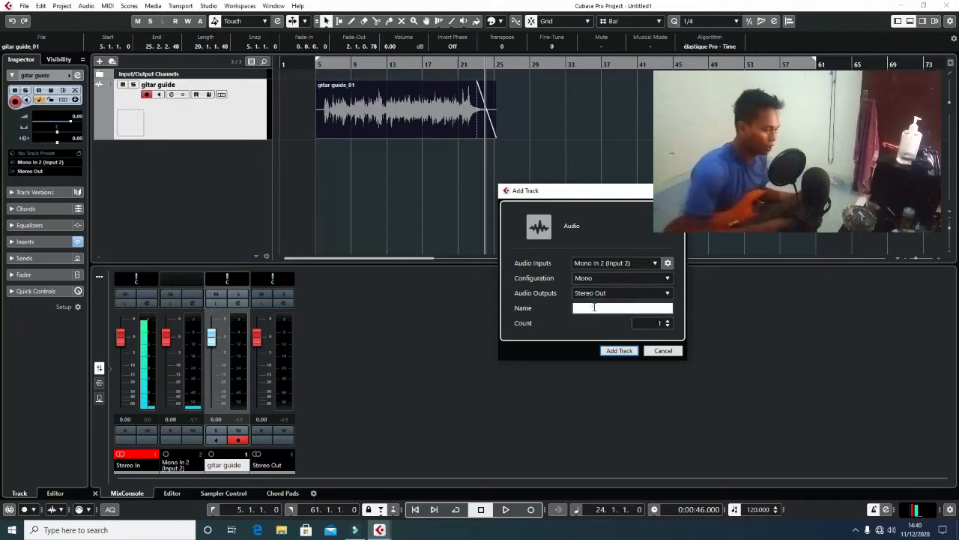
type("g")
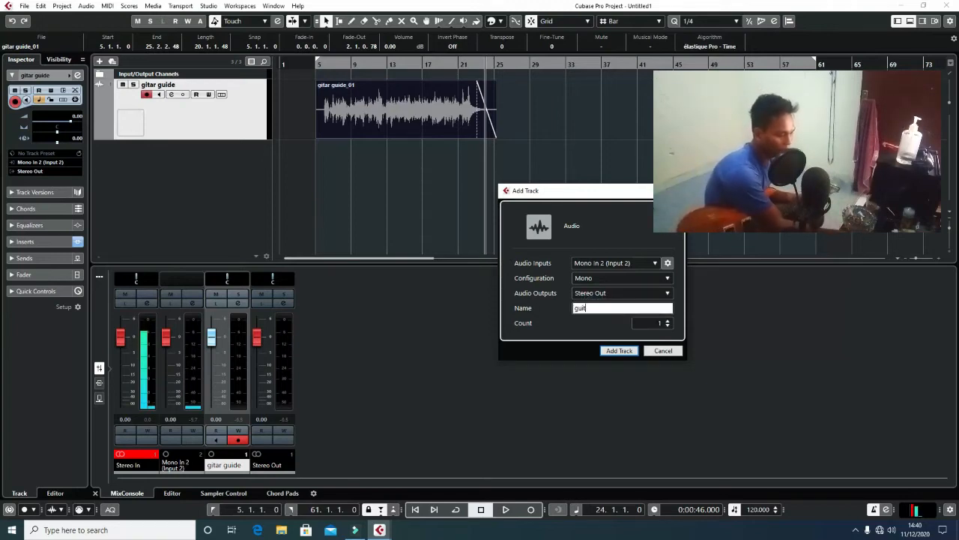
key("BackSpace")
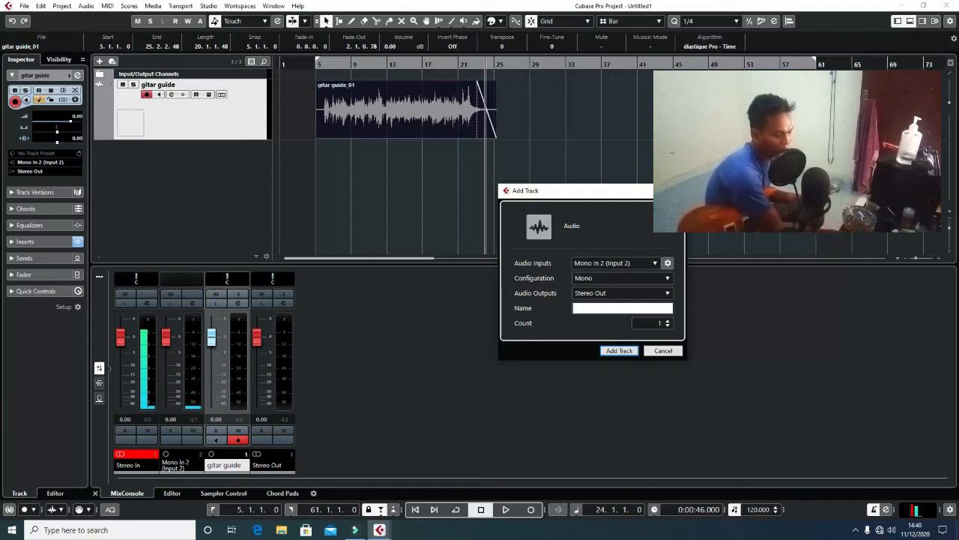
type("lead gitar")
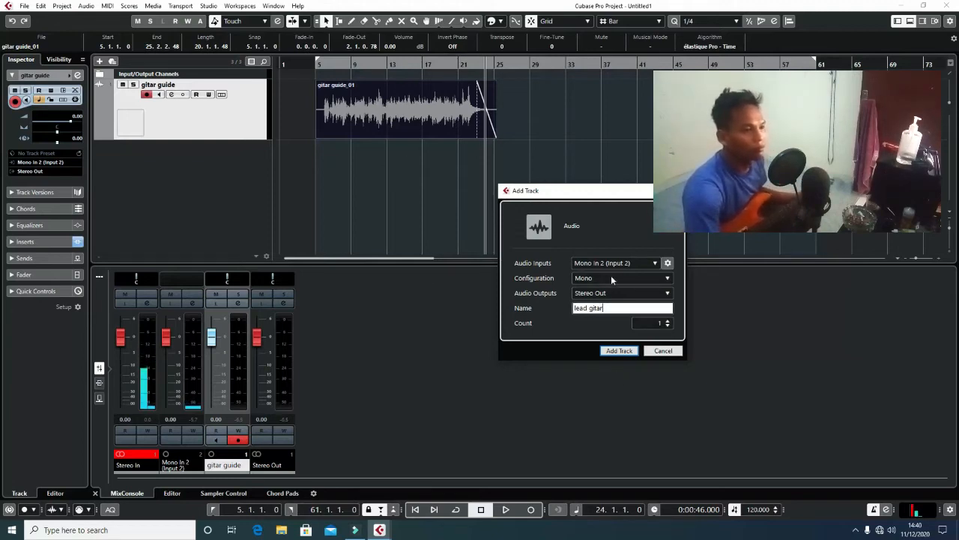
left_click(621, 351)
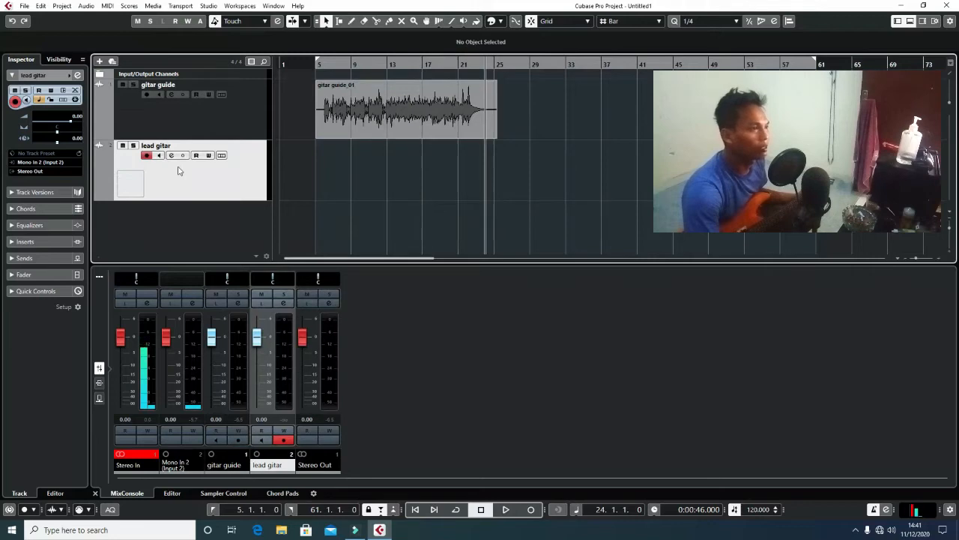
Step: Duplicate the gitar guide track and delete the copied audio event from the duplicate
left_click(187, 124)
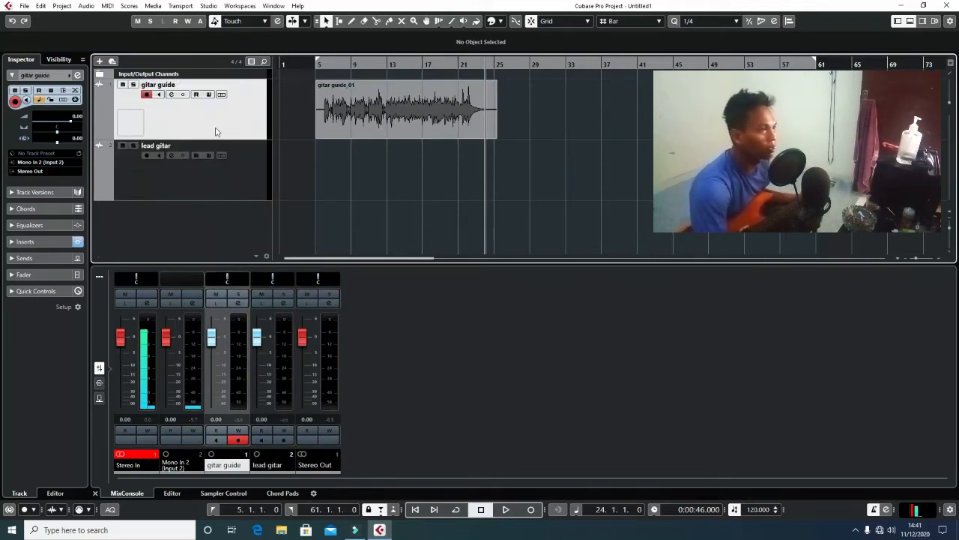
right_click(215, 125)
left_click(257, 154)
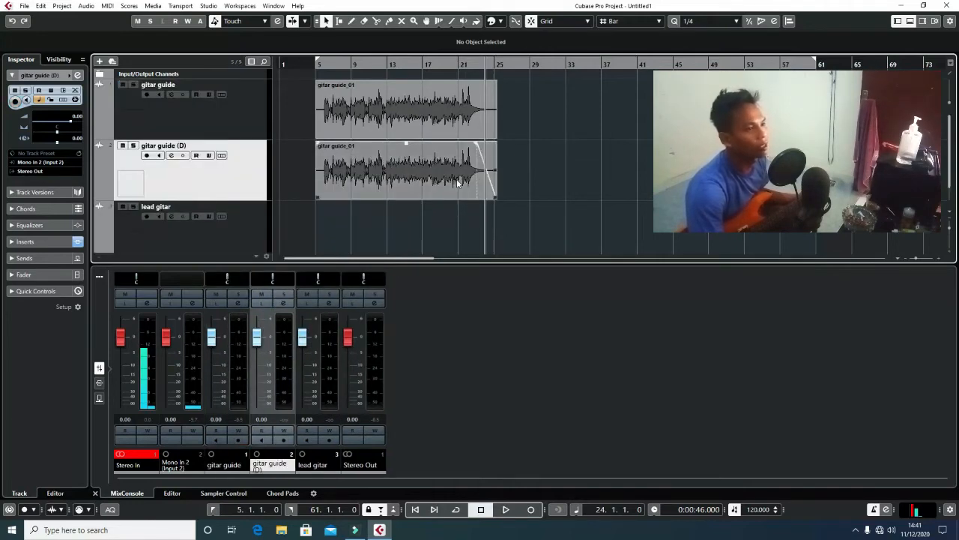
left_click(457, 182)
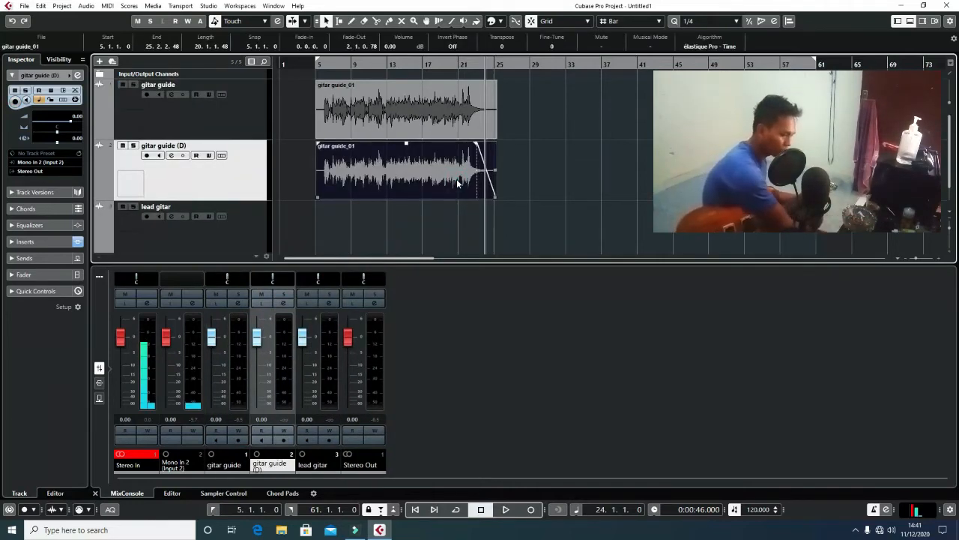
key("Delete")
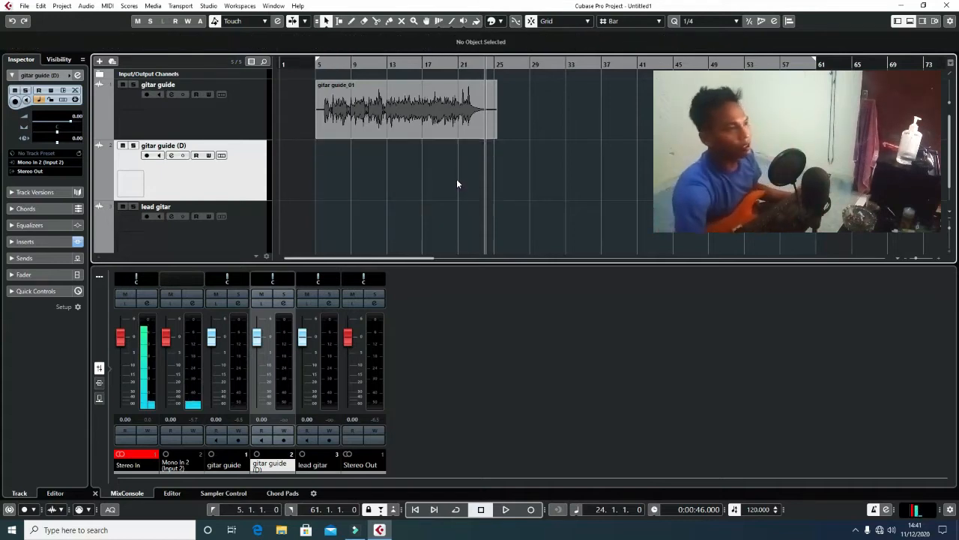
Step: Check the duplicated track's inserts in its channel settings and remove the separately added lead gitar track
left_click(171, 155)
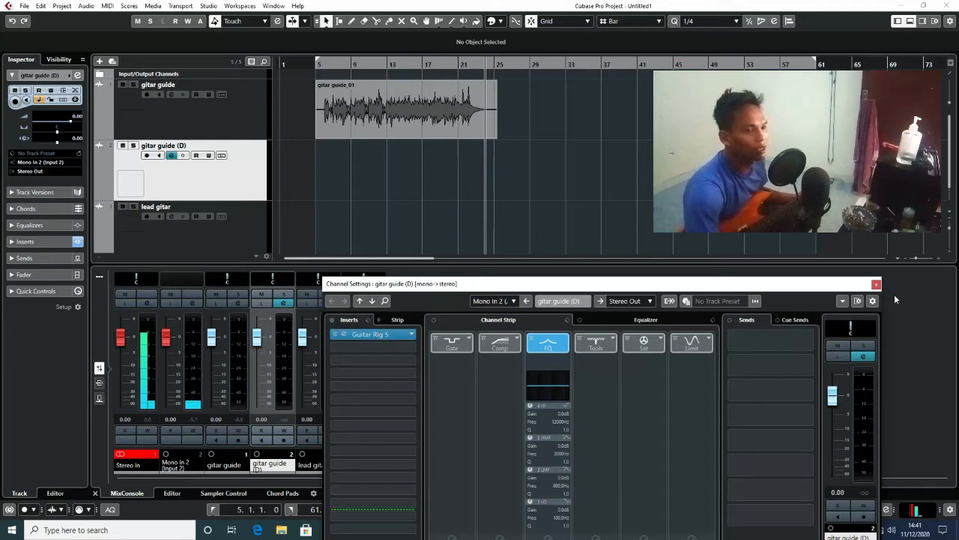
left_click(876, 284)
left_click(172, 233)
right_click(173, 236)
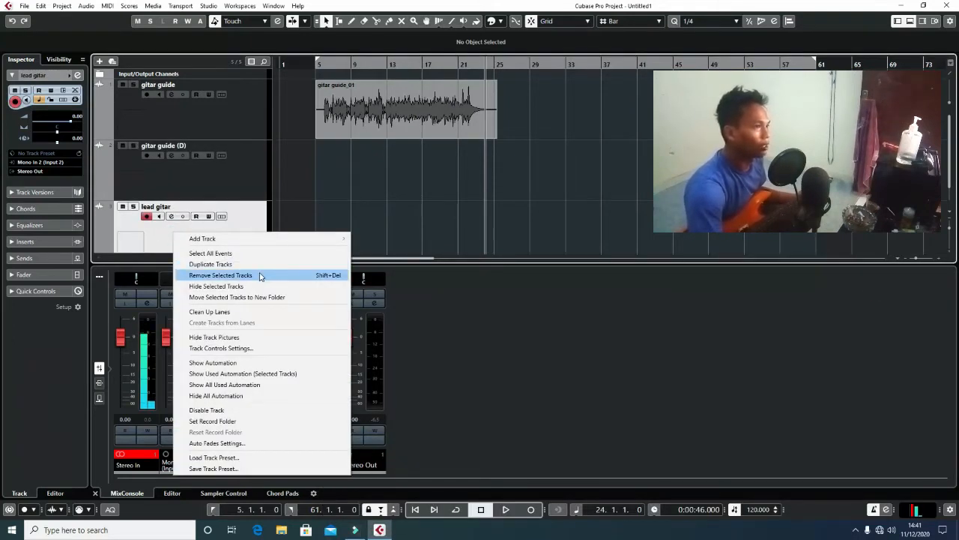
left_click(225, 275)
Step: Rename the duplicated gitar guide (D) track as lead gitar
double_click(162, 146)
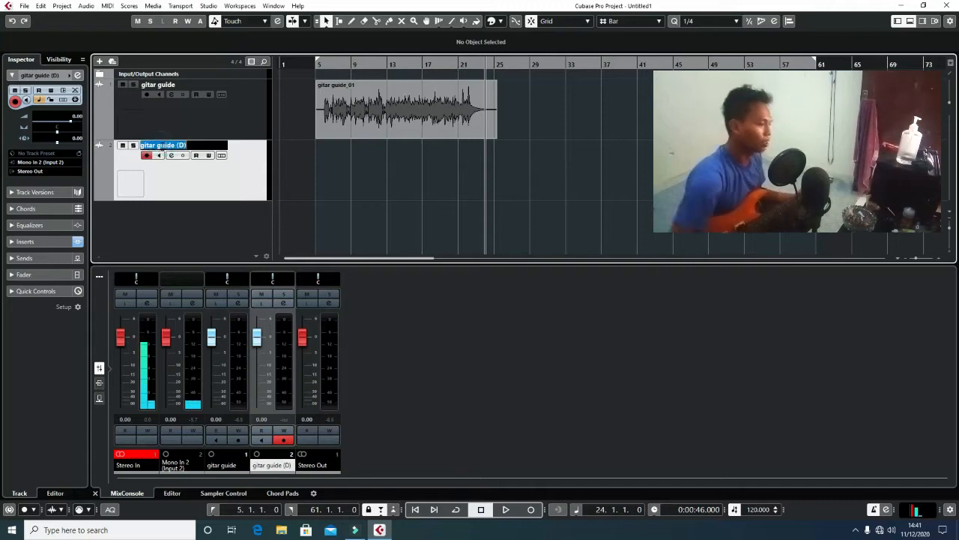
key("BackSpace")
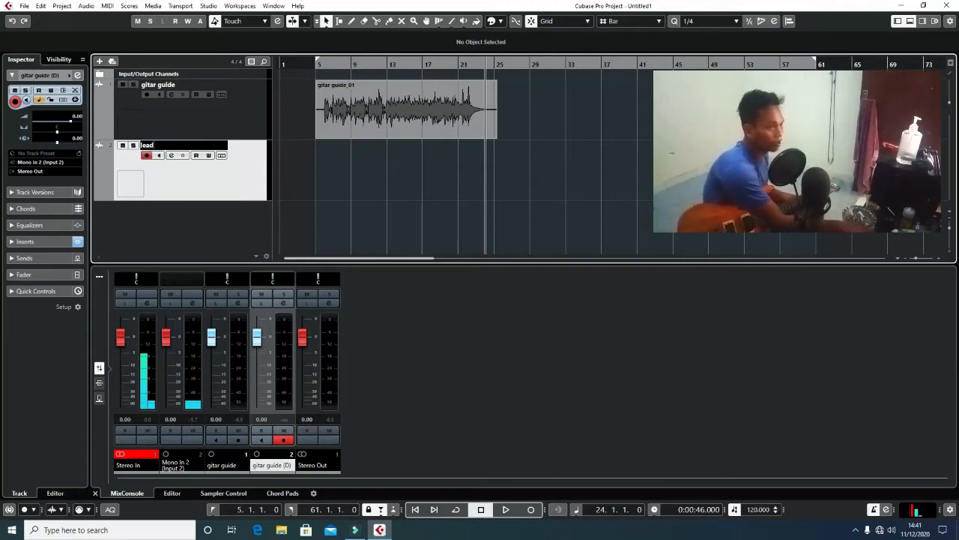
type("lead gita")
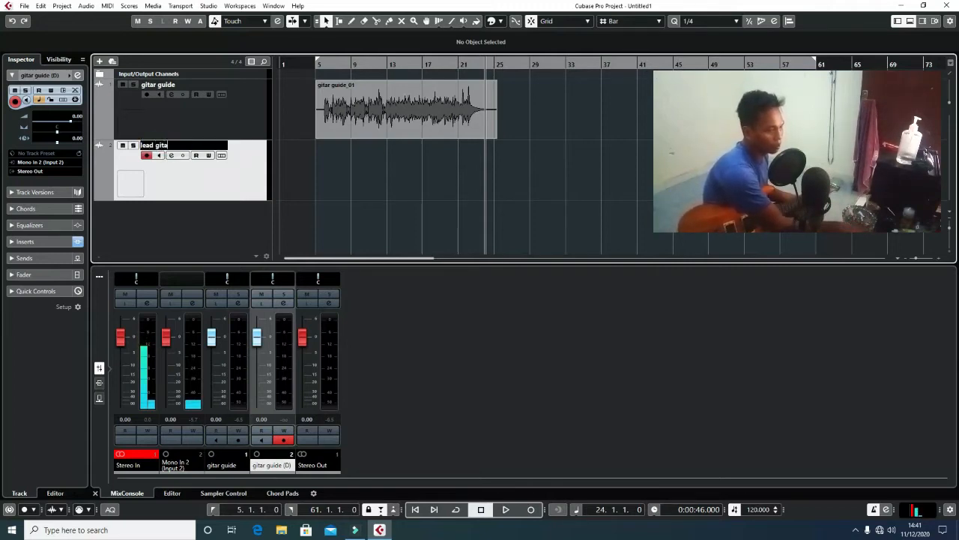
type("r")
key("Return")
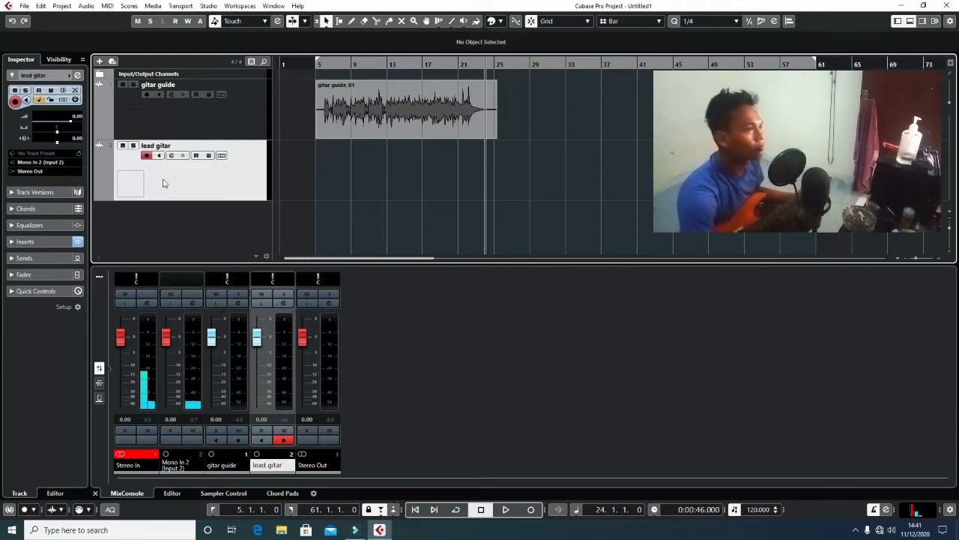
Step: Turn on monitoring for the lead gitar track and set its Guitar Rig 5 input gain to about +4.4 dB
left_click(159, 155)
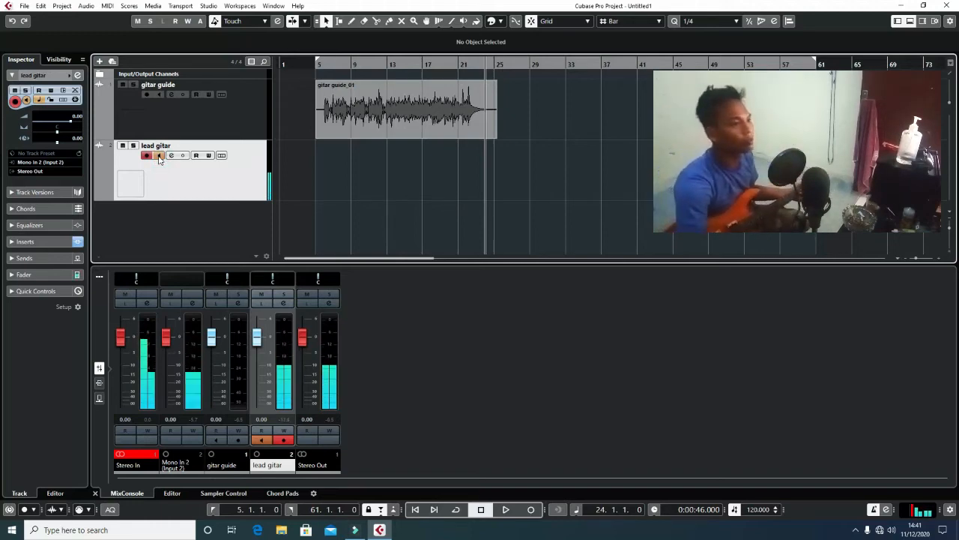
left_click(170, 156)
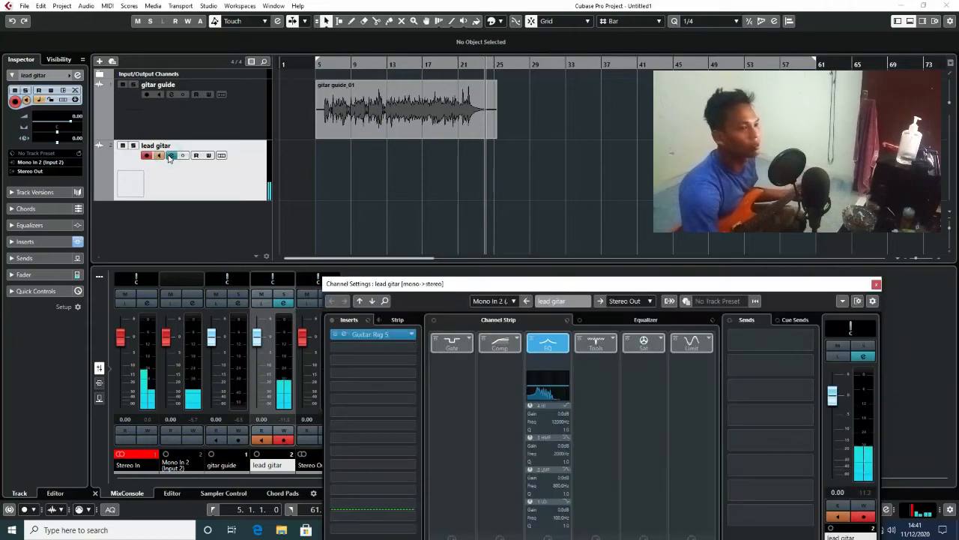
left_click(344, 334)
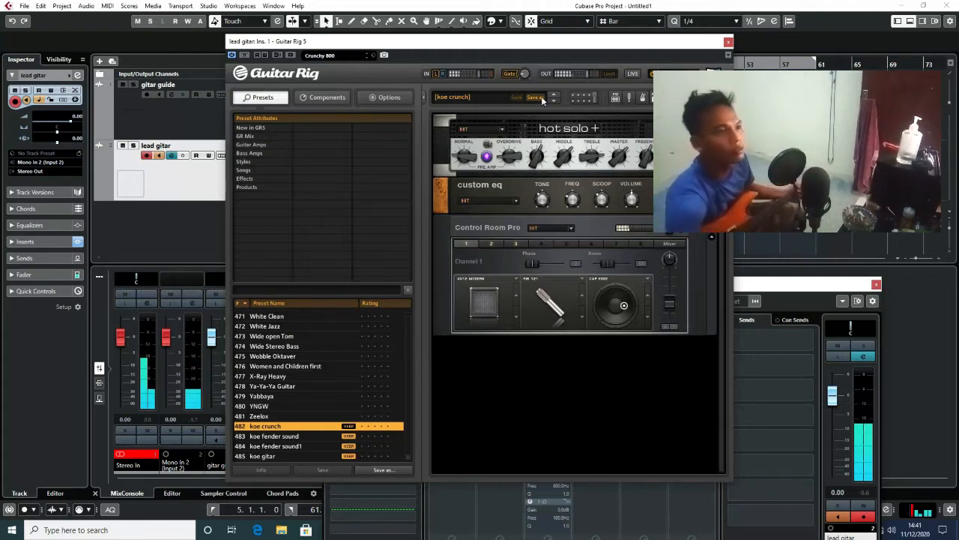
left_click_drag(481, 74, 473, 78)
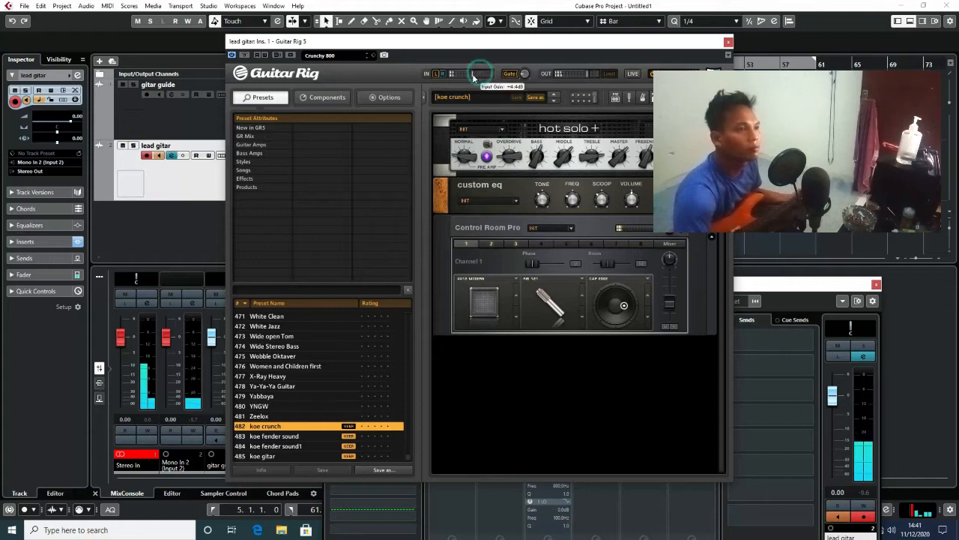
left_click(727, 42)
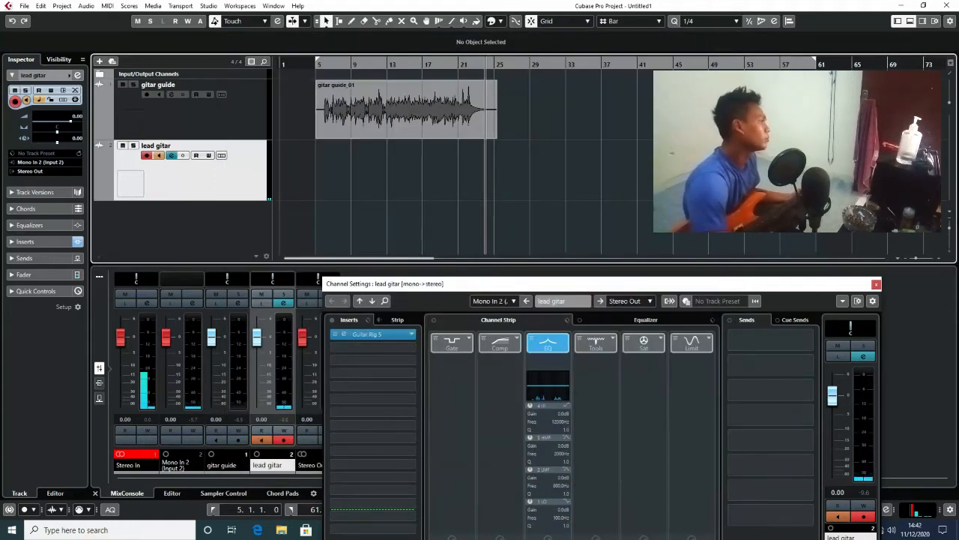
left_click(877, 284)
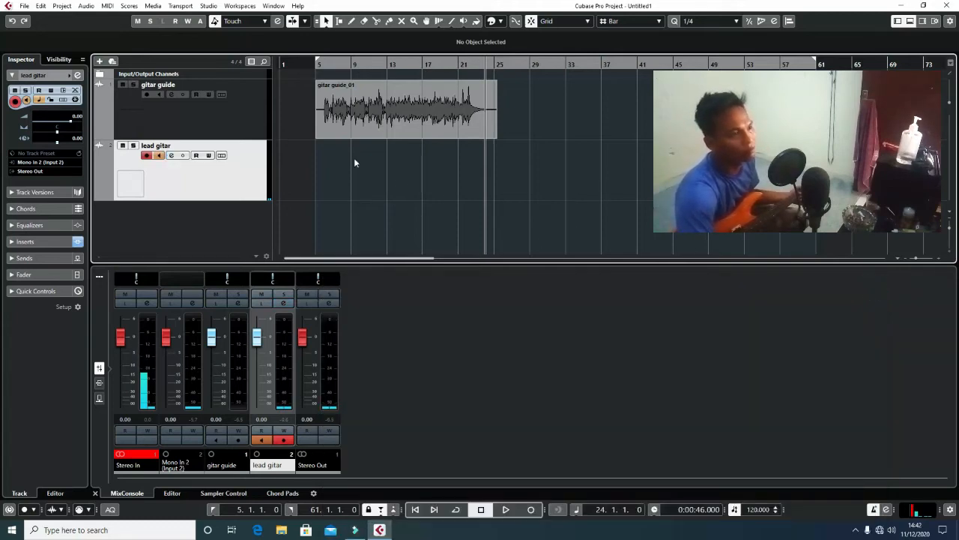
Step: Record a take on the lead gitar track from bar 5 to about bar 10, with playback starting at bar 4
left_click(305, 65)
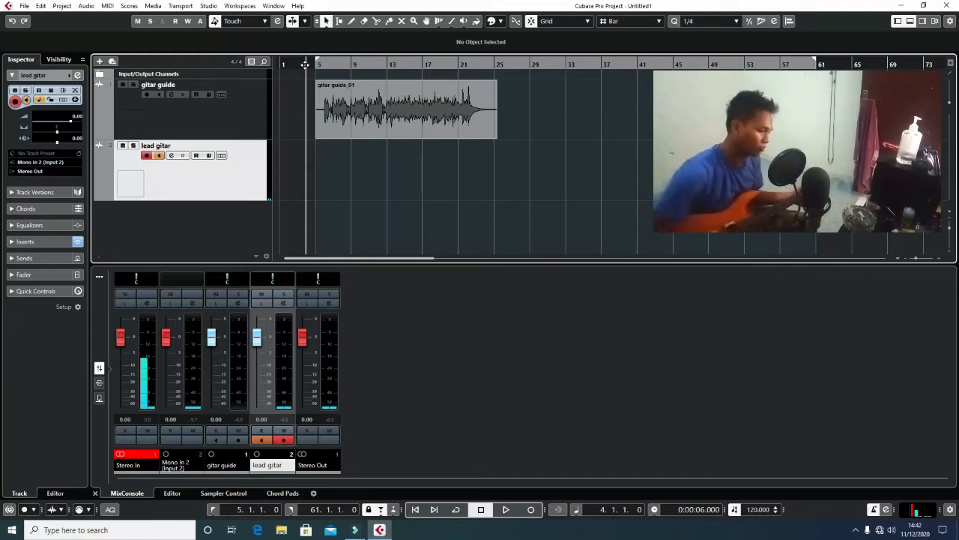
key("space")
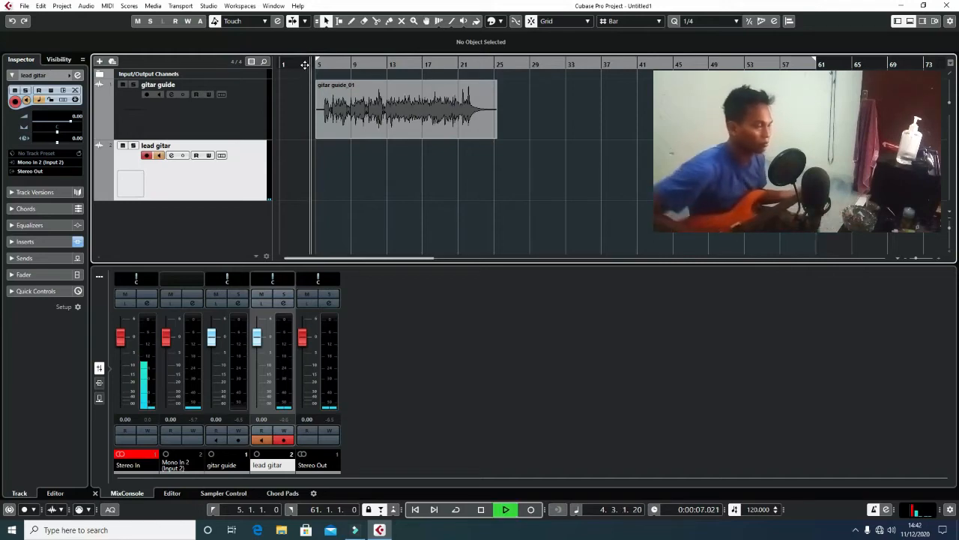
key("KP_Multiply")
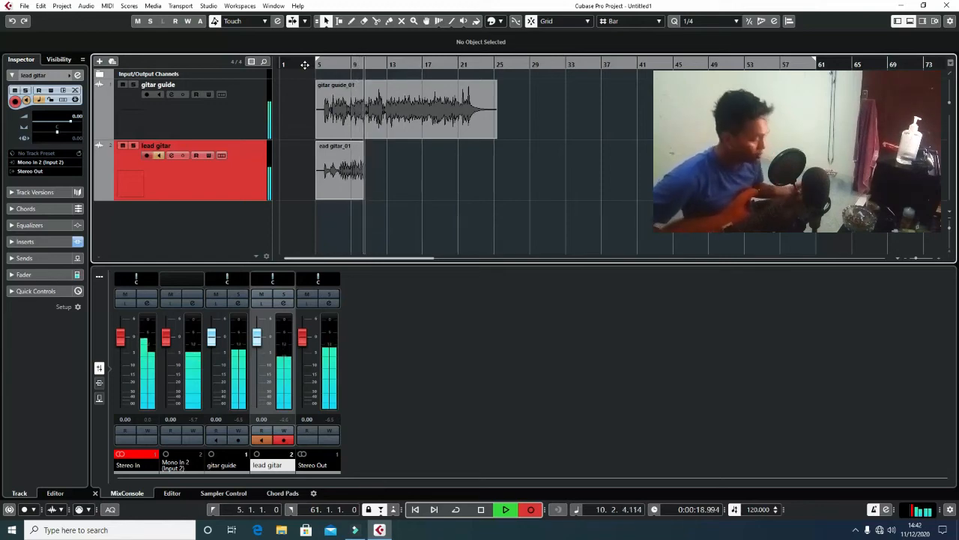
key("space")
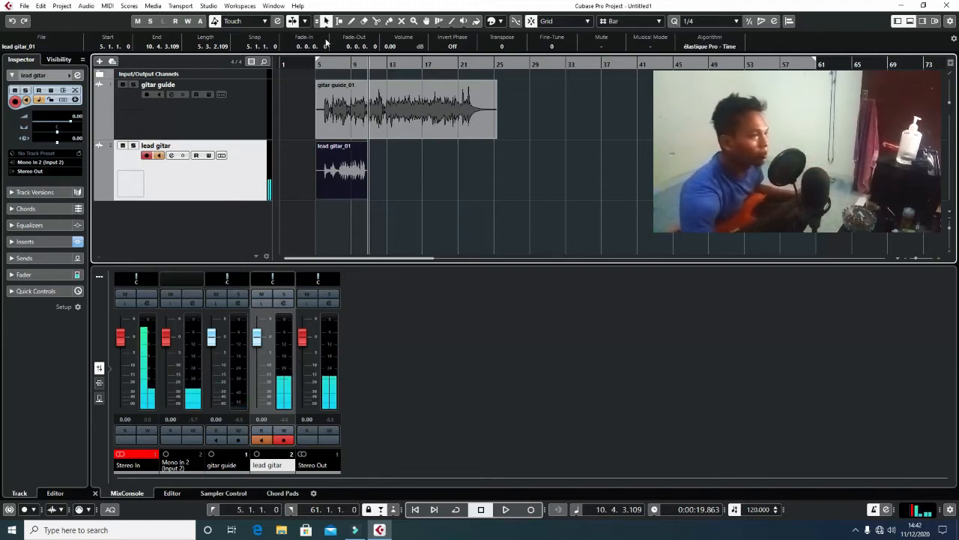
Step: Open Guitar Rig 5 from the lead gitar track's inserts and show its tuner
left_click(171, 156)
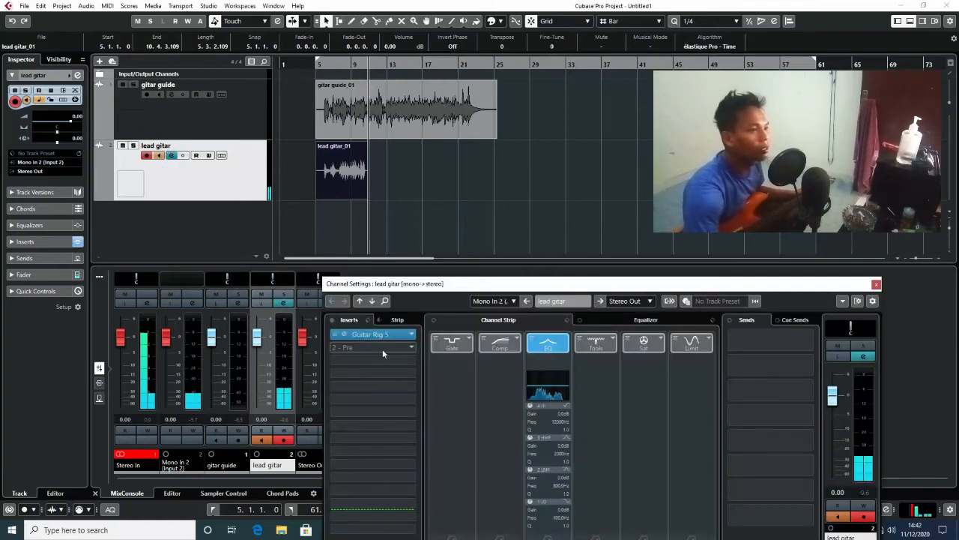
left_click(341, 335)
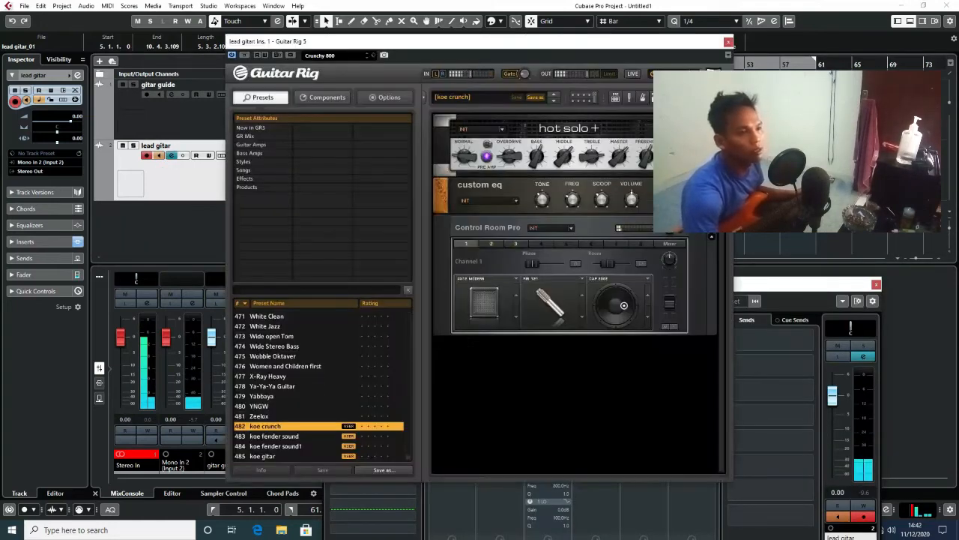
left_click(627, 97)
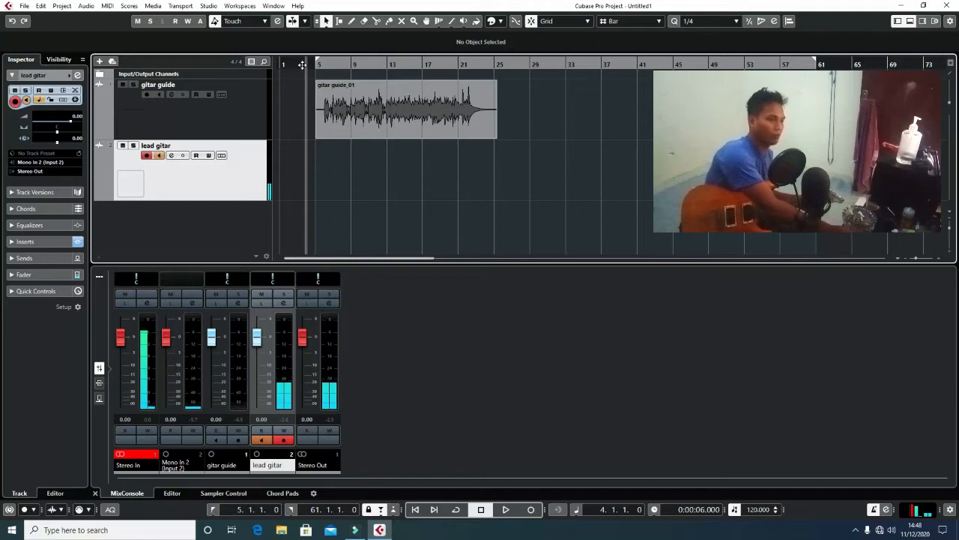
key("space")
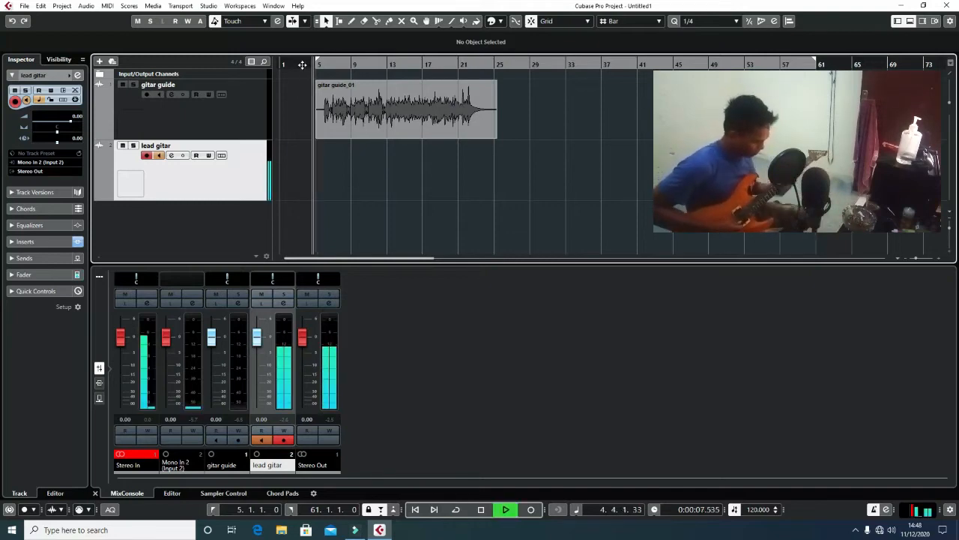
key("KP_Multiply")
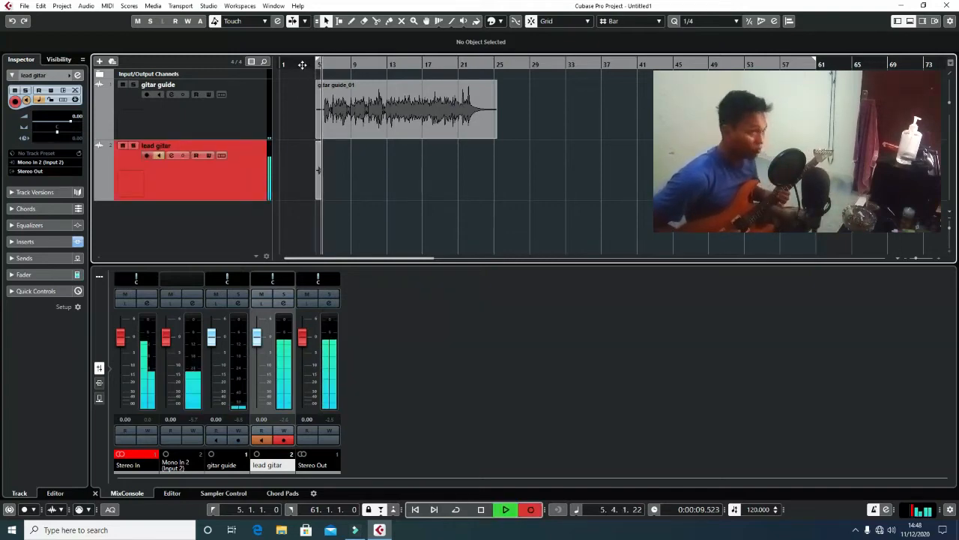
key("space")
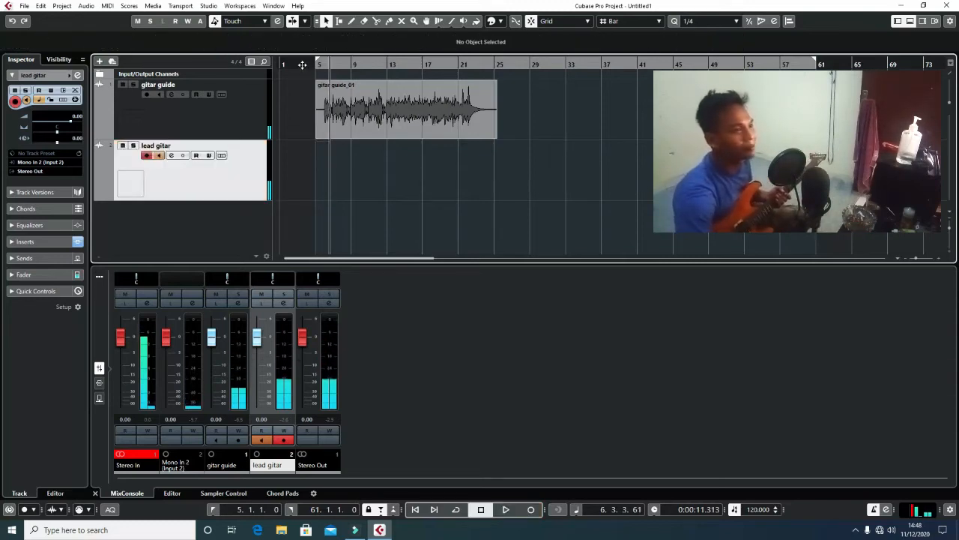
Step: Record a take on the lead gitar track from bar 5 to about bar 27, with playback starting at bar 4, and turn off its monitoring
left_click(309, 63)
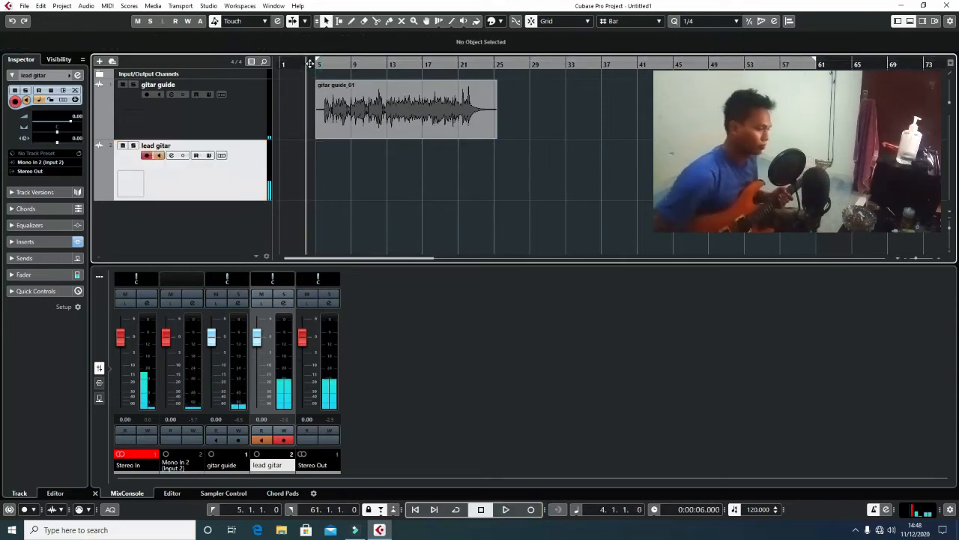
key("space")
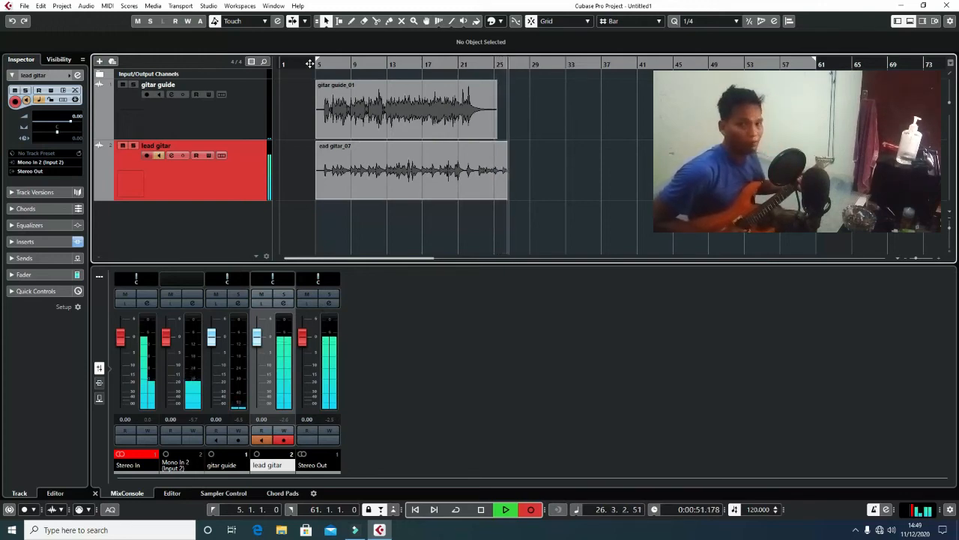
key("space")
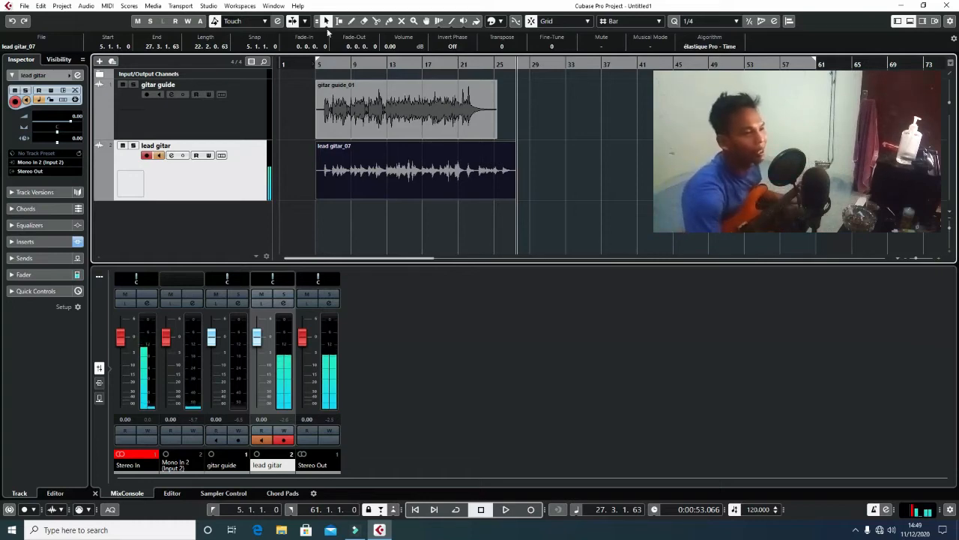
left_click(450, 64)
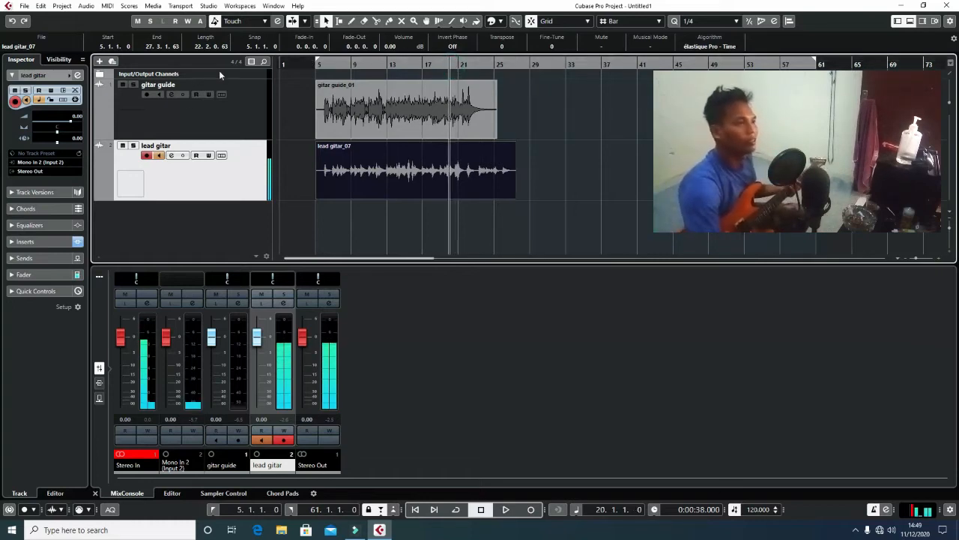
left_click(157, 158)
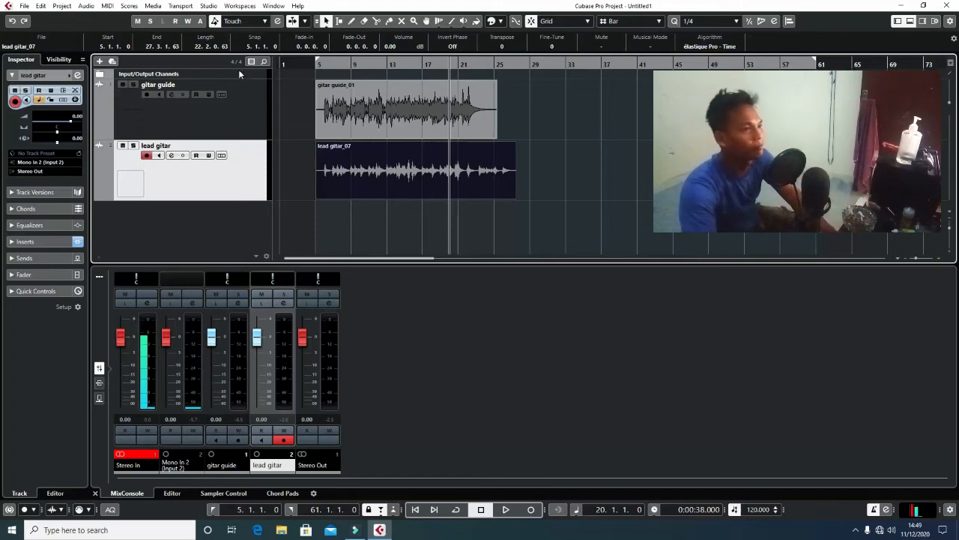
left_click(316, 65)
key("KP_Multiply")
key("space")
key("space")
key("space")
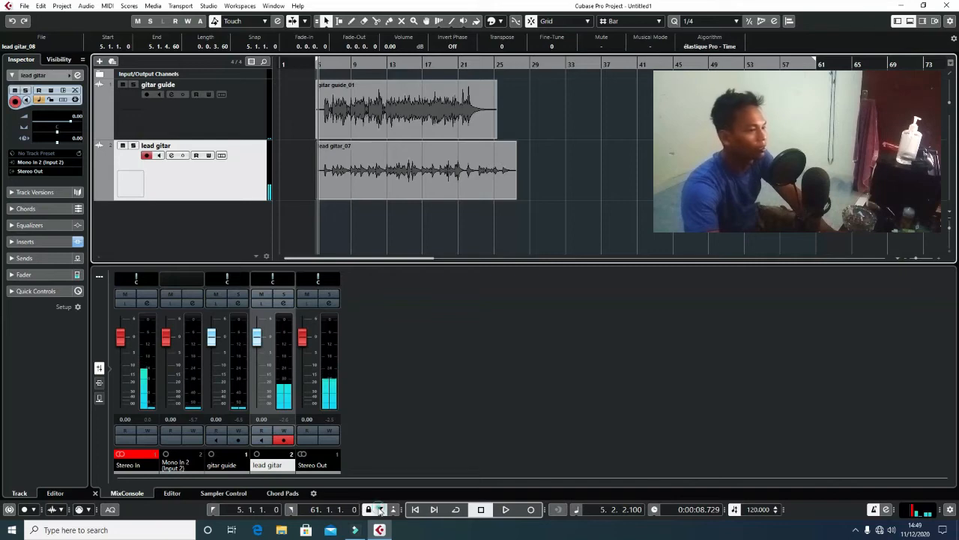
key("Delete")
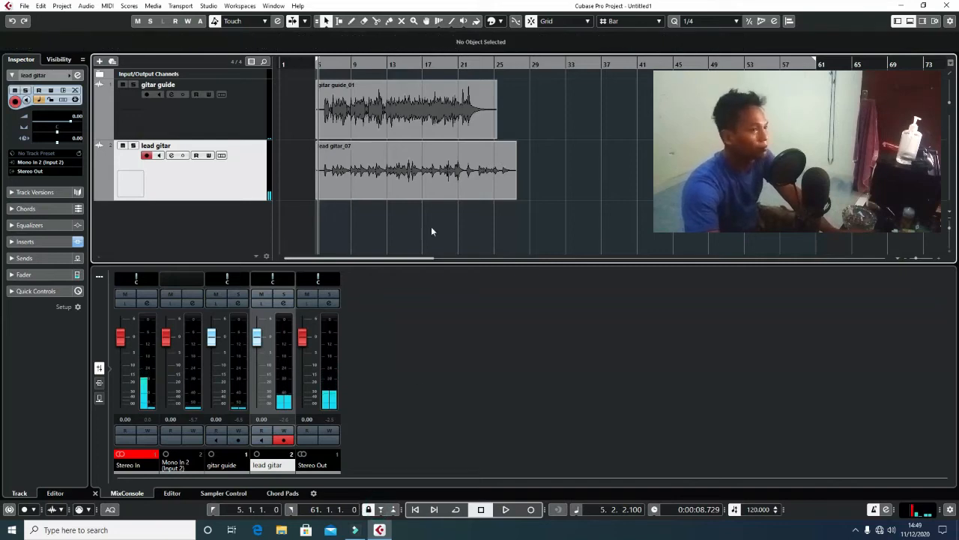
Step: Play the take from bar 5 and load the koe crunch preset in Guitar Rig 5 on the lead gitar track
left_click(316, 65)
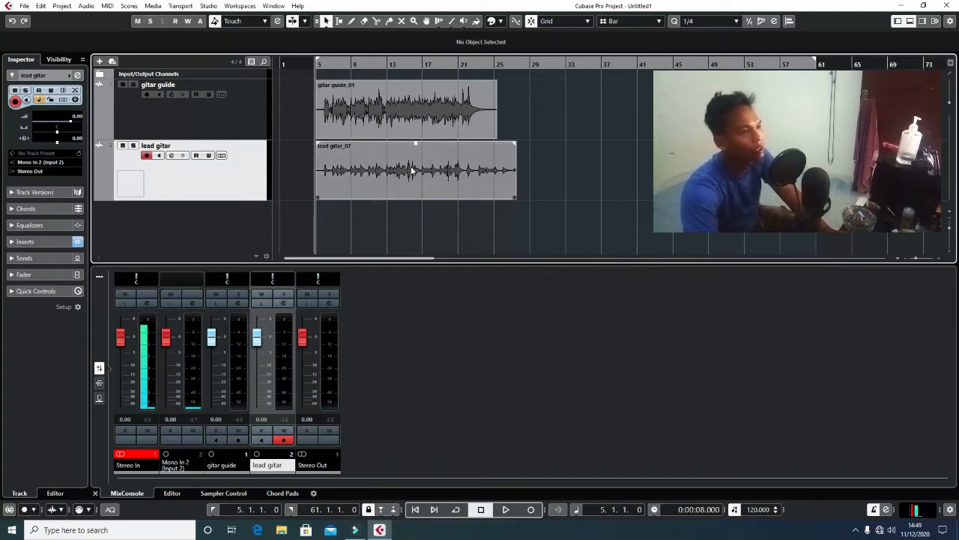
key("space")
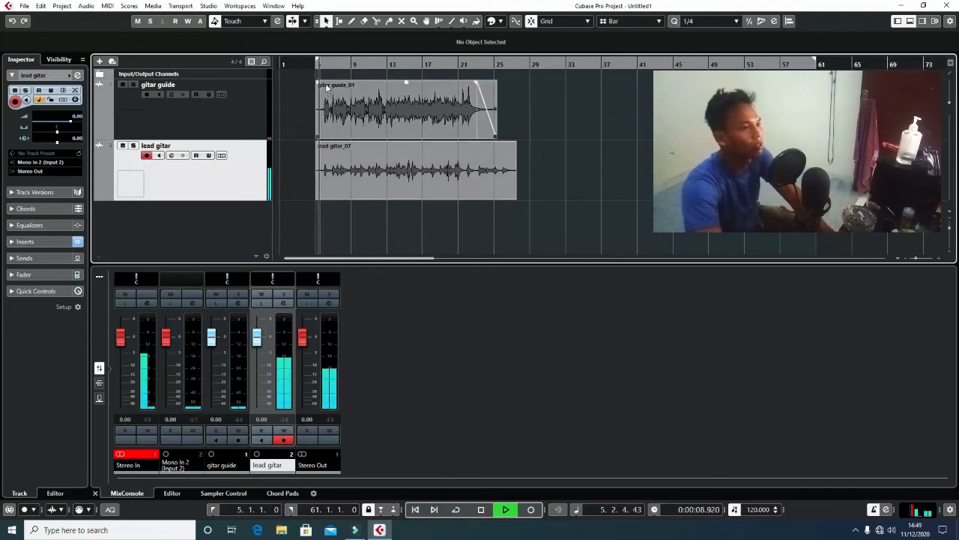
left_click(174, 156)
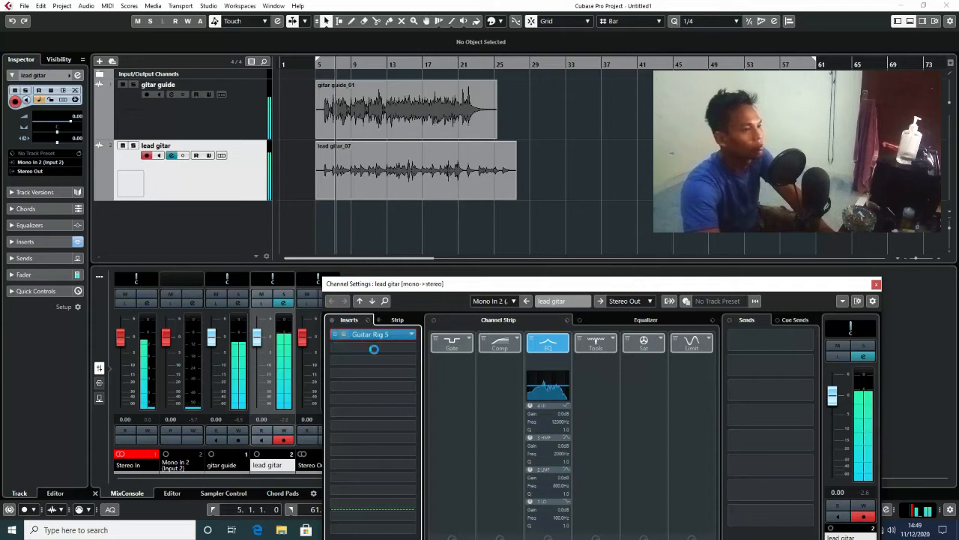
left_click(353, 334)
left_click(304, 447)
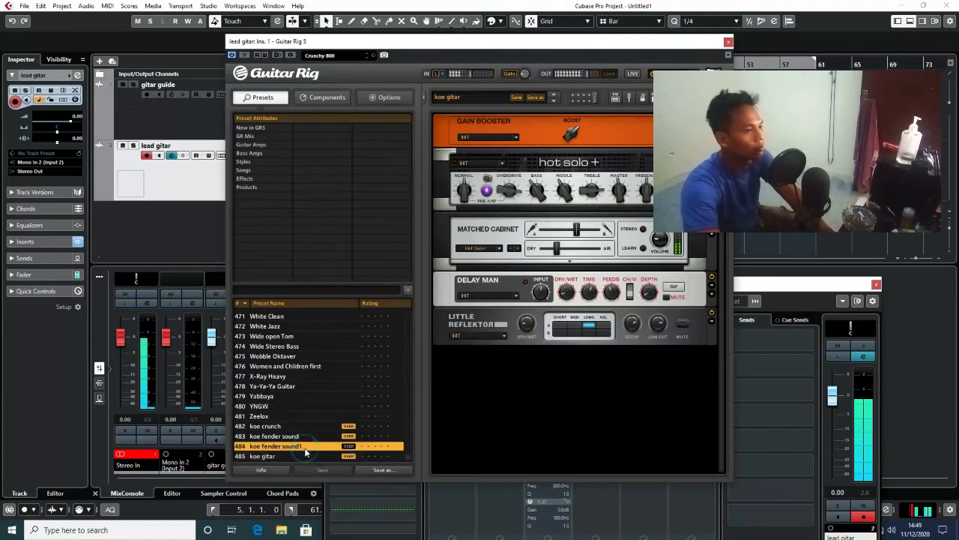
left_click(278, 436)
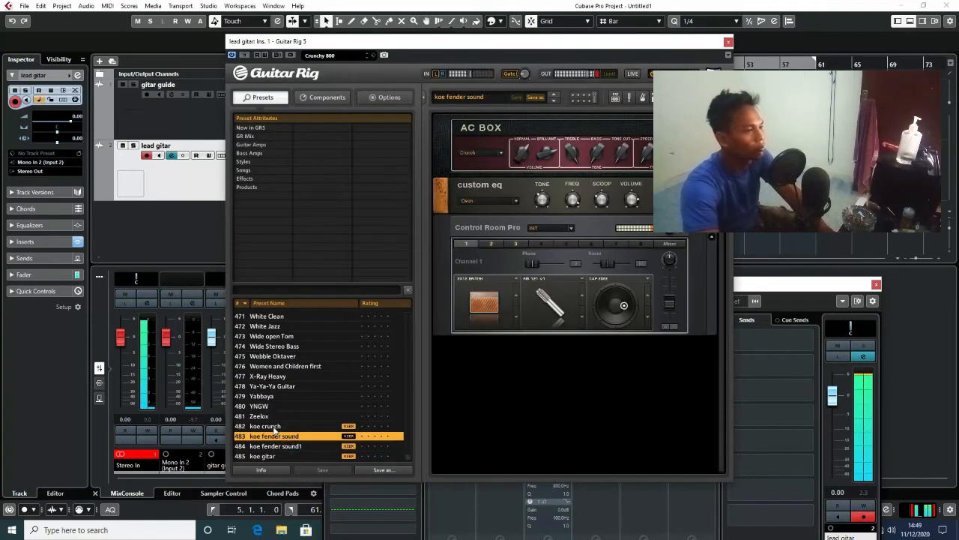
left_click(275, 427)
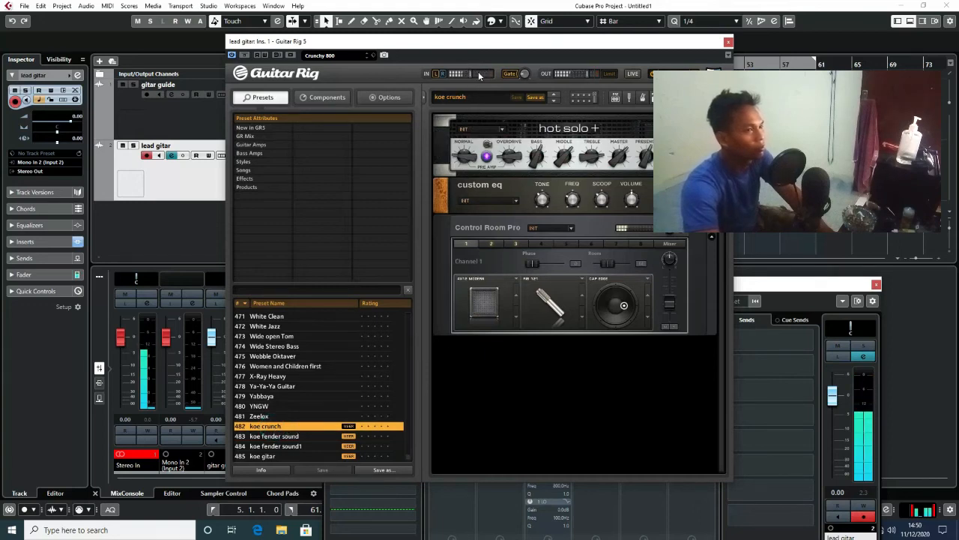
Step: Set Guitar Rig 5's input gain to about +4.4 dB, raise the hot solo+ overdrive, and close the plug-in
left_click_drag(471, 74, 473, 74)
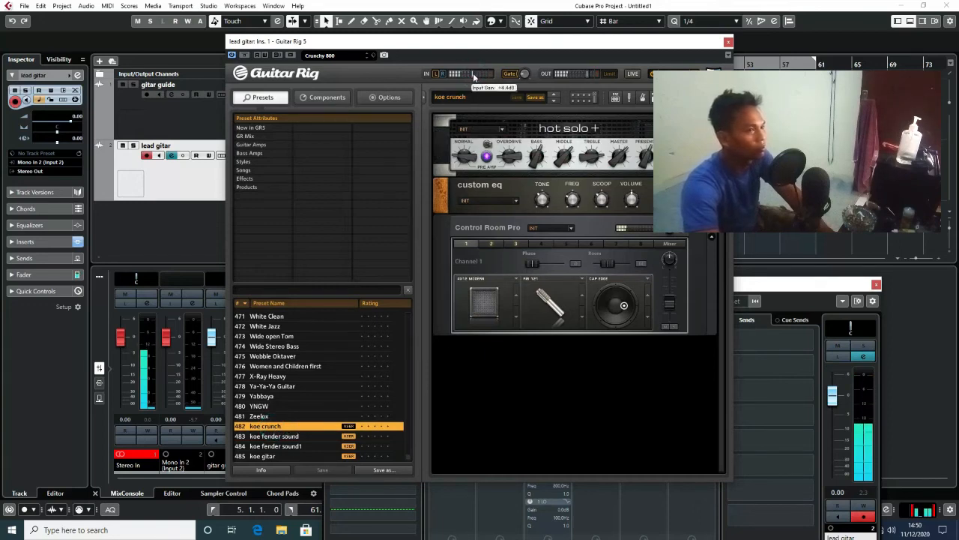
left_click_drag(513, 156, 506, 138)
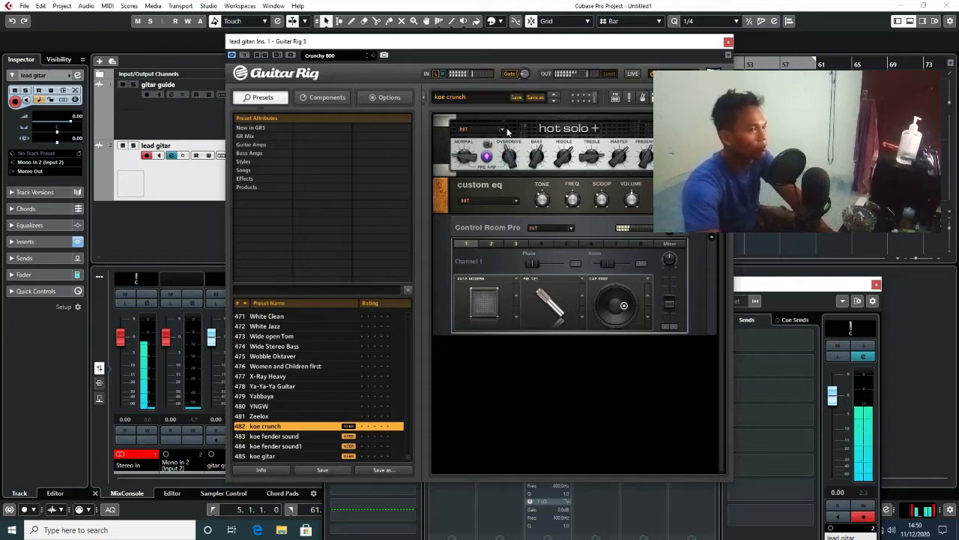
left_click(728, 43)
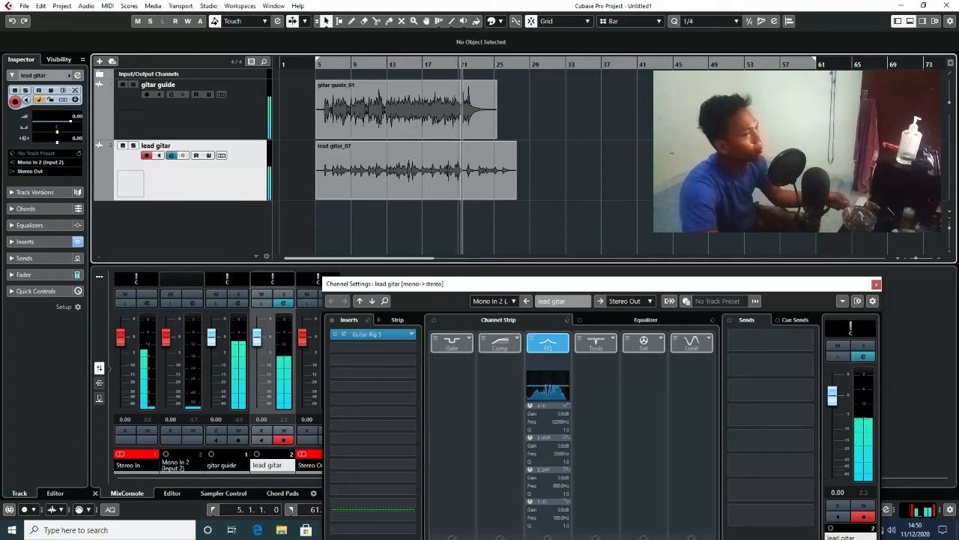
Step: Split the lead gitar event at bar 23 and delete the part after the cut
left_click(917, 256)
left_click(920, 259)
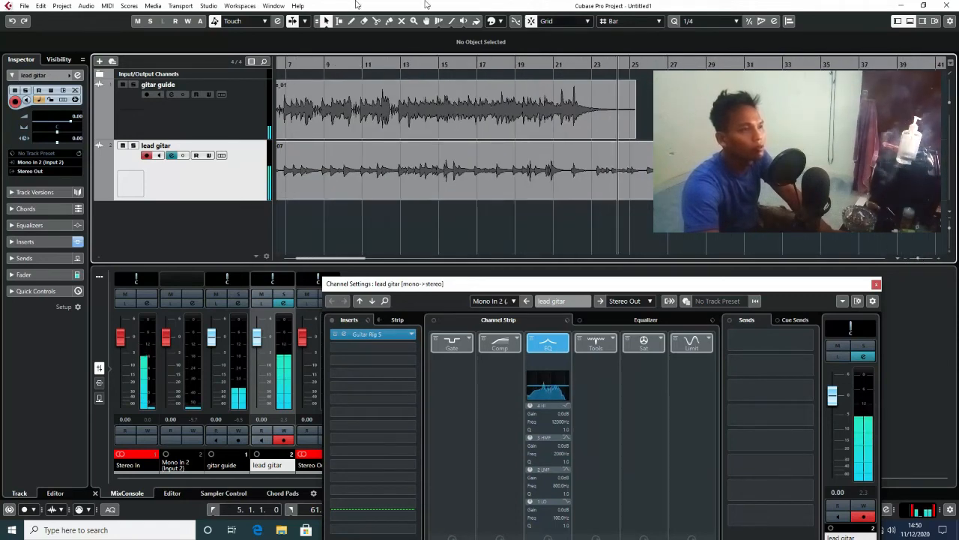
left_click(377, 21)
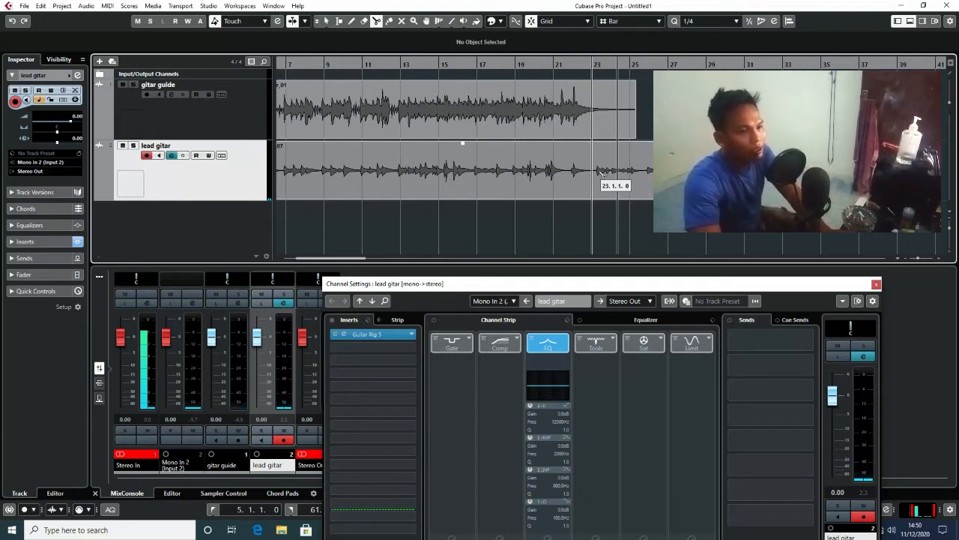
left_click(938, 260)
left_click(938, 260)
left_click(938, 260)
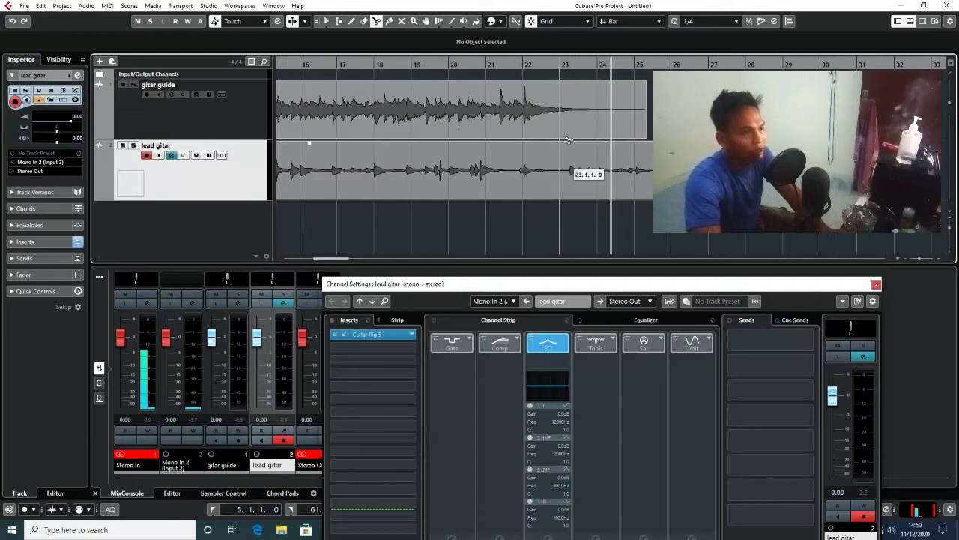
left_click(567, 173)
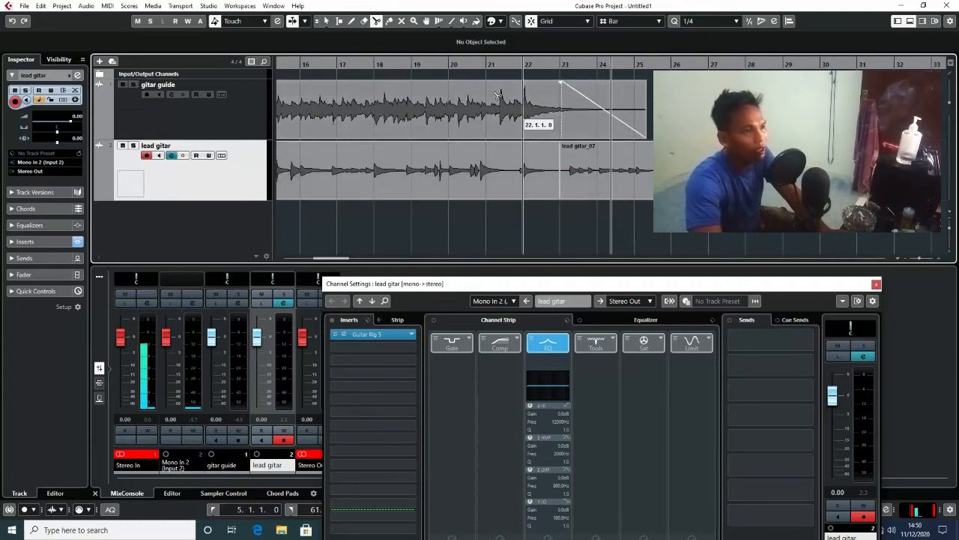
left_click(326, 20)
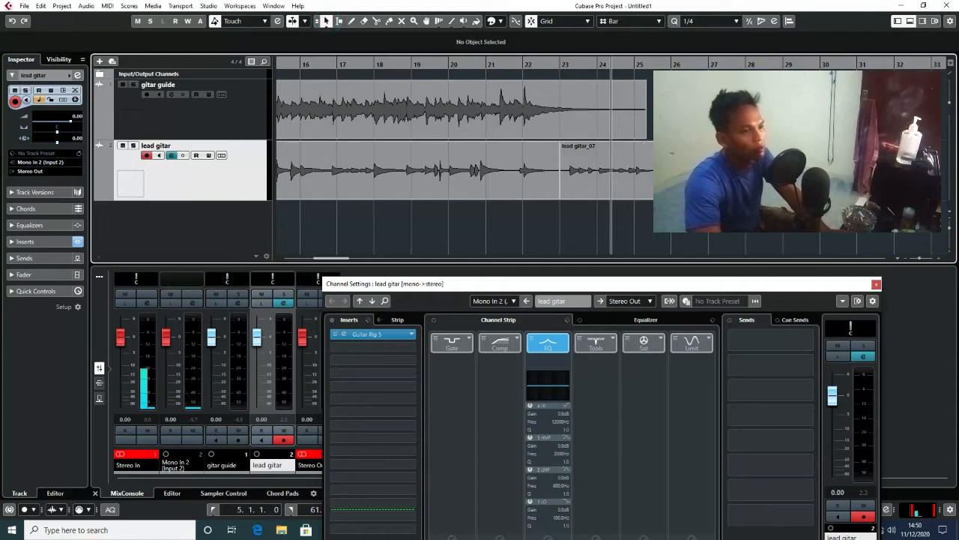
key("Delete")
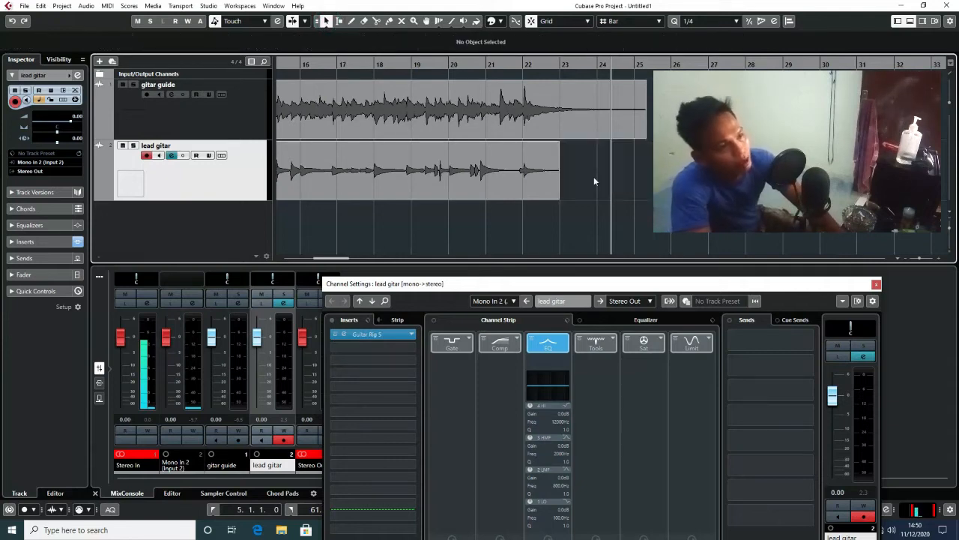
Step: Set a fade-out of about 0.2.2.14 on the trimmed lead gitar event and about 3.0.0.109 on the gitar guide event
left_click(557, 146)
left_click_drag(557, 142, 532, 145)
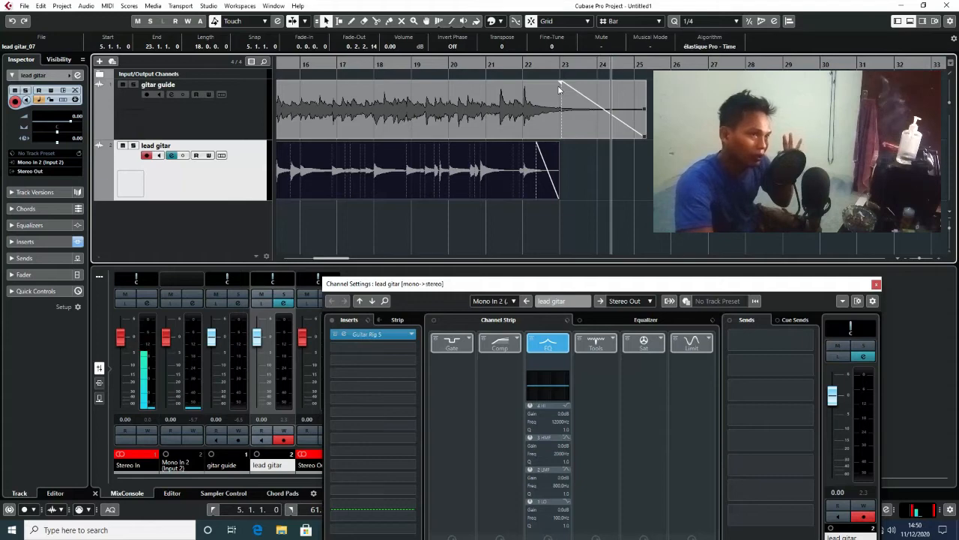
left_click_drag(565, 82, 534, 82)
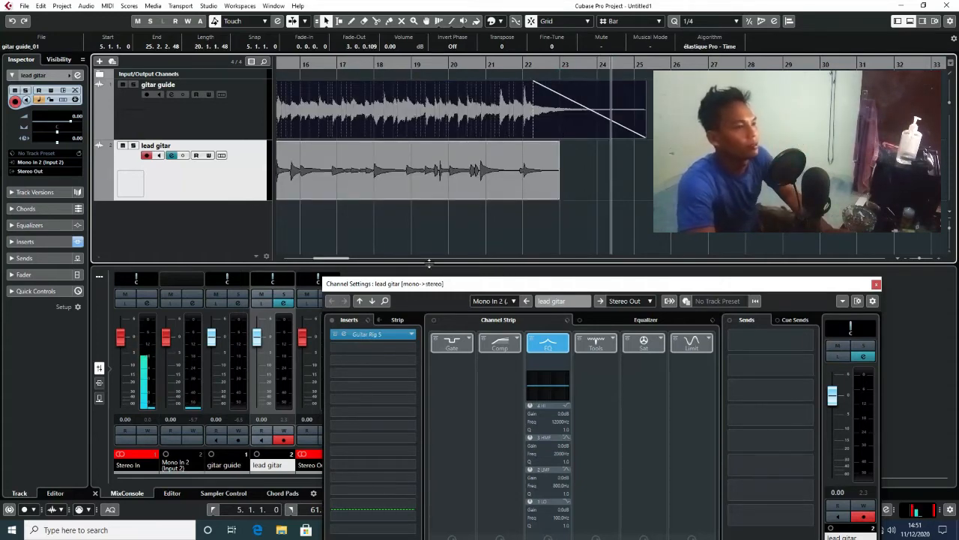
left_click_drag(342, 258, 295, 259)
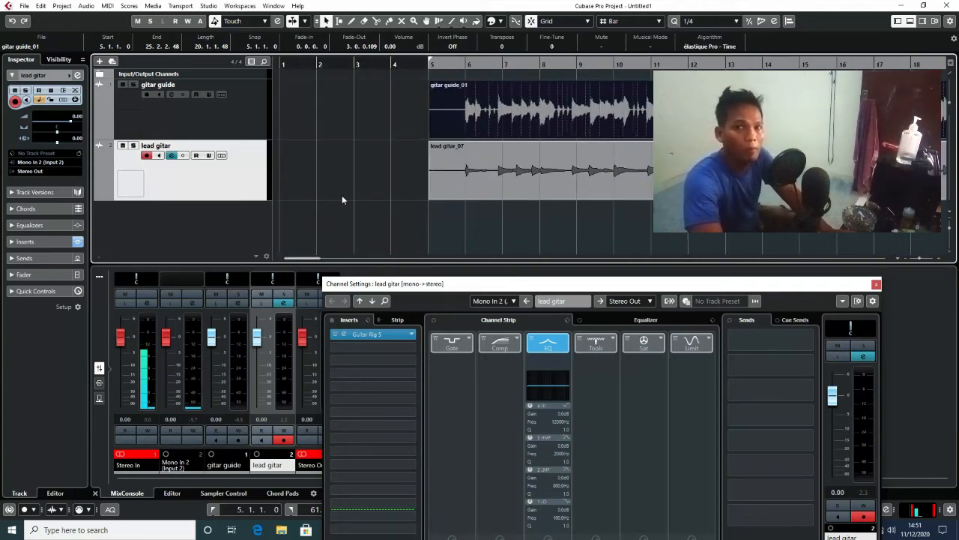
right_click(237, 182)
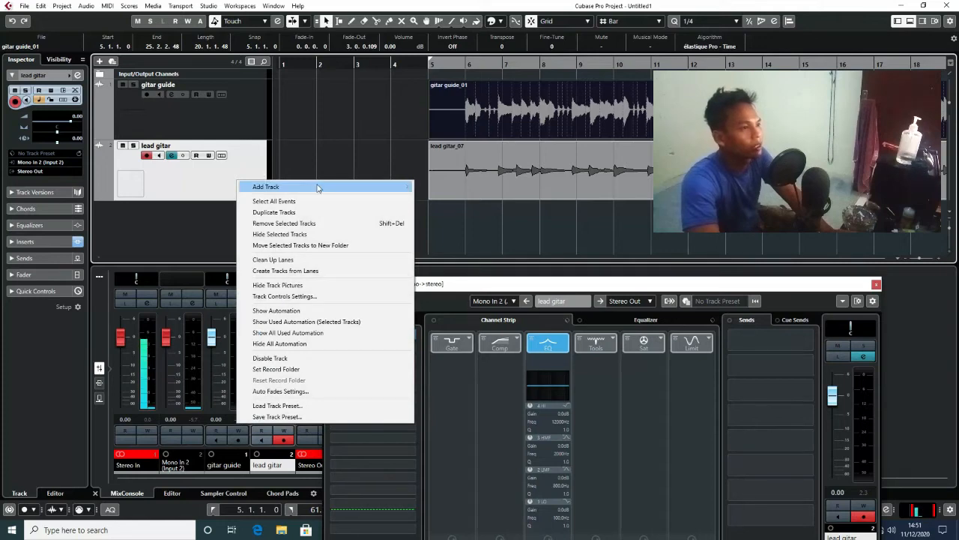
mouse_move(316, 189)
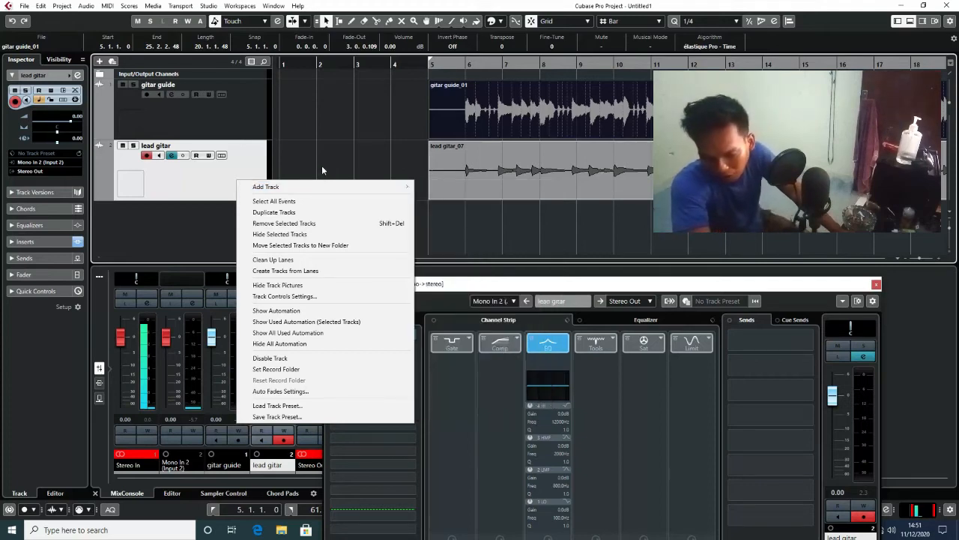
left_click(248, 161)
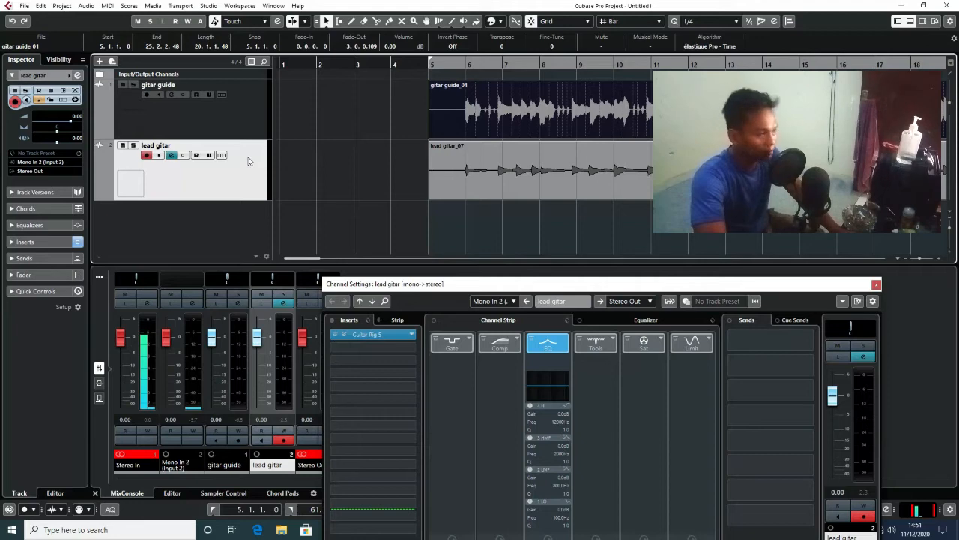
right_click(246, 160)
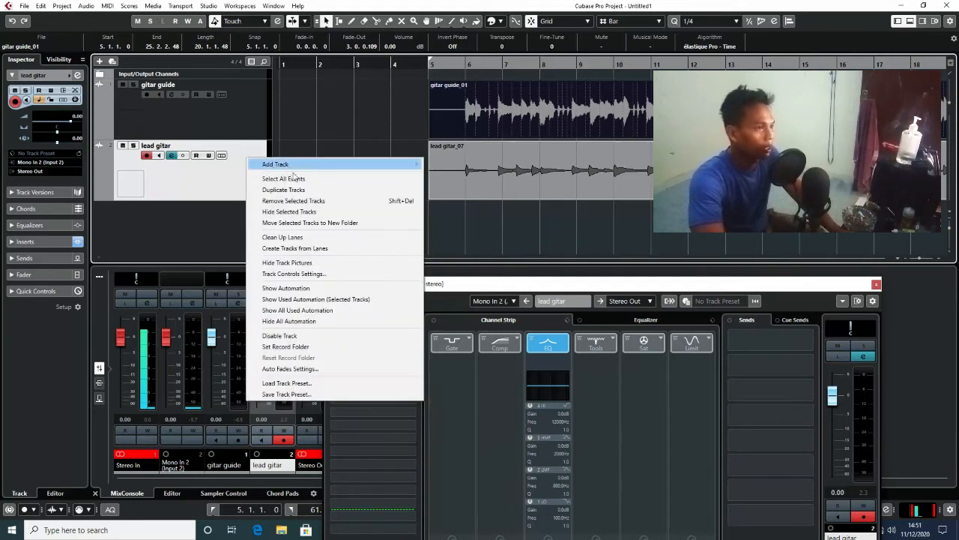
mouse_move(293, 167)
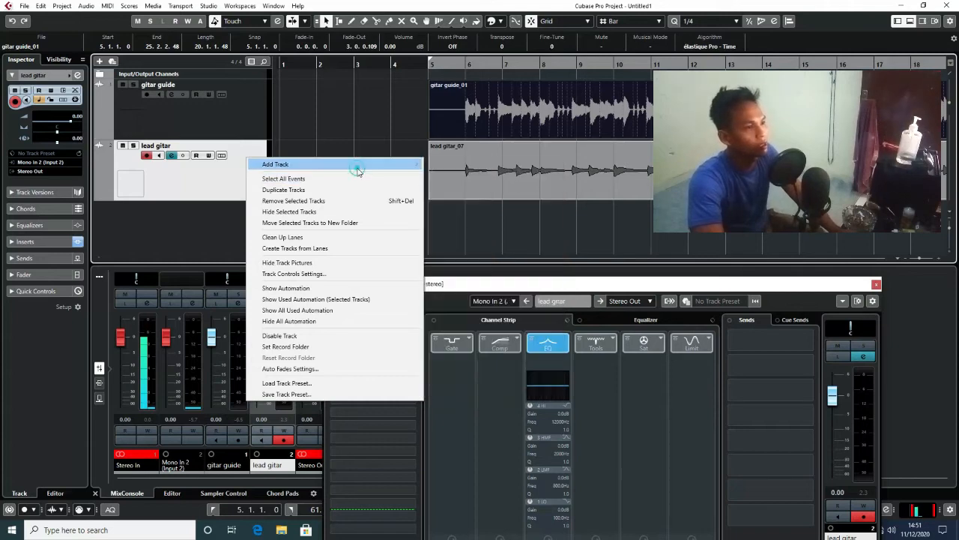
left_click(189, 213)
Step: Add one instrument track below lead gitar using Toontrack EZdrummer, with its audio routed to Stereo Out
right_click(190, 214)
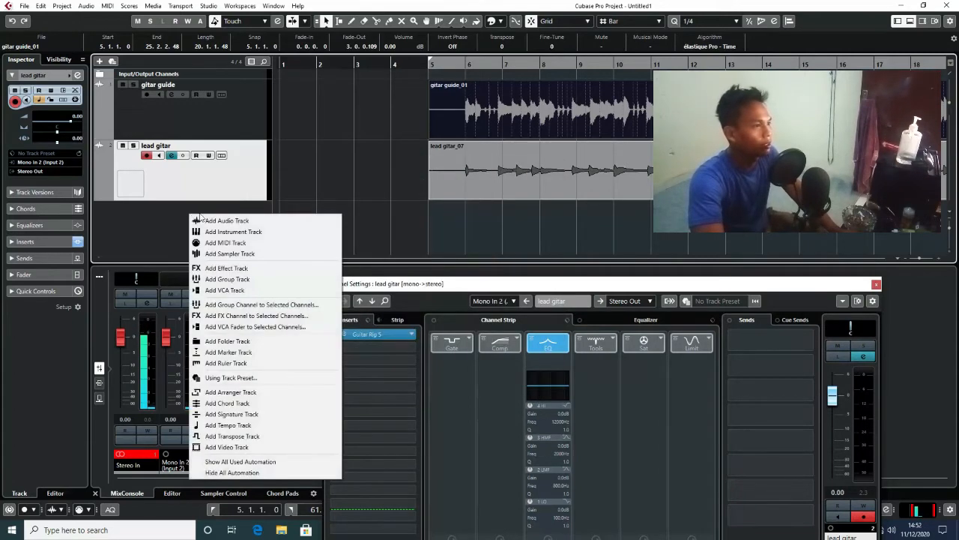
left_click(253, 233)
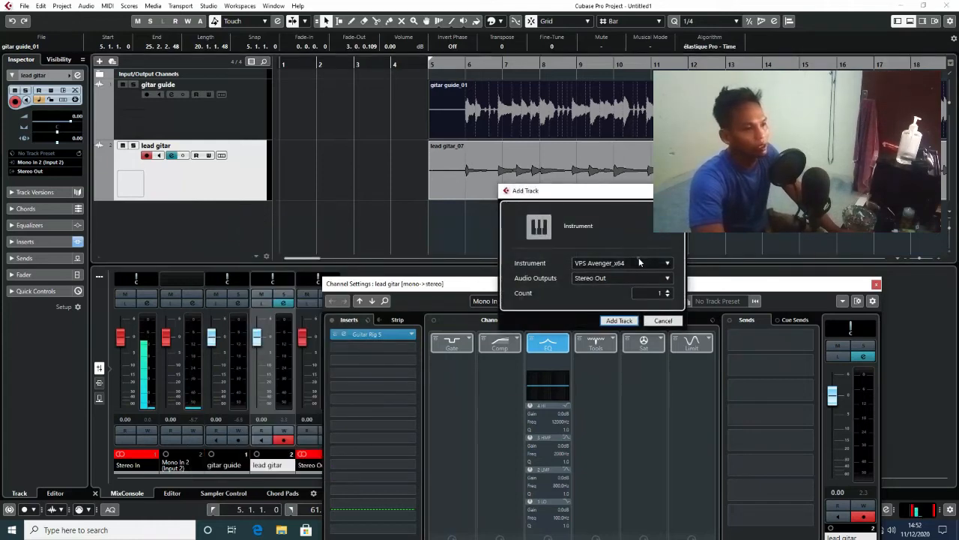
left_click(637, 261)
left_click(525, 340)
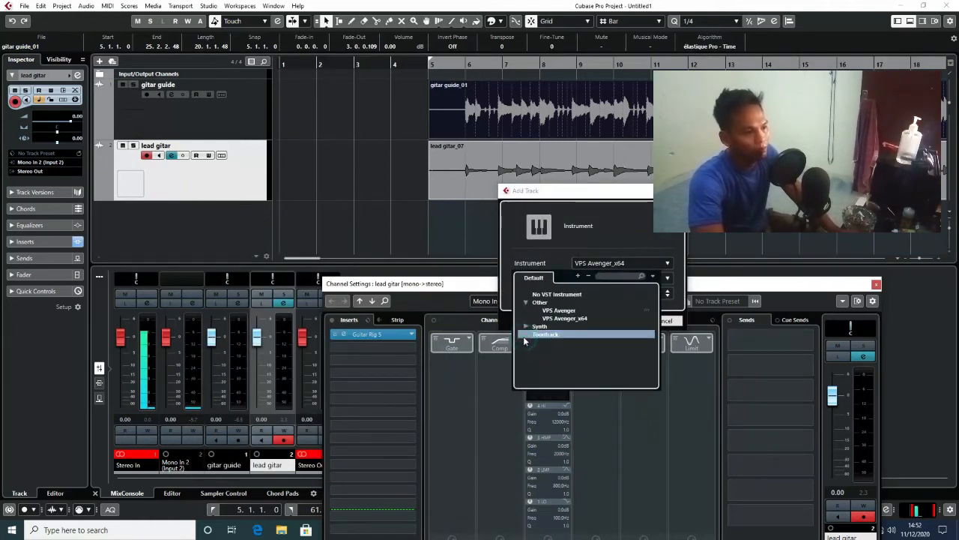
left_click(525, 339)
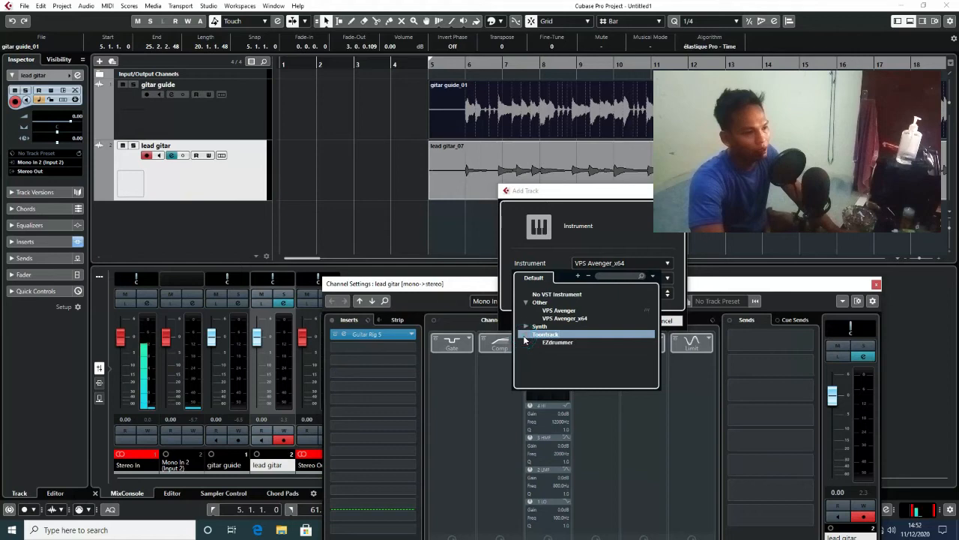
left_click(566, 343)
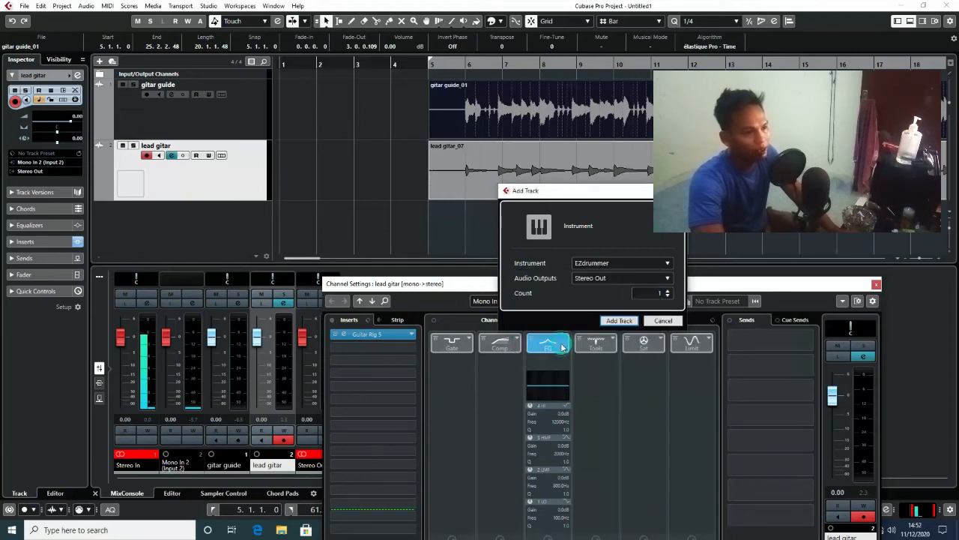
left_click(630, 281)
left_click(629, 280)
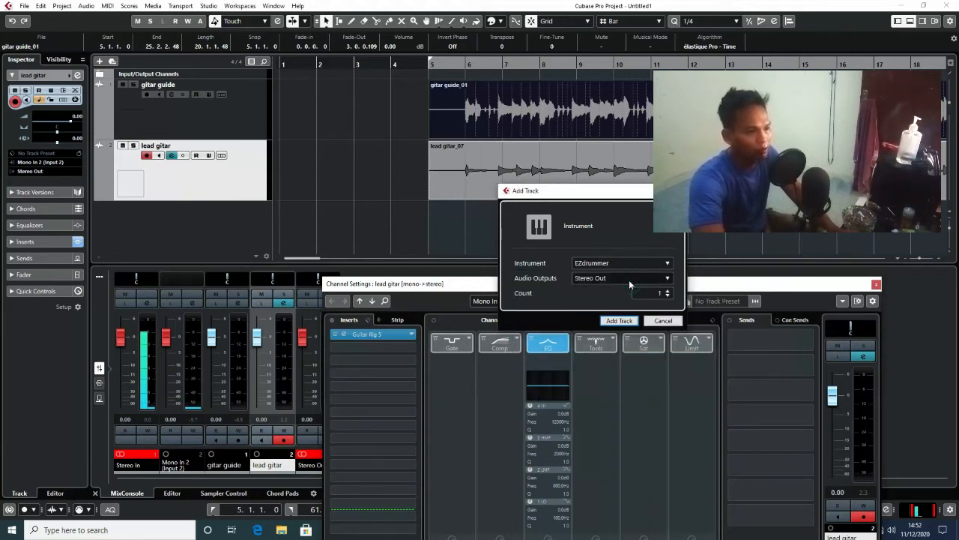
left_click(619, 322)
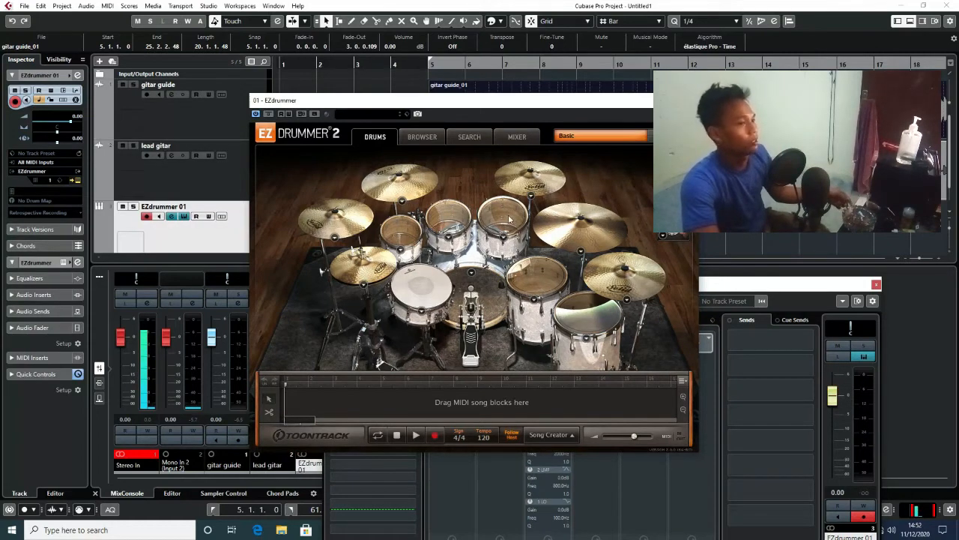
Step: Move the EZdrummer window off the track list and close the Channel Settings window
left_click_drag(508, 100, 607, 102)
key("space")
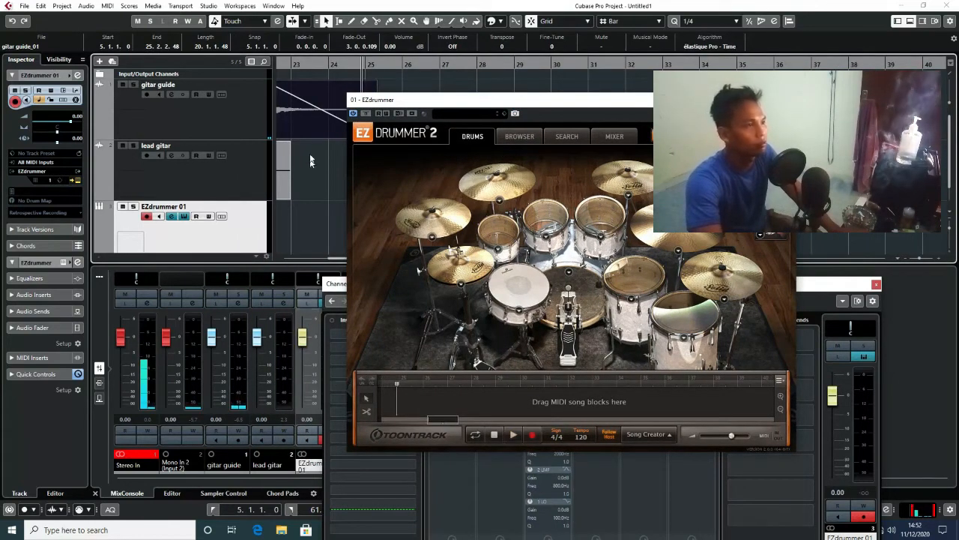
left_click_drag(338, 283, 269, 101)
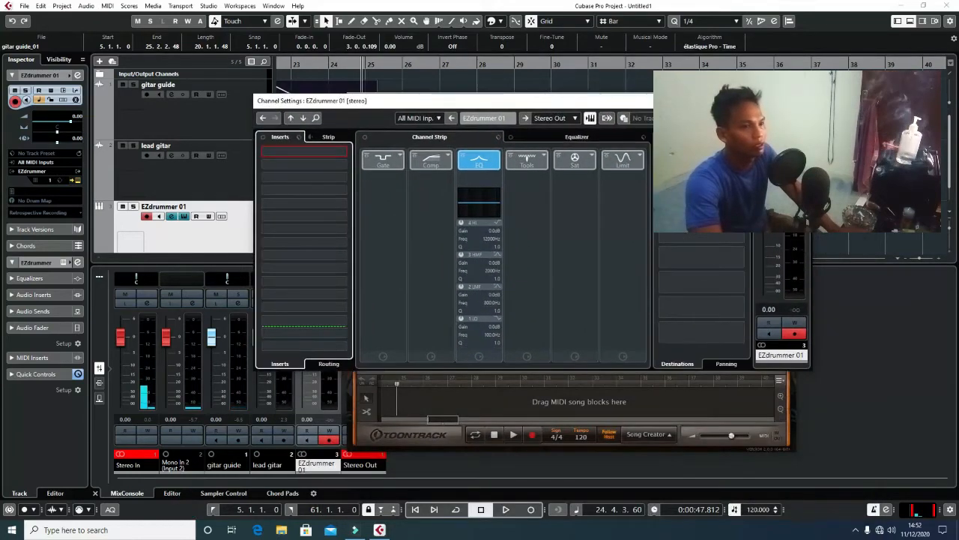
left_click(799, 100)
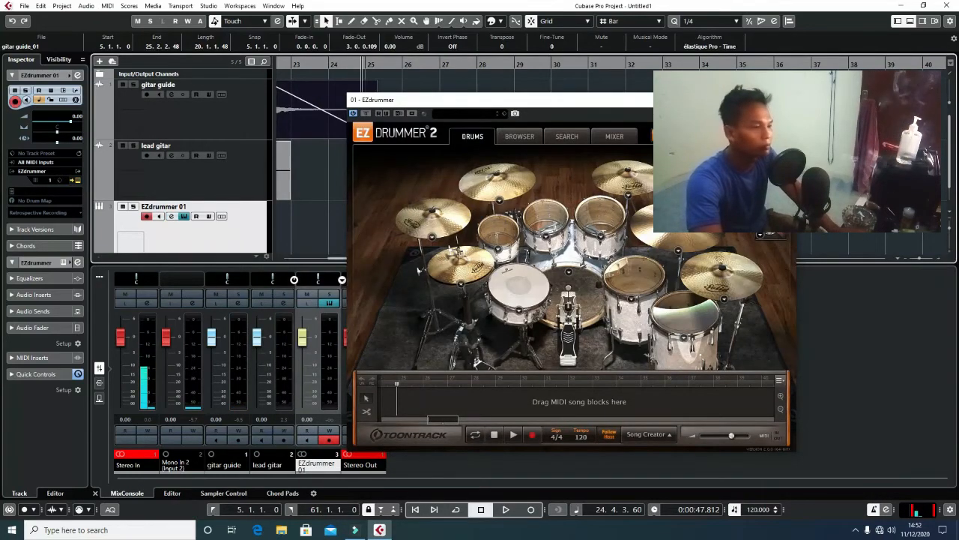
Step: Play the project from the start and from about bar 4 with EZdrummer open, and stop playback
left_click(415, 510)
key("space")
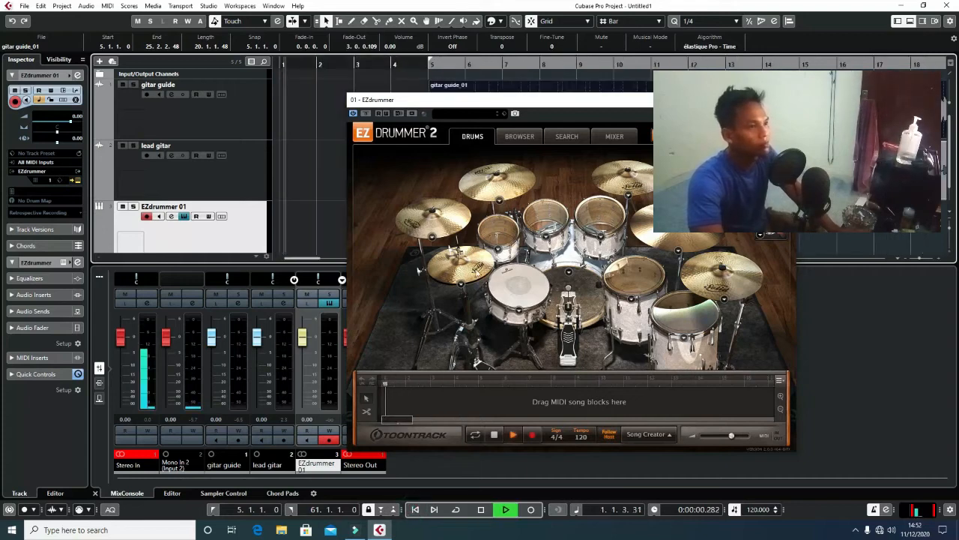
key("space")
left_click(393, 66)
key("space")
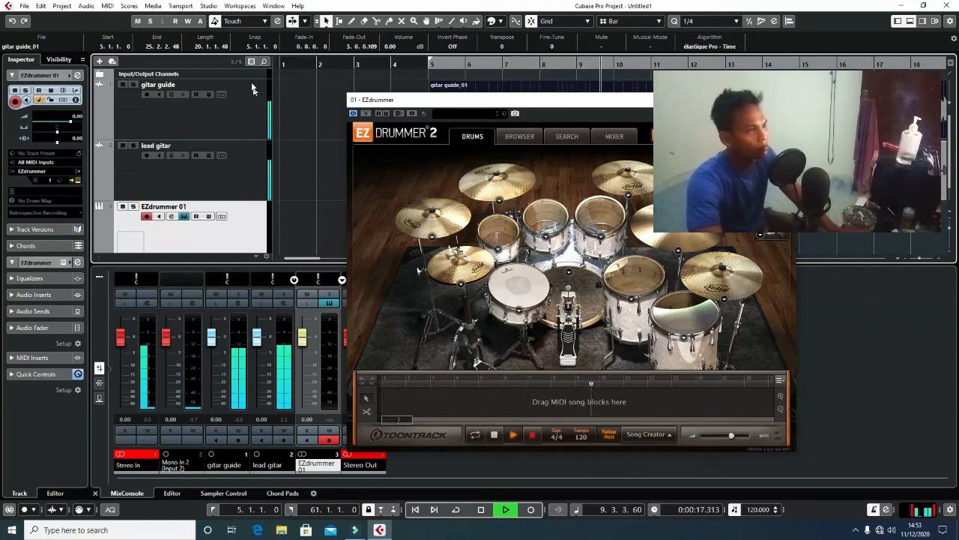
key("space")
Step: Raise the buffer size in the Focusrite USB ASIO device settings through Studio Setup, and return to the Cubase project
left_click(207, 6)
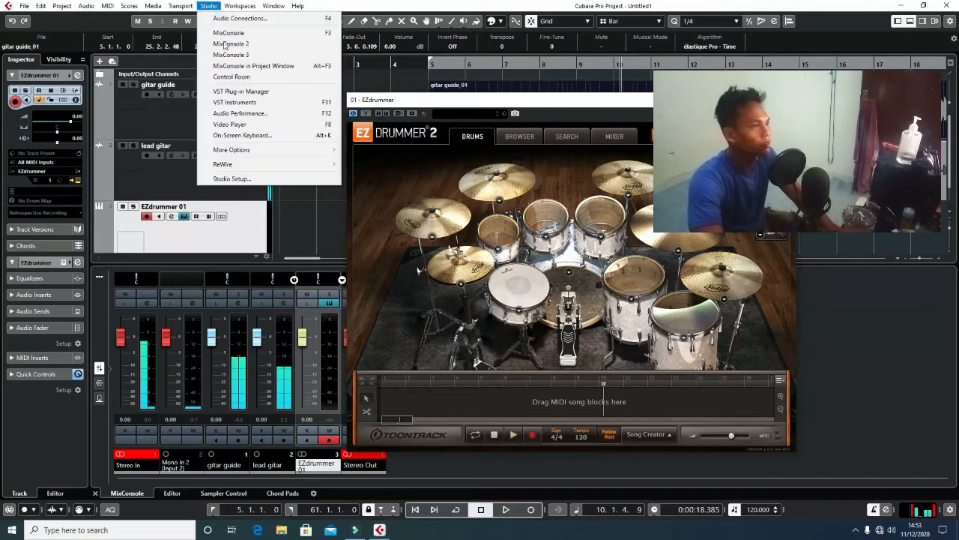
left_click(247, 174)
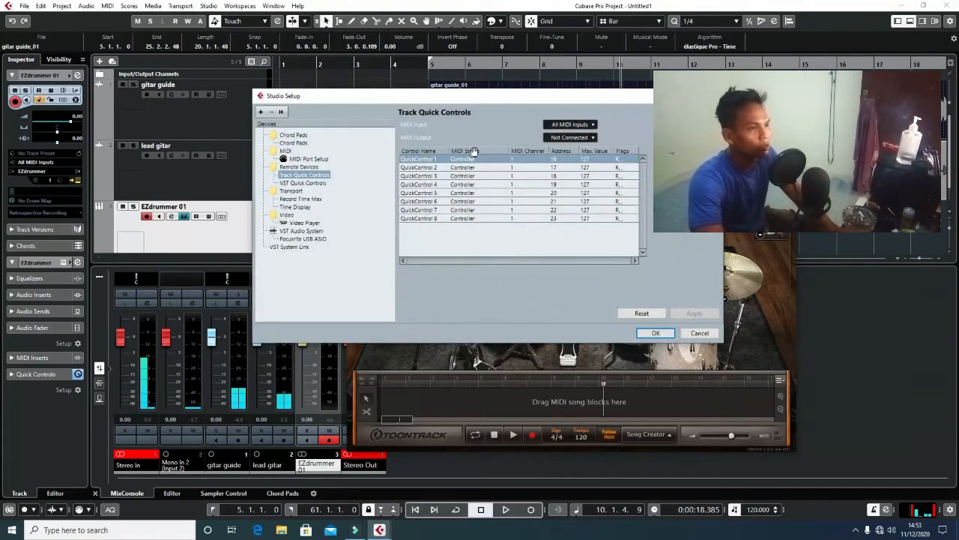
left_click(303, 238)
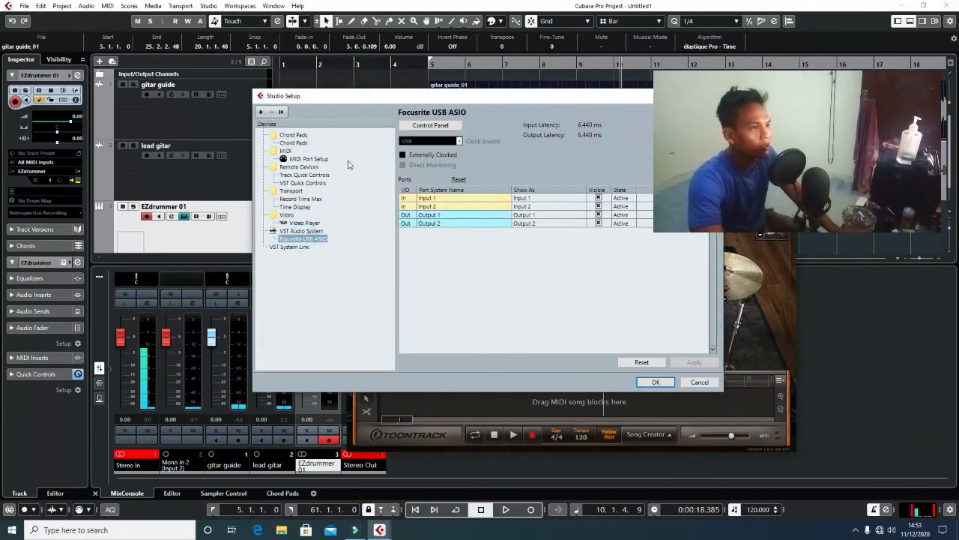
left_click(409, 126)
left_click(94, 97)
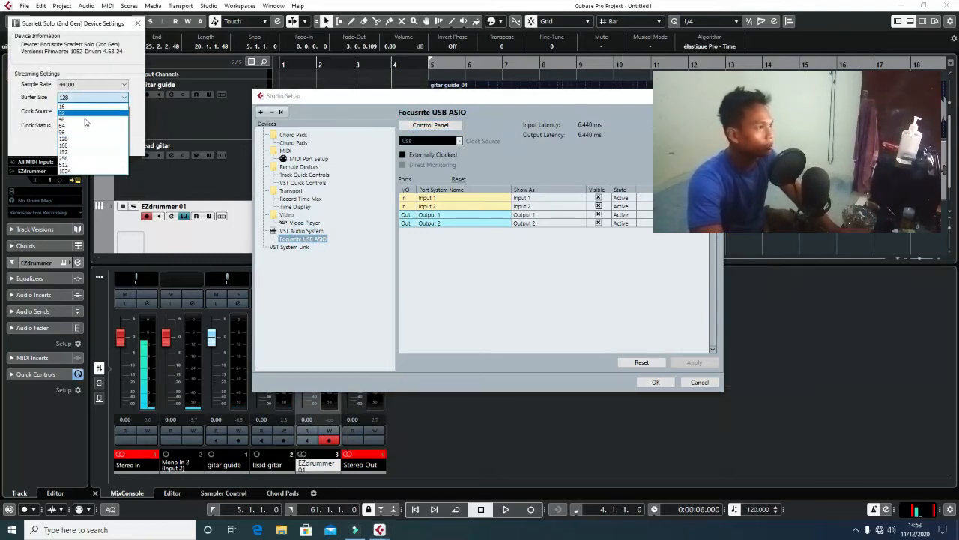
mouse_move(380, 530)
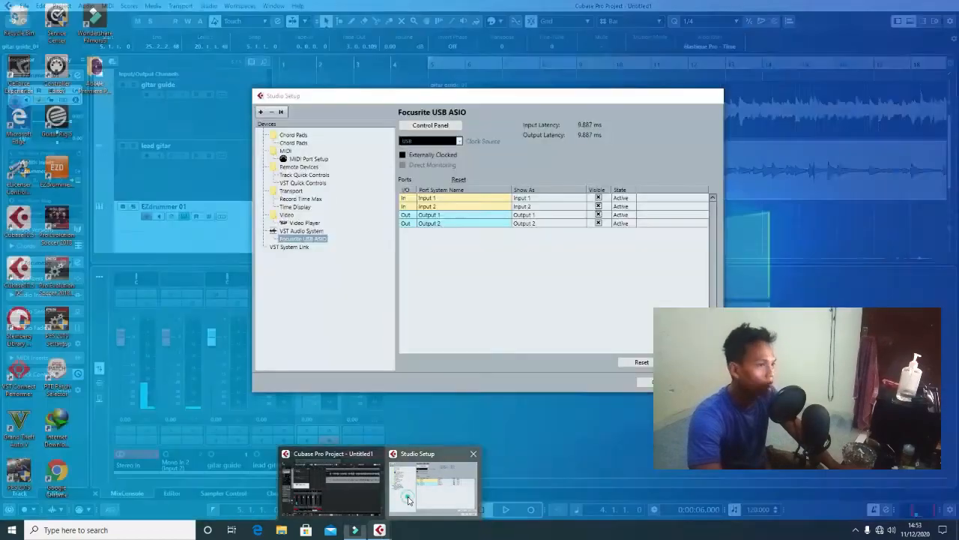
left_click(407, 505)
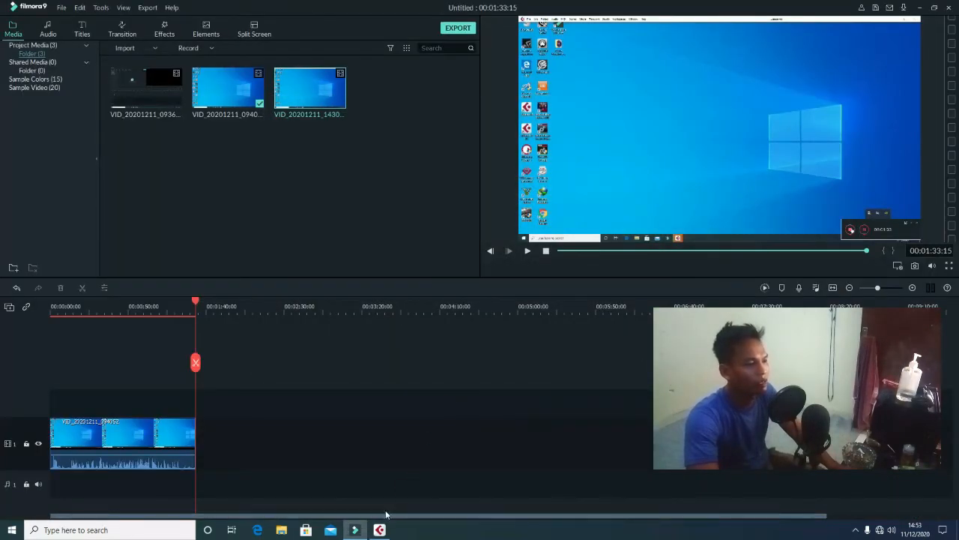
left_click(380, 530)
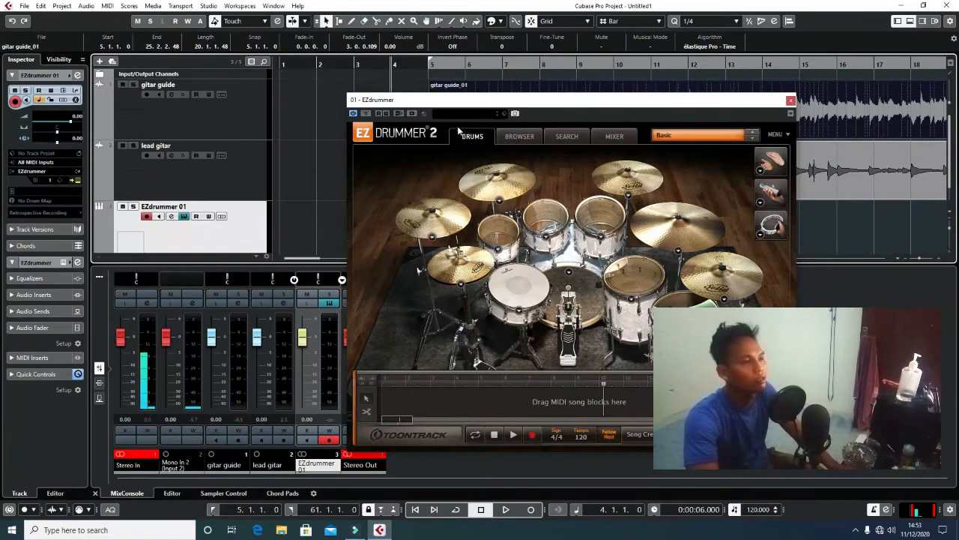
Step: Place the project cursor at bar 5 and try EZdrummer's own playback
left_click(418, 63)
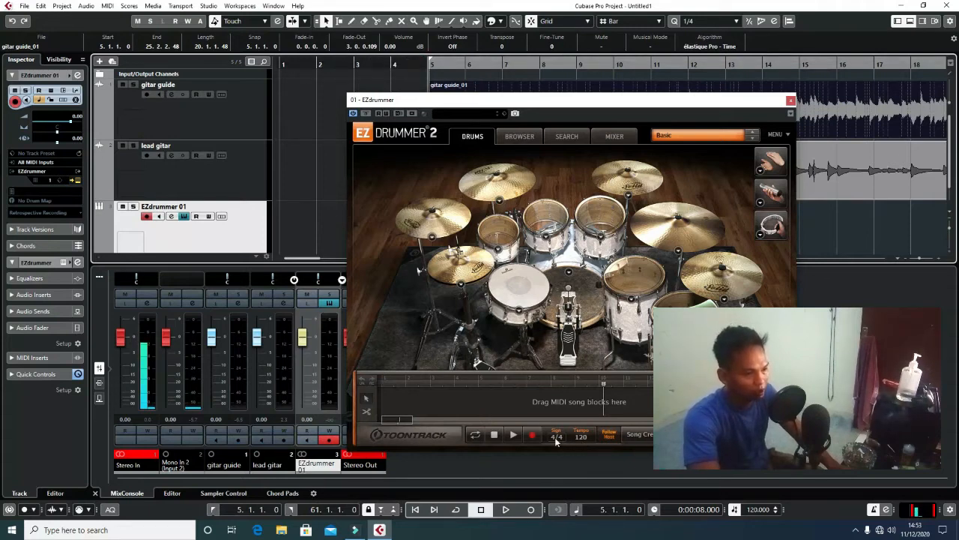
left_click(512, 437)
left_click(512, 438)
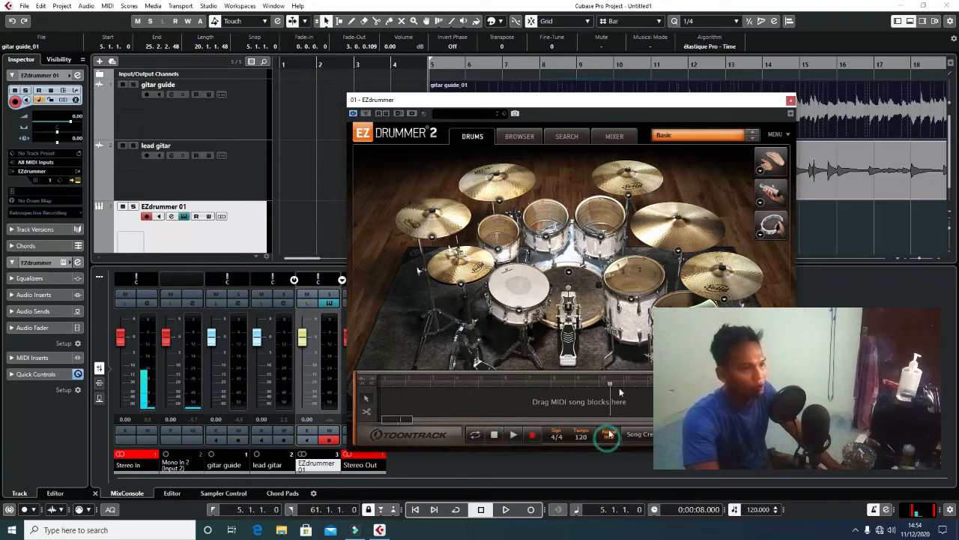
Step: Filter EZdrummer's groove search by the Pop/Rock/Country genre and preview the Verse 01 groove from Radio Rock 147 BPM
left_click(520, 138)
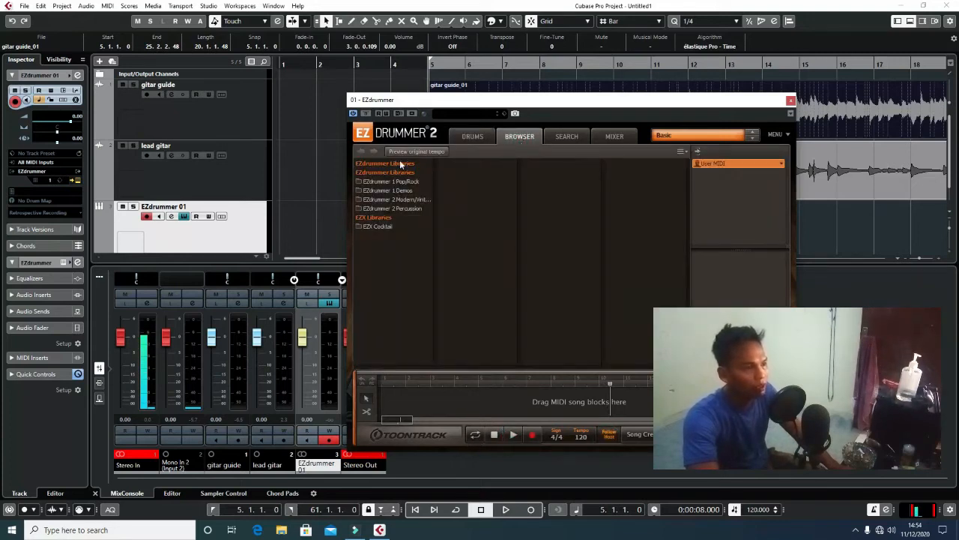
left_click(567, 136)
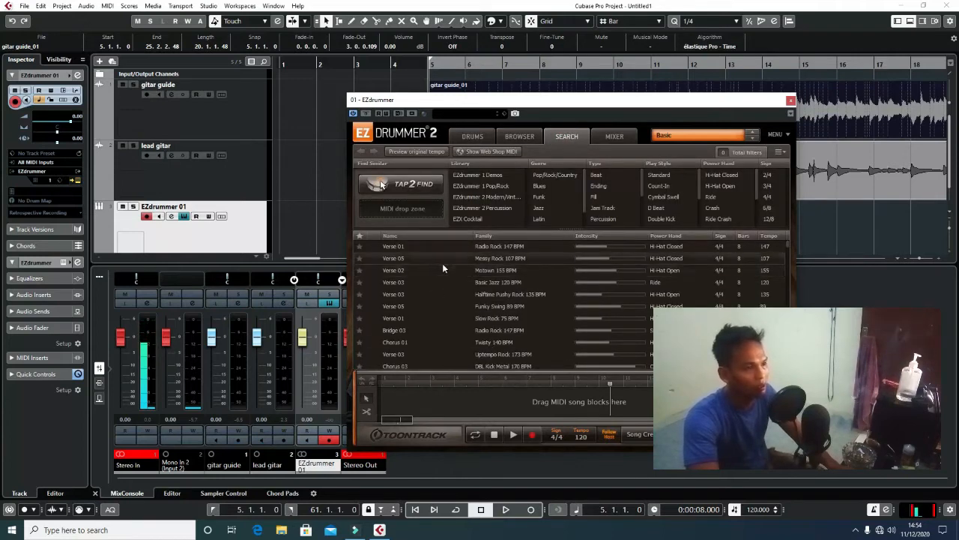
left_click(551, 178)
left_click(548, 185)
left_click(548, 185)
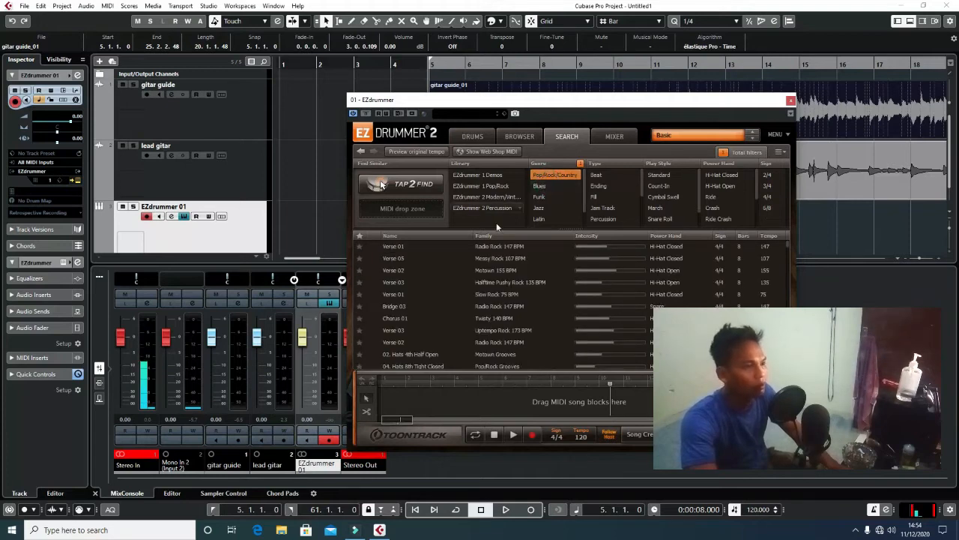
left_click(374, 248)
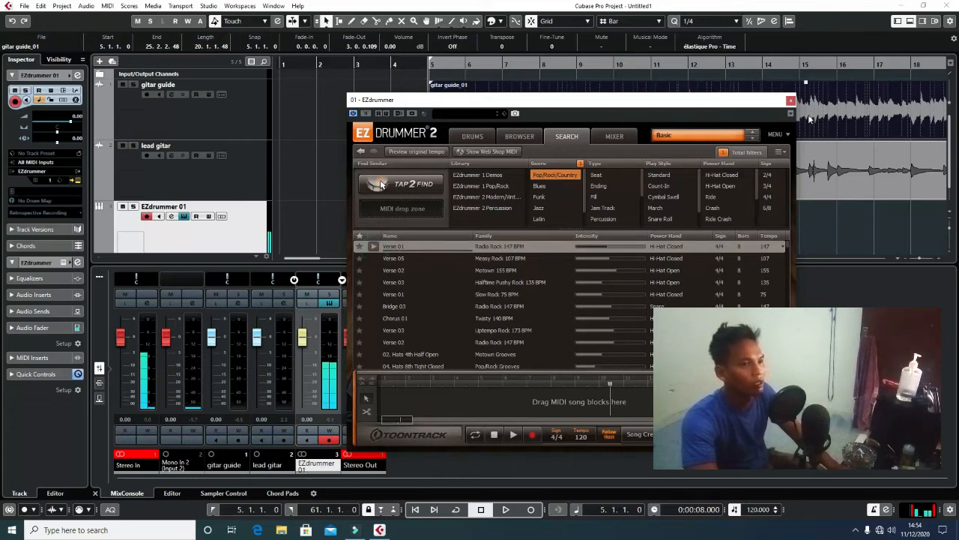
Step: Close the EZdrummer window and play the guitar tracks briefly from bar 5
left_click(791, 100)
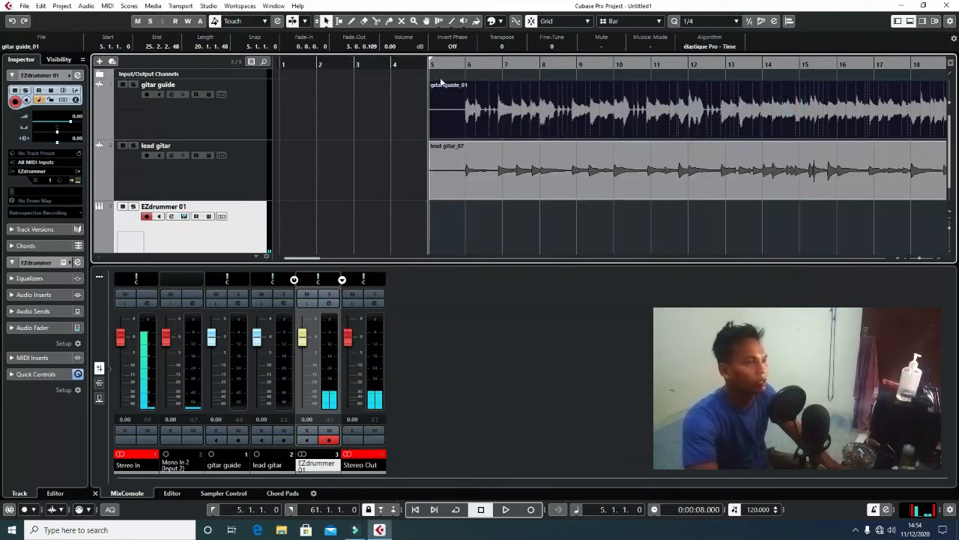
key("space")
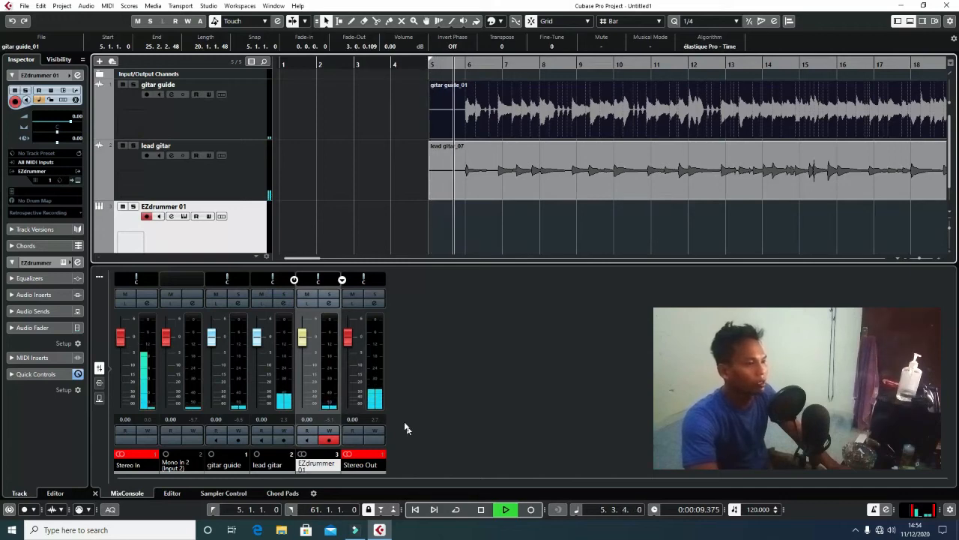
key("space")
Step: Turn on monitoring for the EZdrummer 01 track, check its channel settings, and reopen the EZdrummer window
left_click(186, 232)
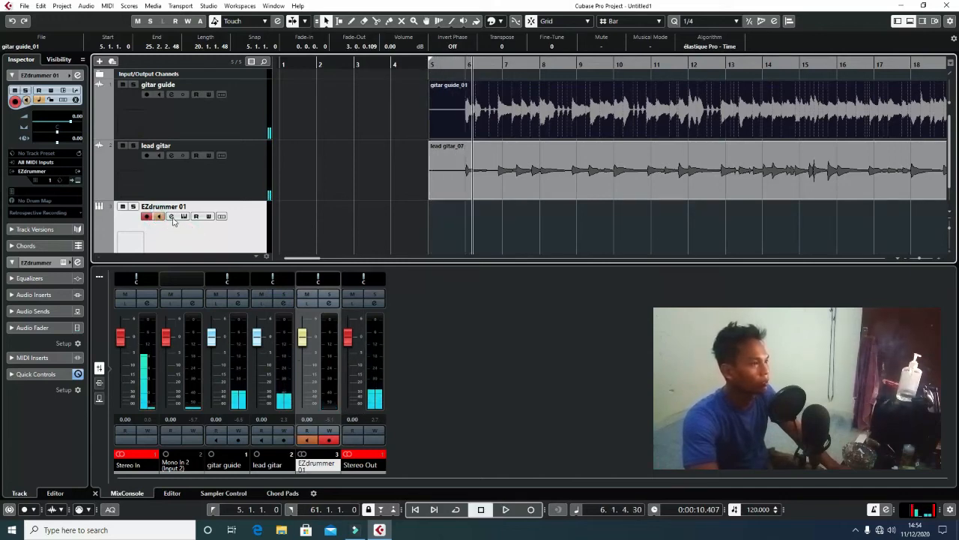
left_click(171, 216)
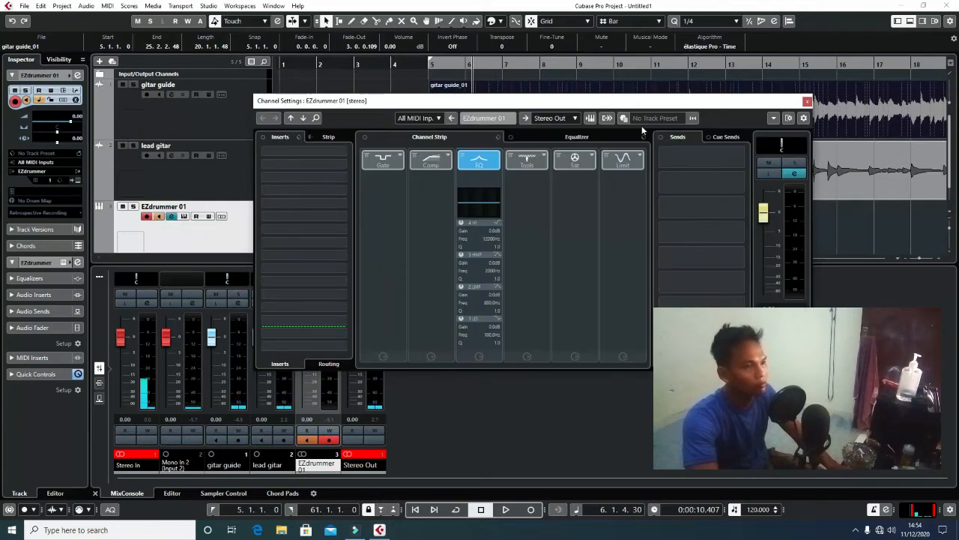
left_click(807, 101)
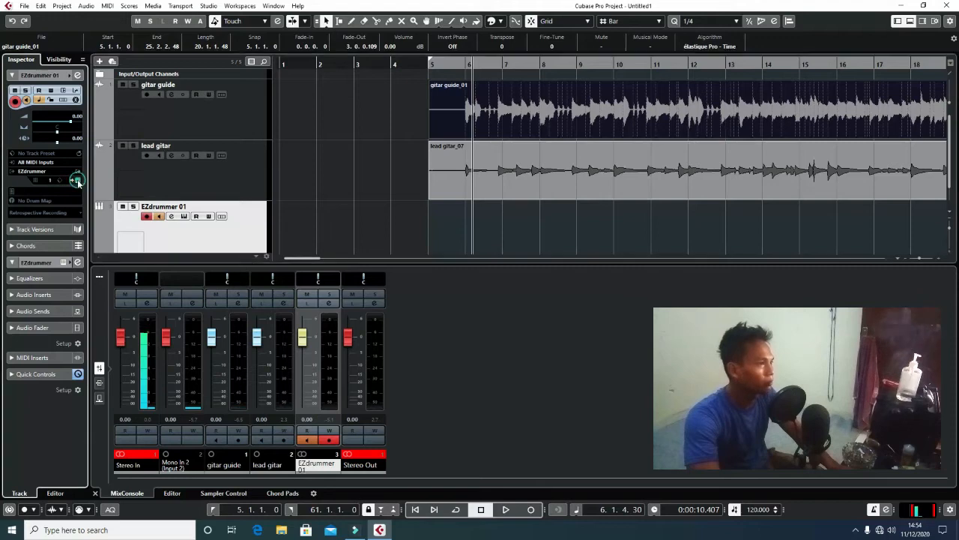
left_click(183, 216)
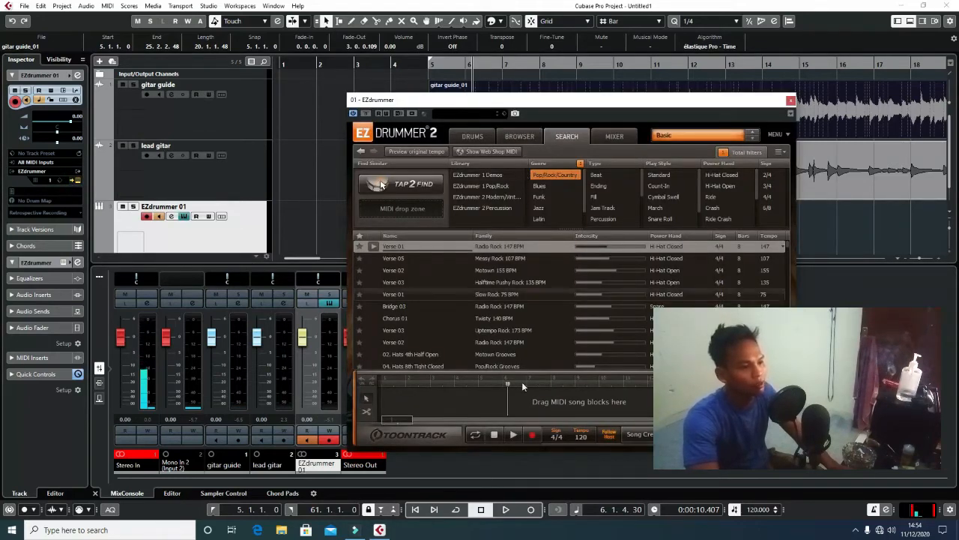
Step: Play EZdrummer together with the project from bar 6 and examine its time signature, tempo, Follow Host and Song Creator controls
left_click(514, 435)
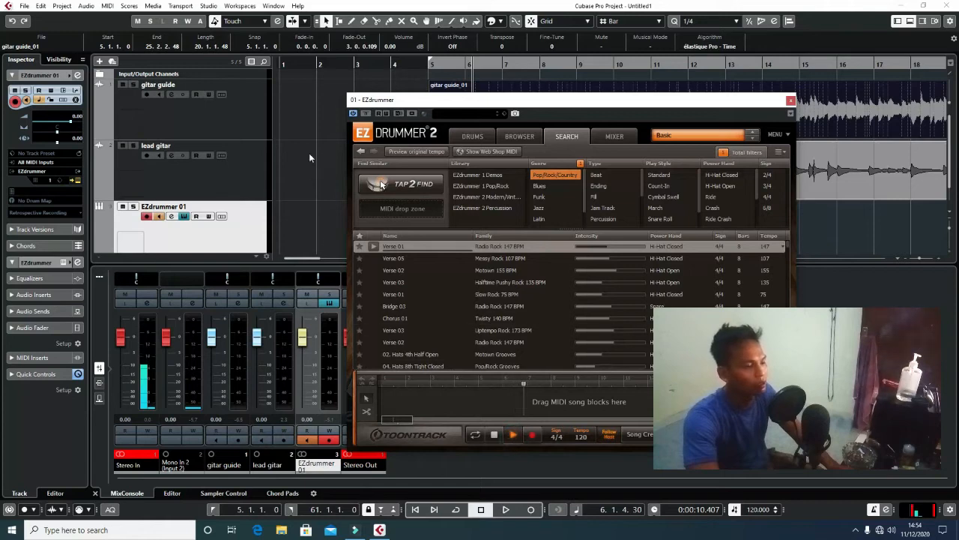
key("space")
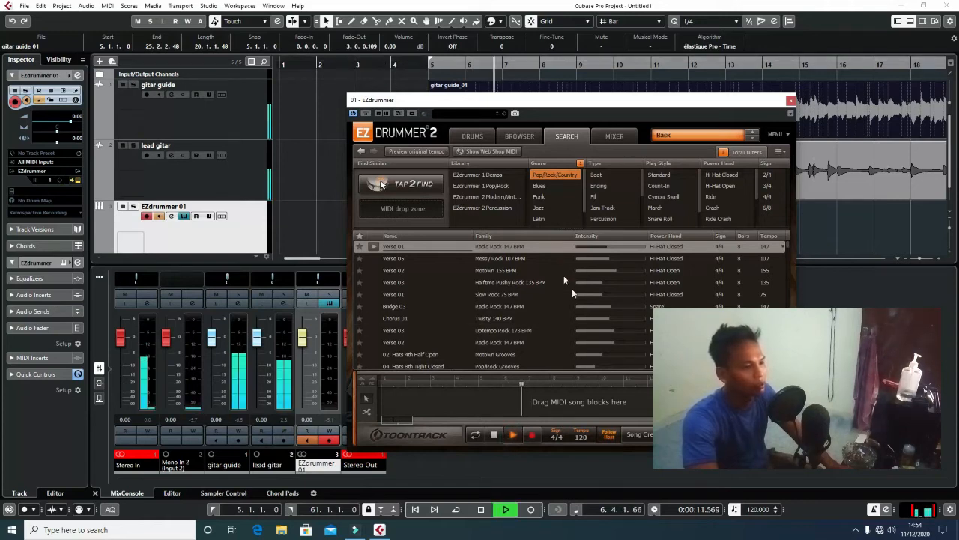
left_click(561, 435)
left_click(502, 391)
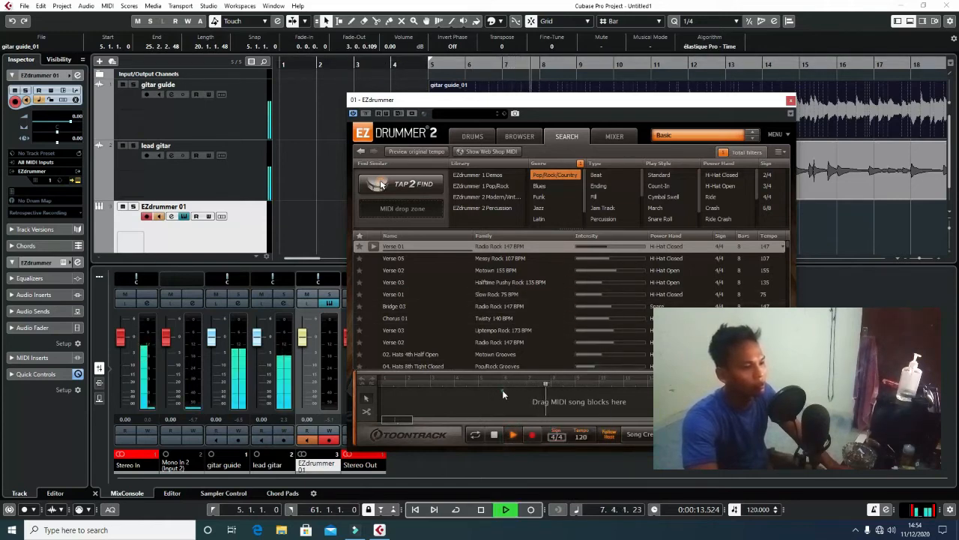
left_click(612, 438)
left_click(591, 436)
left_click(608, 435)
left_click(638, 434)
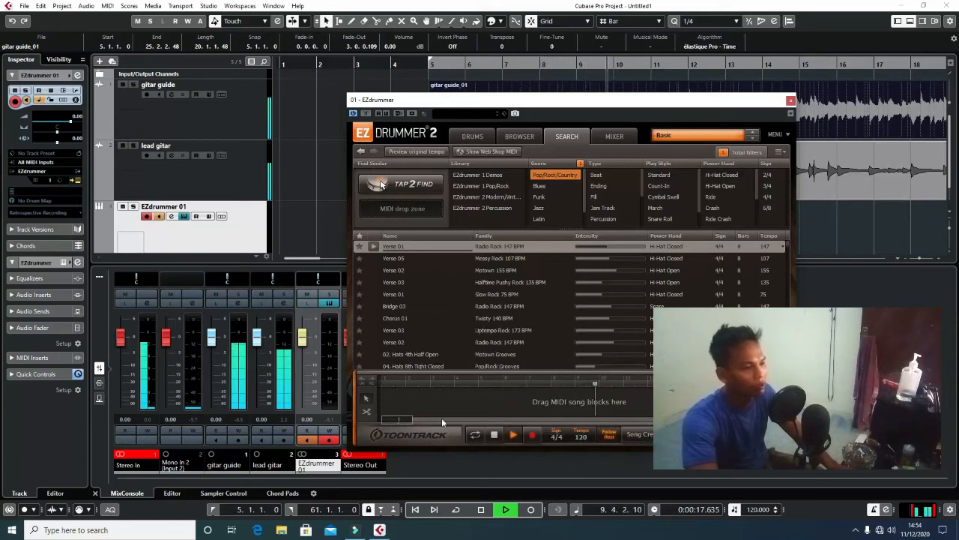
Step: Preview the Verse 01 groove from Radio Rock 147 BPM against the guitars from bar 5, moving the EZdrummer window clear of the tracks
left_click(374, 246)
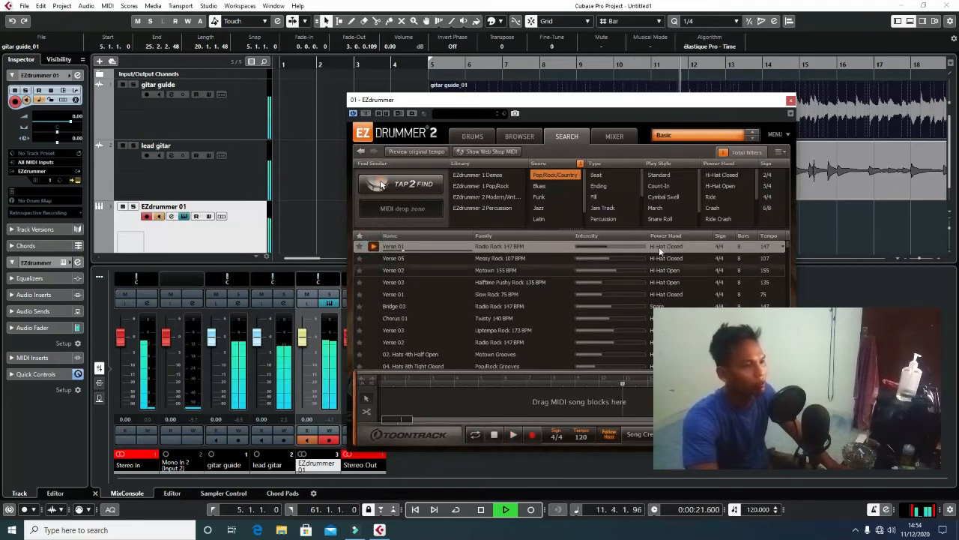
left_click(423, 64)
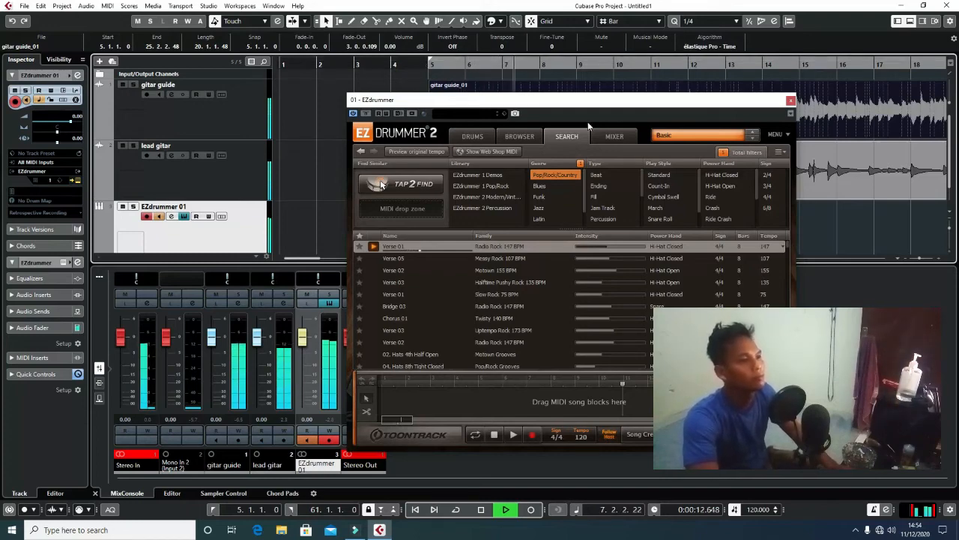
left_click_drag(591, 112, 659, 277)
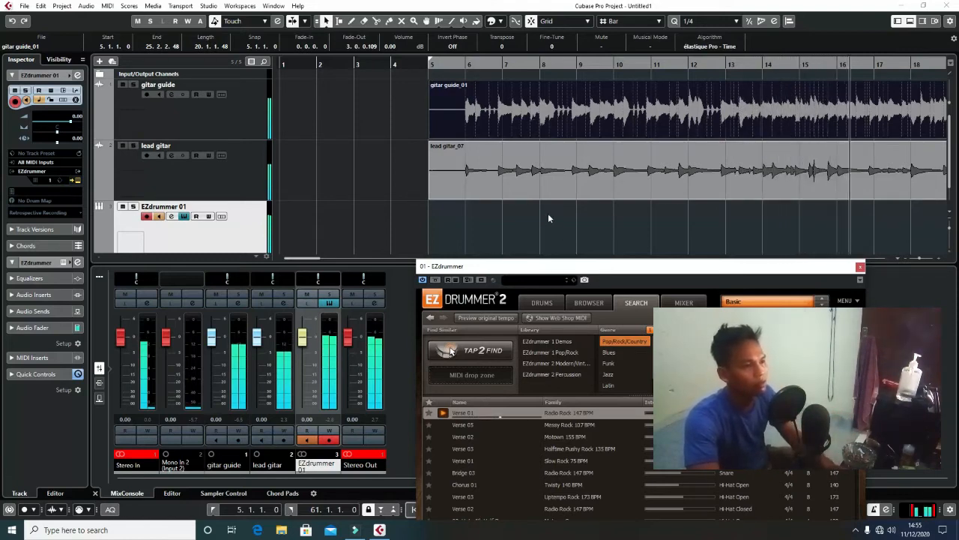
scroll(595, 200, "down", 1)
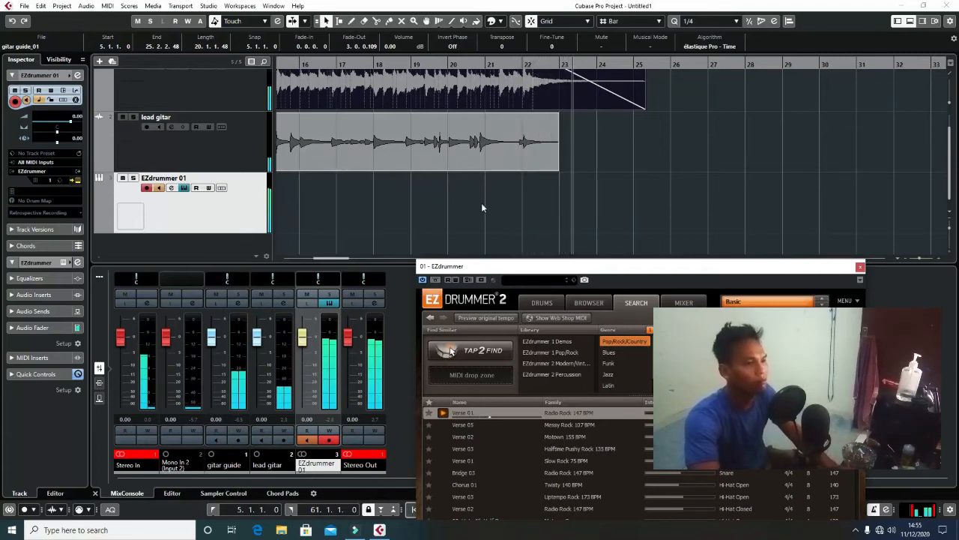
Step: Place the Verse 01 groove on the EZdrummer 01 track, close the EZdrummer window, and move the clip to start at bar 5
mouse_move(510, 413)
left_mouse_down()
mouse_move(349, 200)
mouse_move(267, 184)
mouse_move(326, 196)
mouse_move(497, 465)
left_mouse_up()
left_click_drag(478, 414, 321, 191)
left_click_drag(433, 196, 343, 209)
left_click_drag(342, 259, 318, 259)
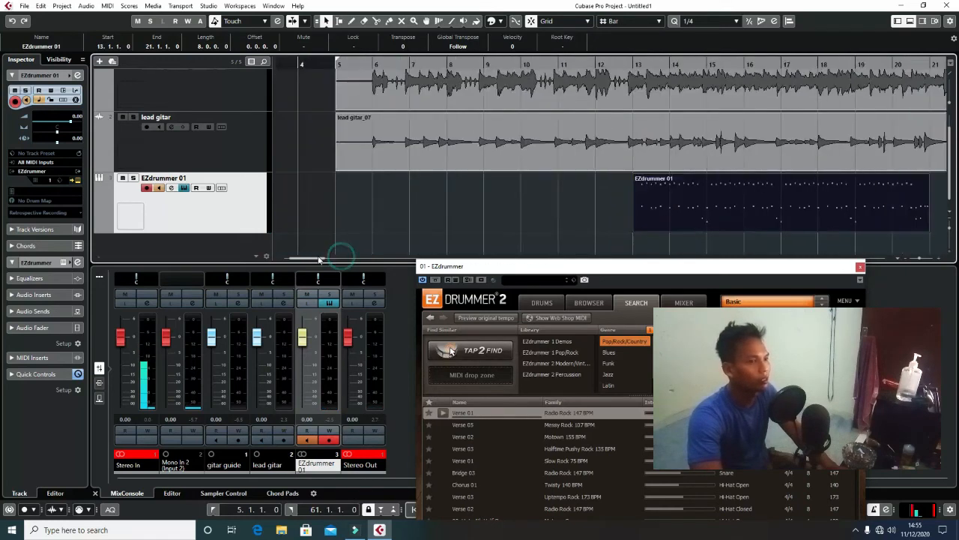
left_click(860, 266)
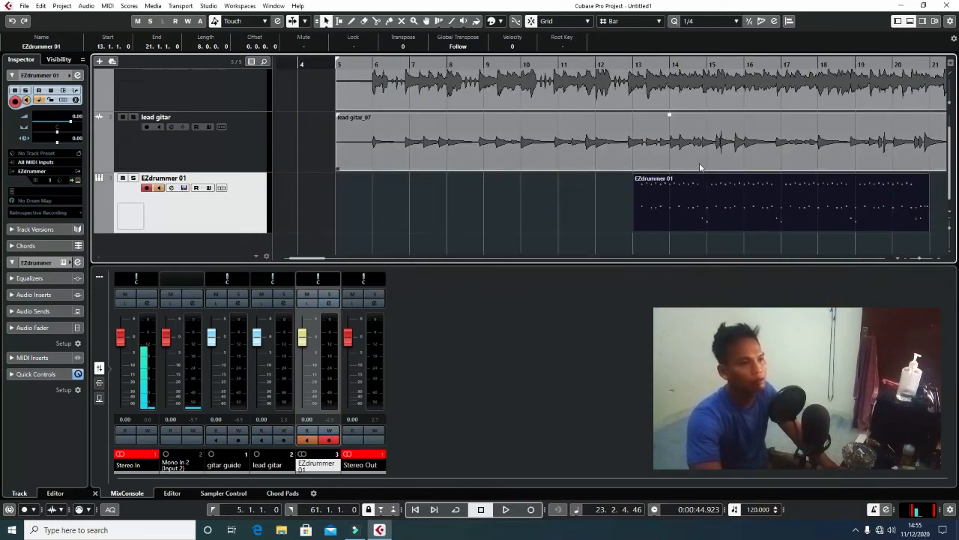
left_click_drag(665, 198, 367, 199)
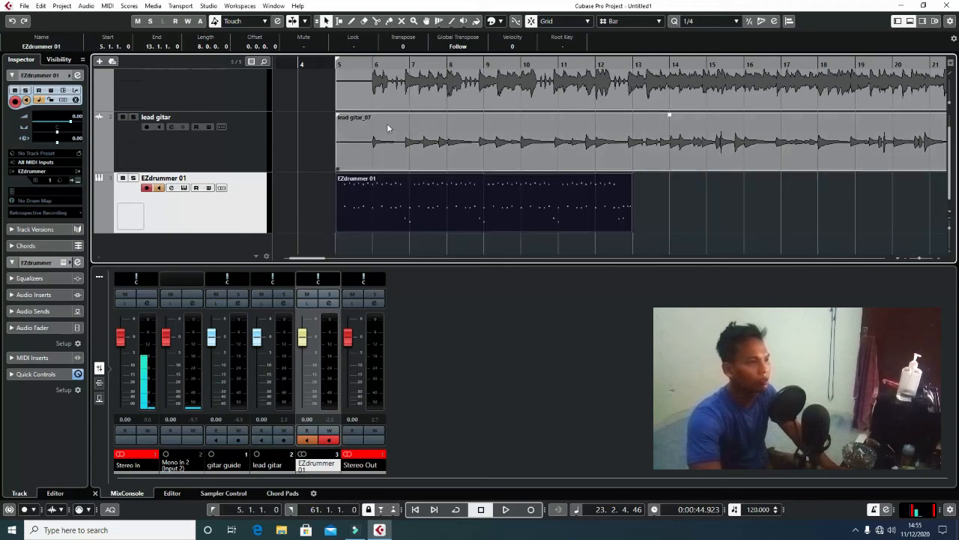
Step: Play the drum clip briefly from bar 5, reopen EZdrummer to preview the Verse 01 groove again, and close its window
left_click(326, 62)
key("space")
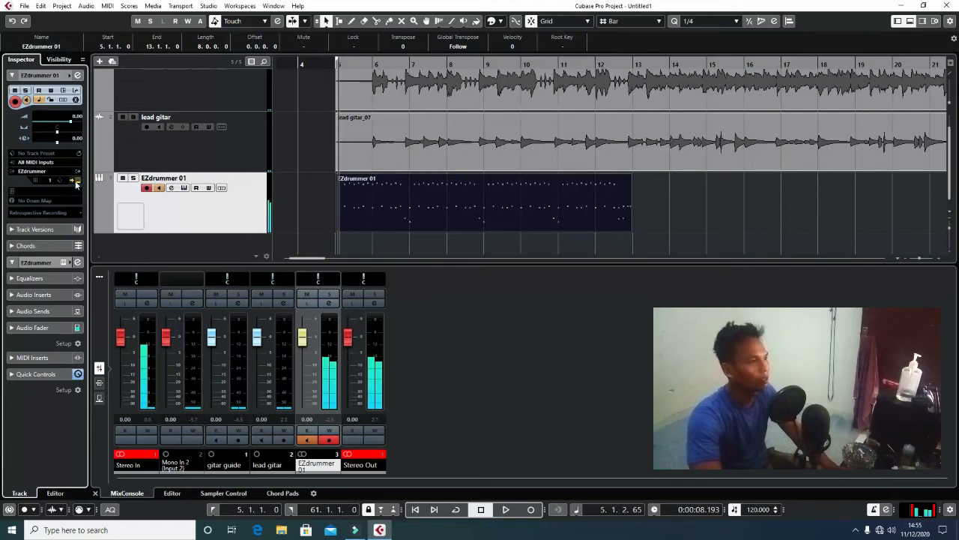
left_click(76, 182)
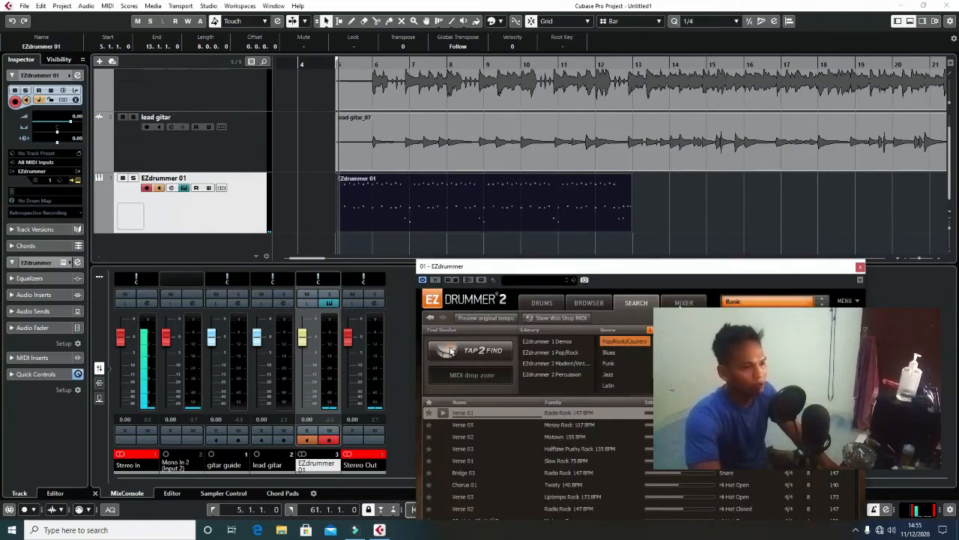
left_click(545, 306)
left_click(641, 307)
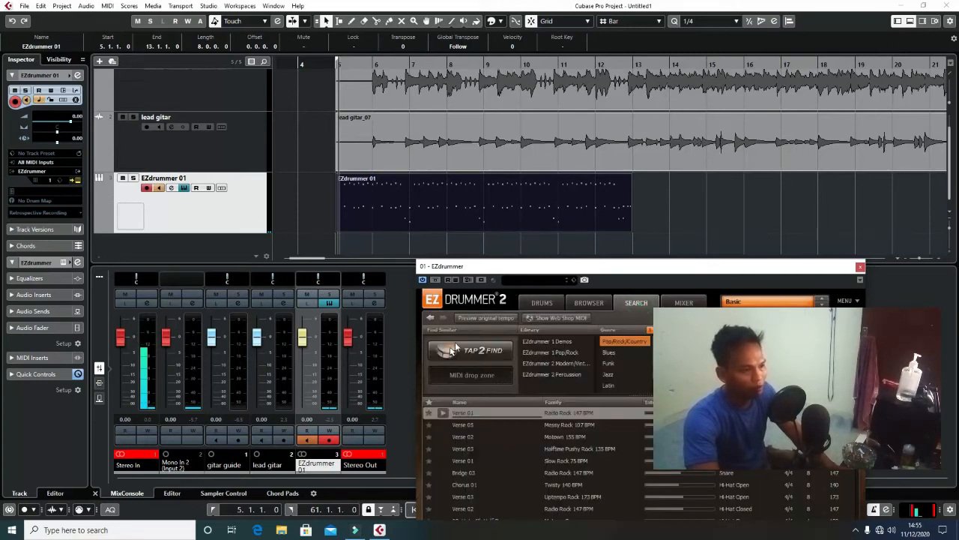
left_click(443, 413)
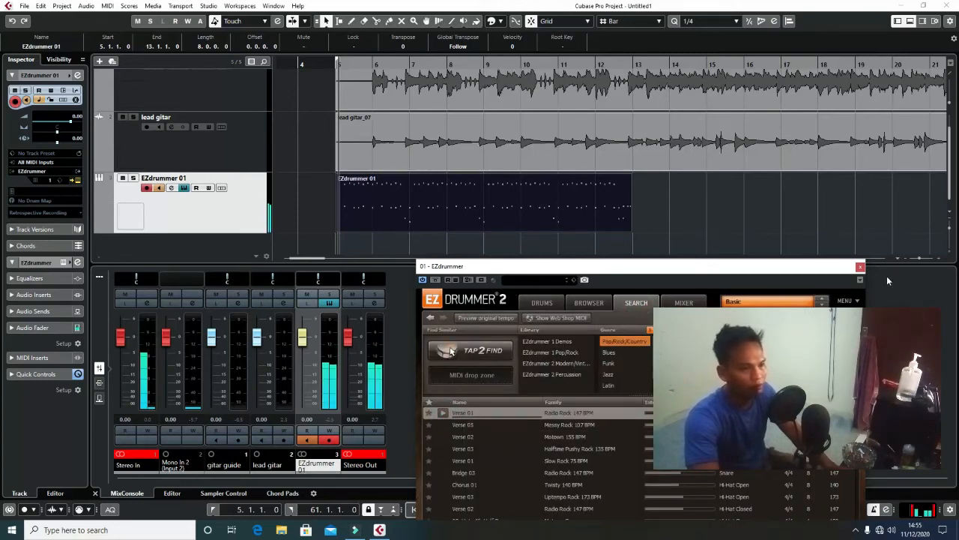
left_click(860, 264)
Step: Play the EZdrummer 01 clip together with the guitars from bar 5 and replay the passage from bar 8
key("space")
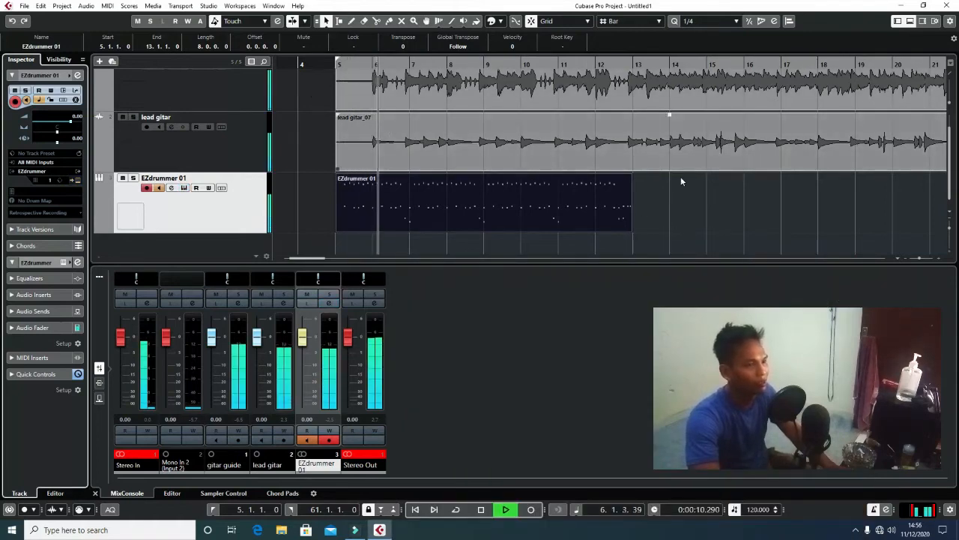
left_click_drag(920, 259, 919, 259)
left_click(518, 201)
left_click(519, 169)
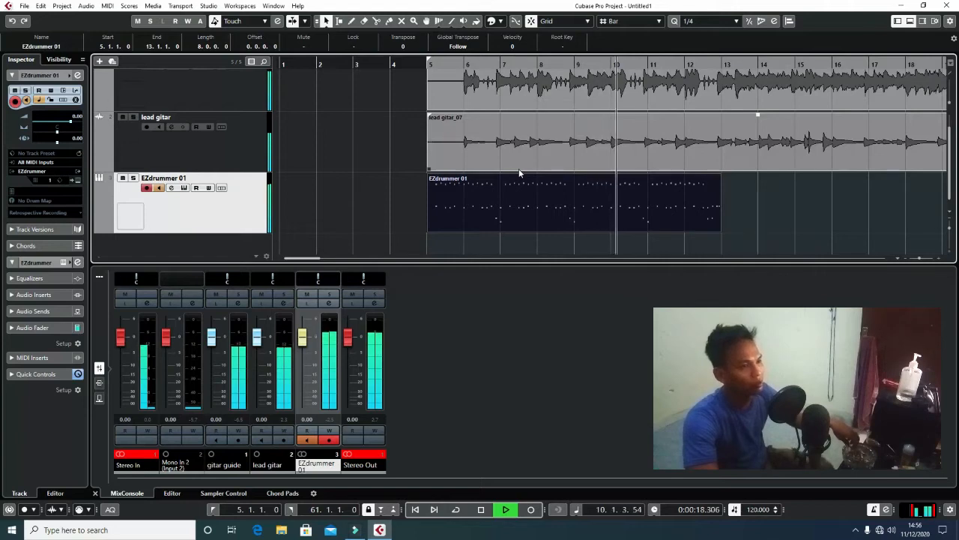
key("space")
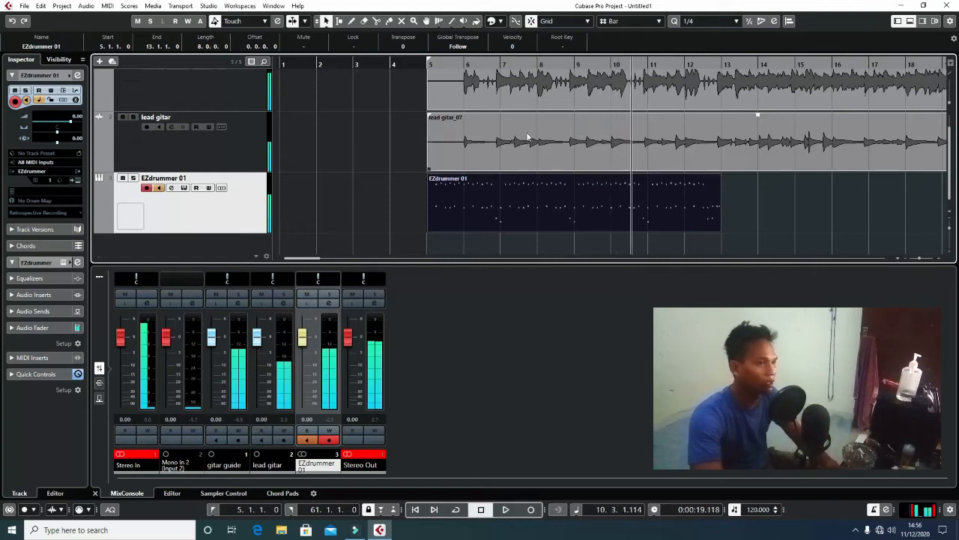
left_click(544, 63)
key("space")
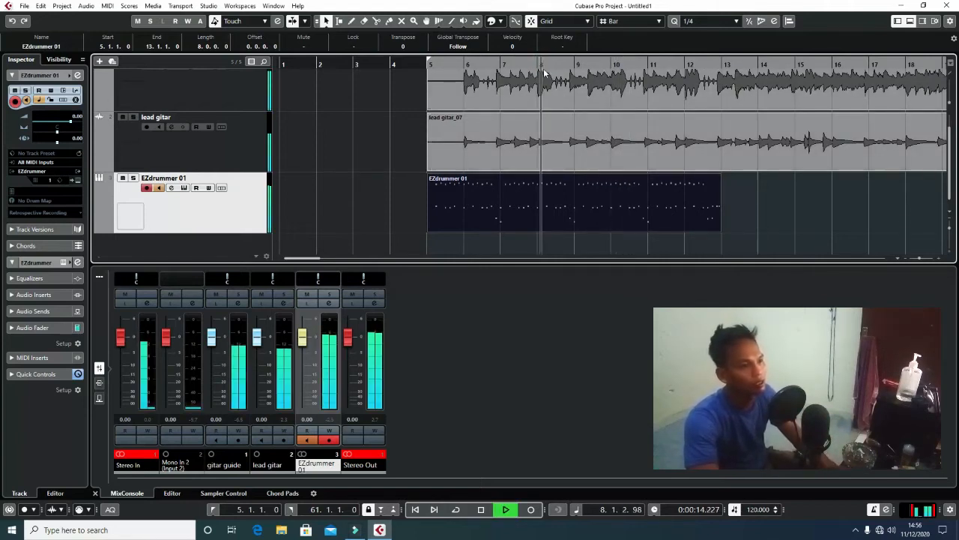
key("space")
Step: Open the lead gitar_07 clip in the sample editor, listen to the passage from bar 8, and activate AudioWarp's Free Warp
double_click(594, 154)
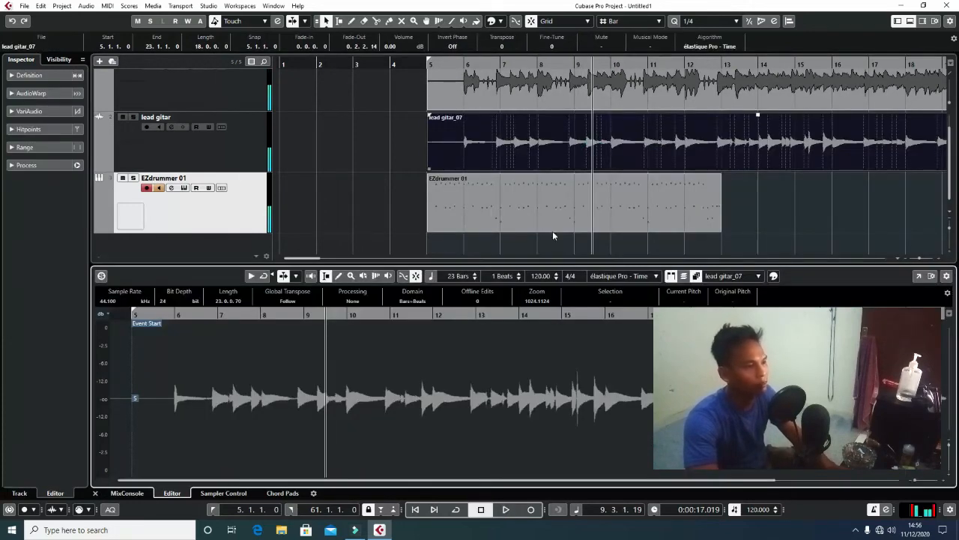
left_click(277, 315)
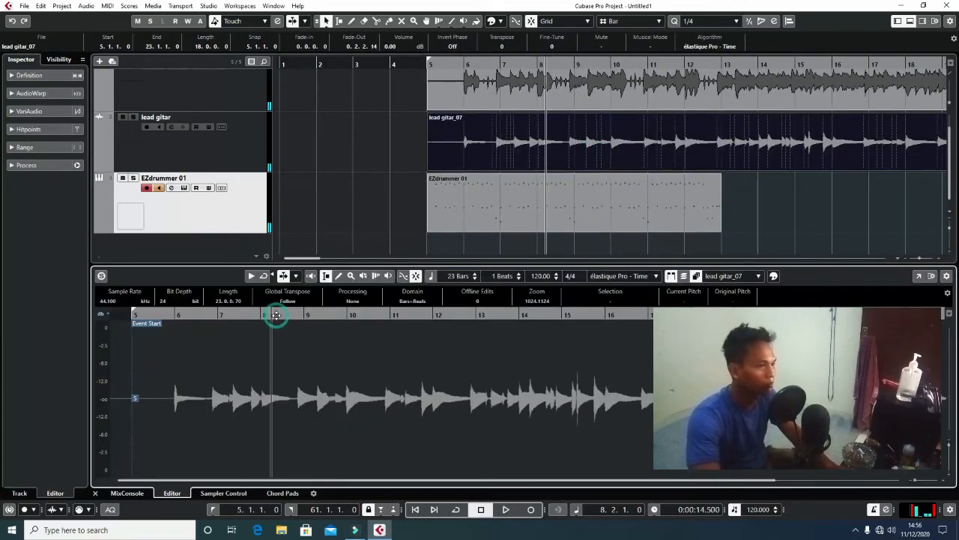
key("space")
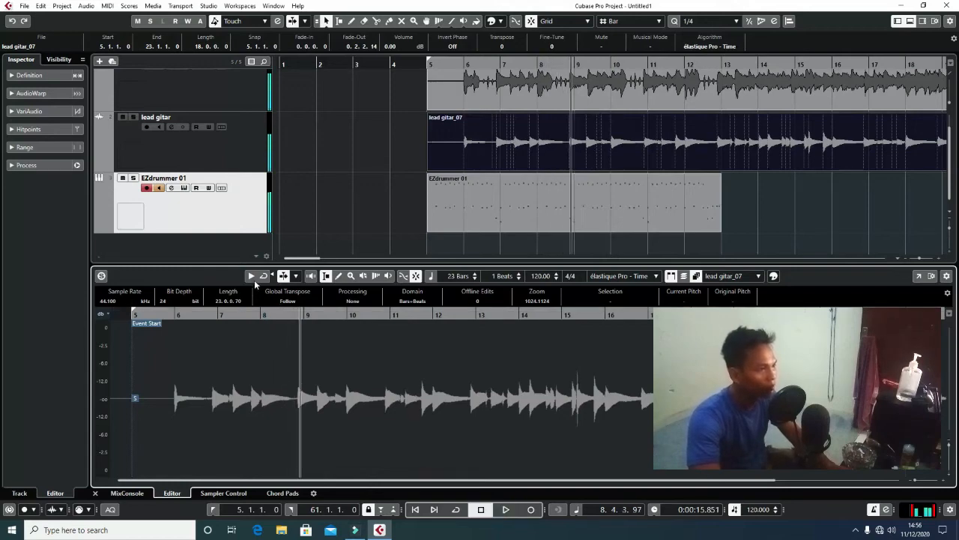
key("space")
left_click(11, 94)
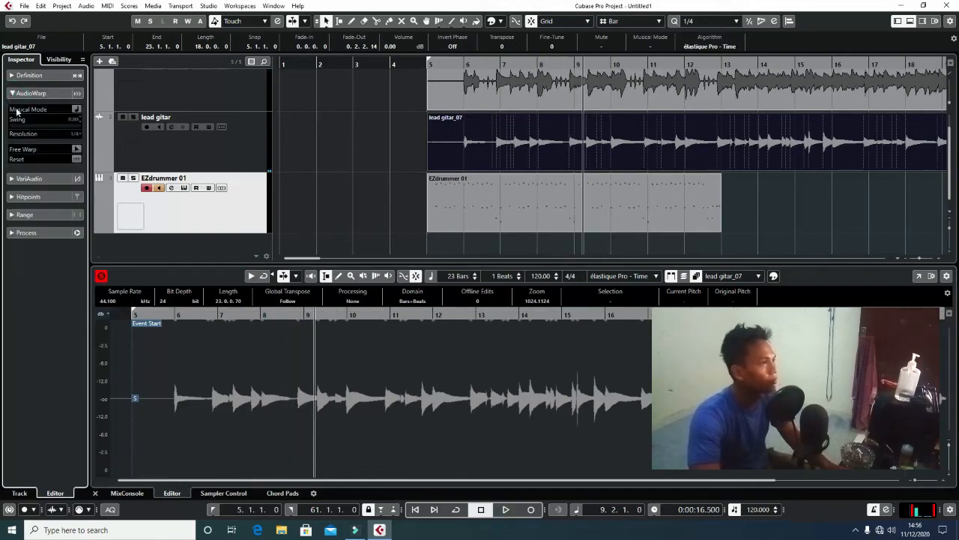
left_click(77, 150)
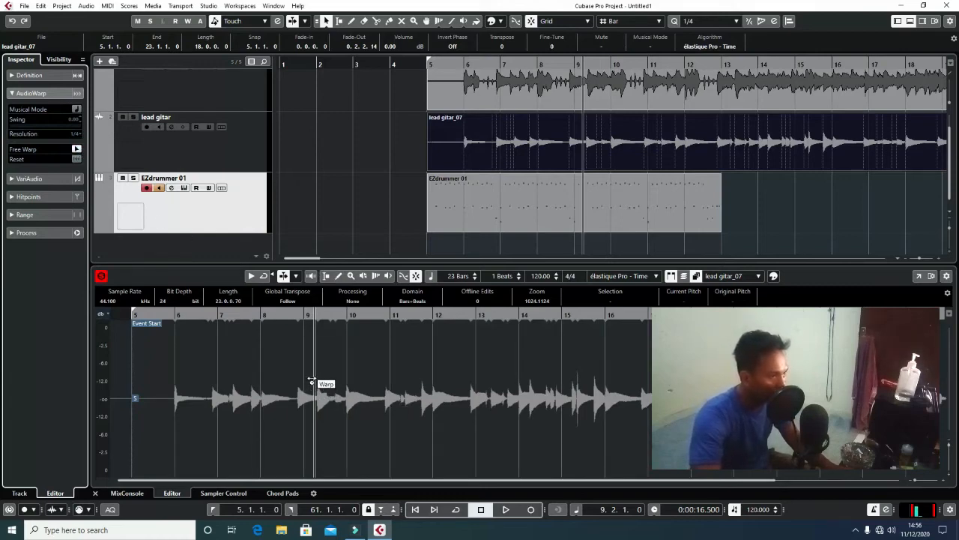
Step: Replay the lead guitar from bar 8 and add three warp markers on its notes around bar 9
left_click(283, 316)
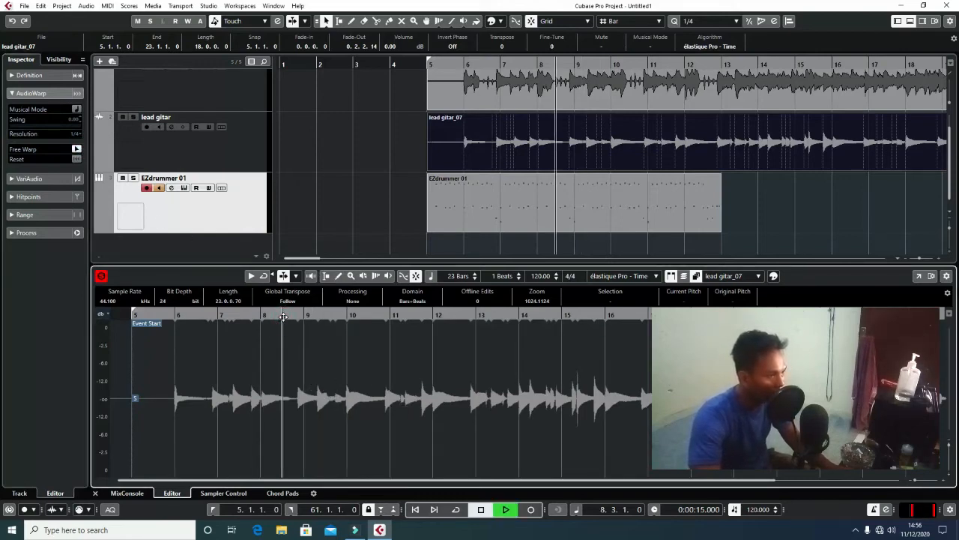
key("space")
left_click(299, 390)
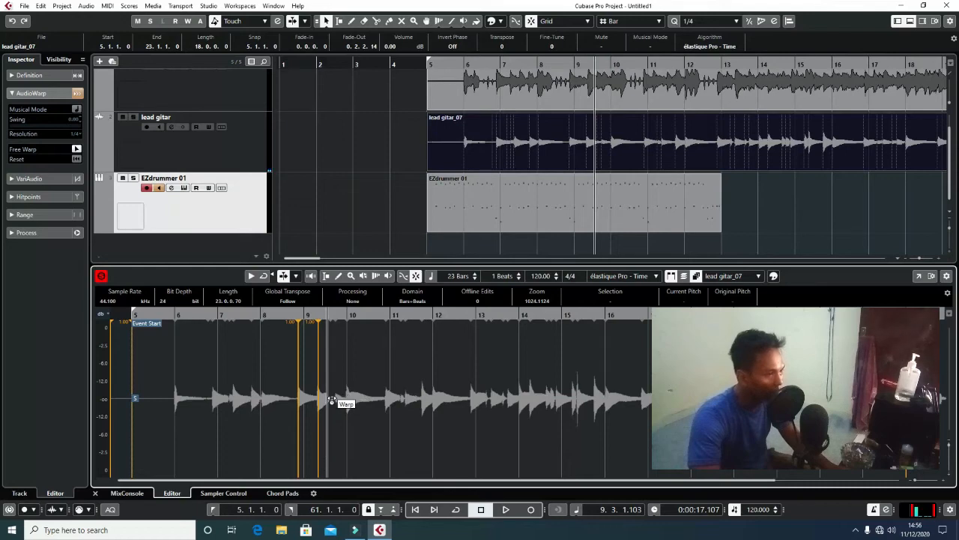
left_click(331, 399)
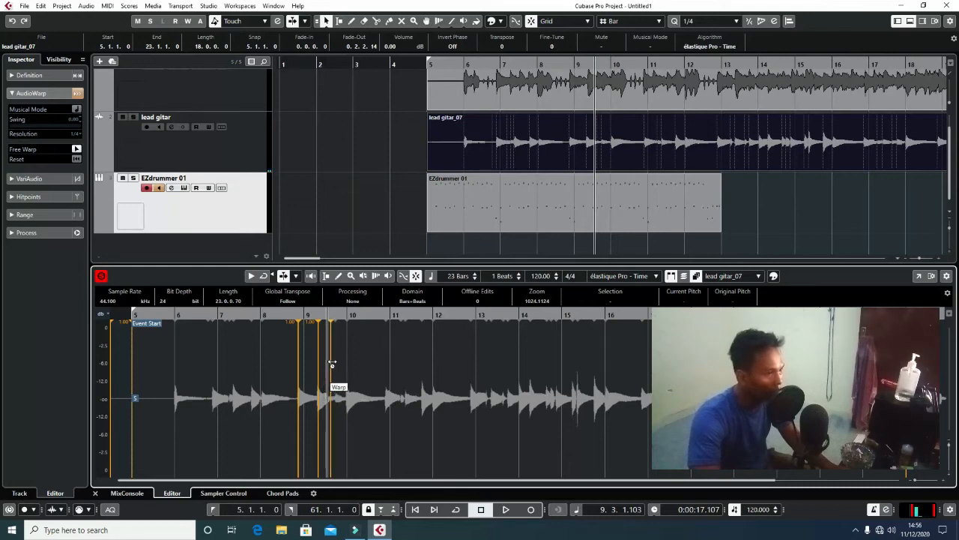
Step: Show the lead gitar_07 sample editor in a separate maximized window and reactivate Free Warp in its AudioWarp settings
left_click(921, 276)
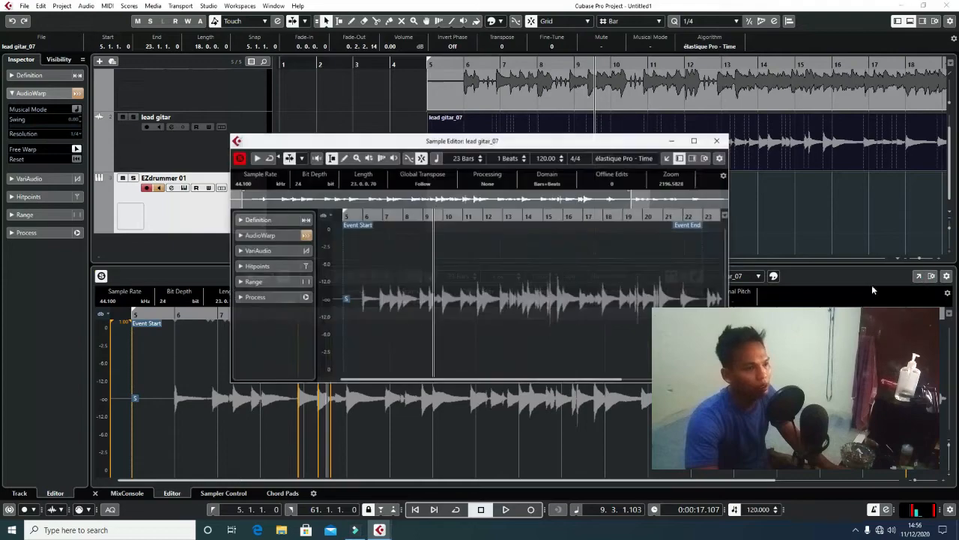
left_click(694, 141)
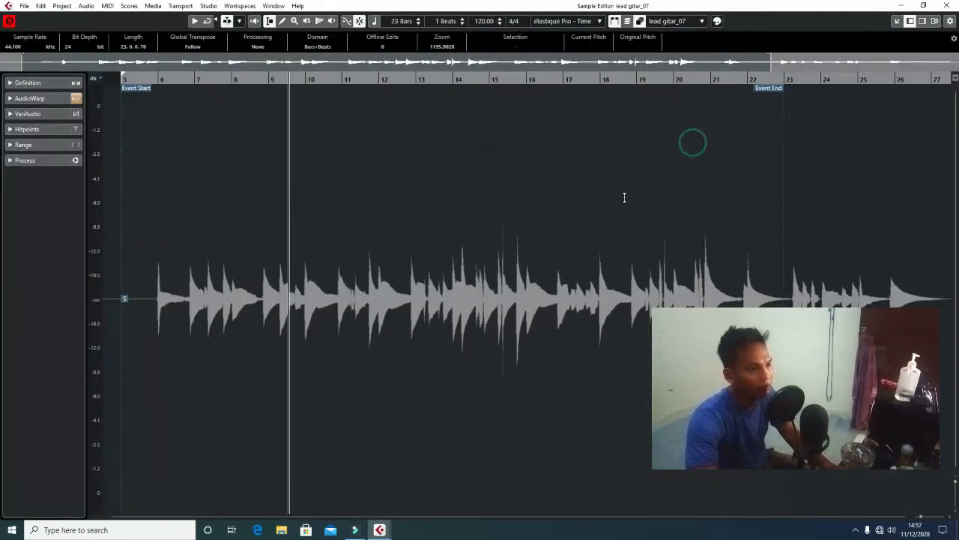
left_click(225, 78)
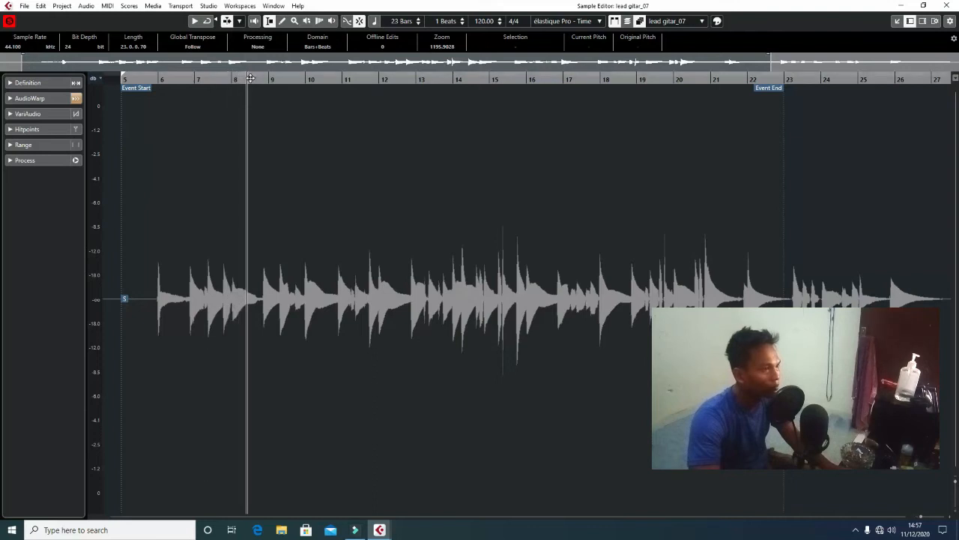
left_click(26, 99)
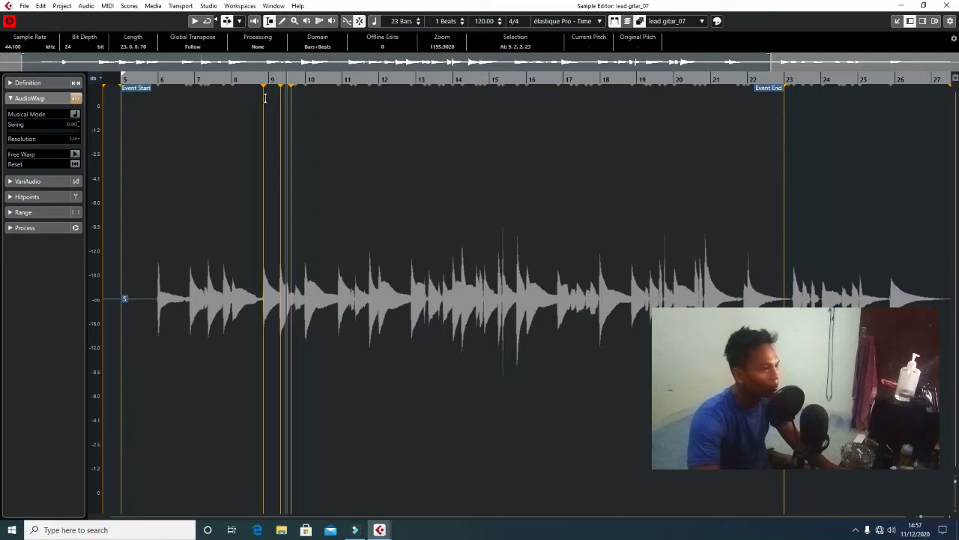
left_click_drag(280, 297, 284, 297)
left_click(277, 297)
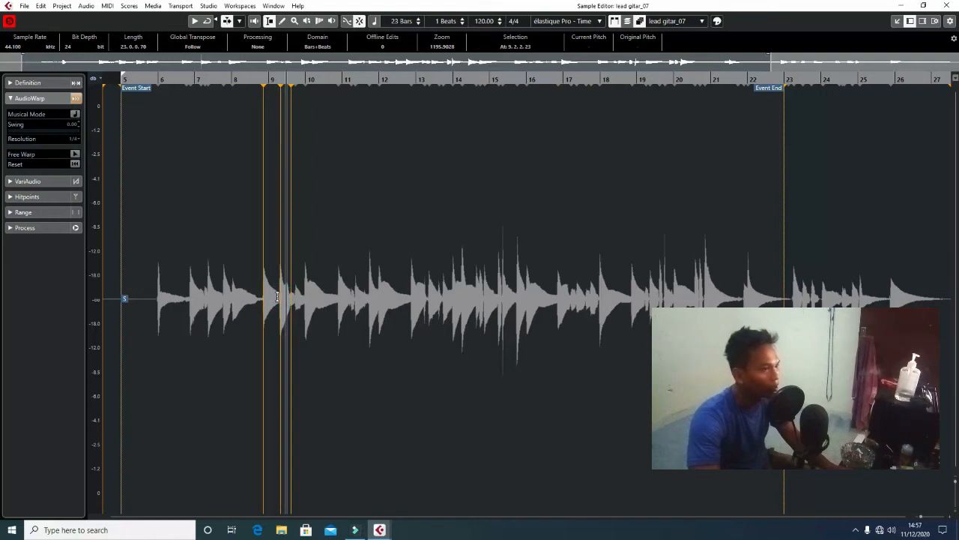
left_click(75, 154)
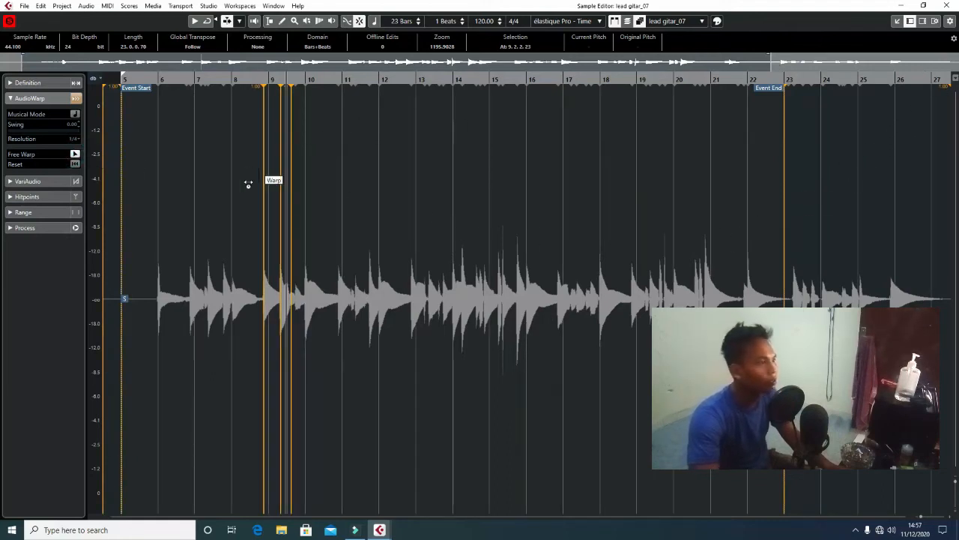
Step: Shift the middle warp marker in bar 9 of the lead guitar later to about 9.2.2.119 and play back the passage
left_click(952, 516)
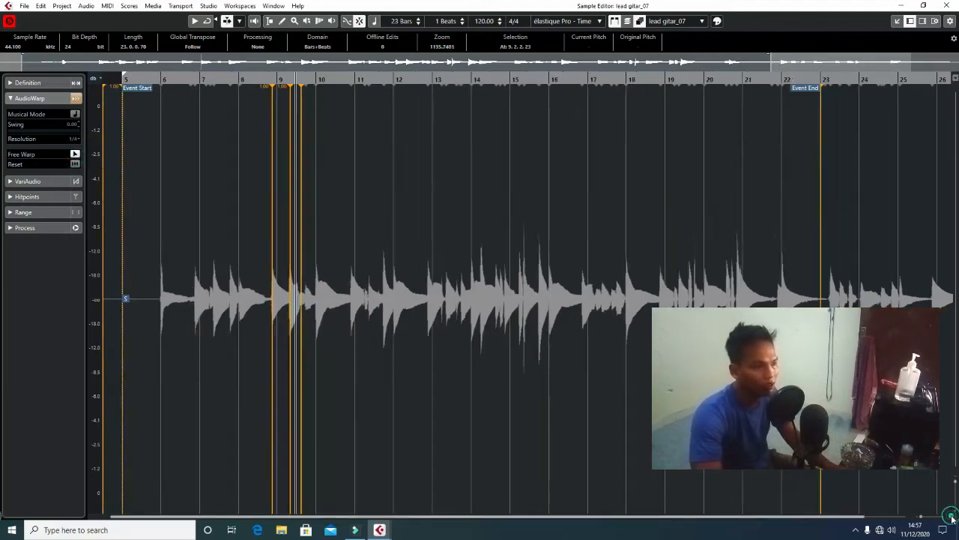
left_click(952, 516)
left_click(952, 517)
left_click(952, 516)
left_click(951, 517)
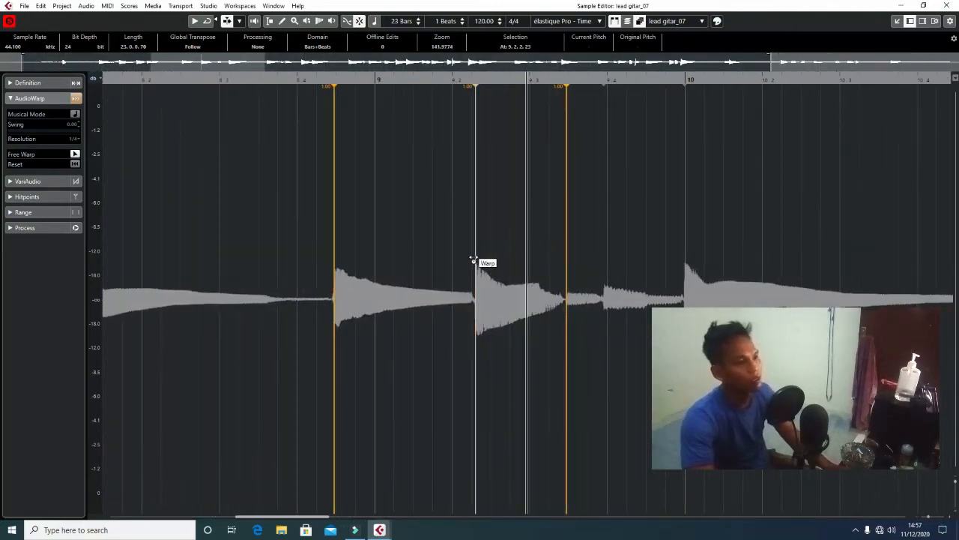
left_click_drag(474, 258, 491, 258)
left_click(213, 80)
key("space")
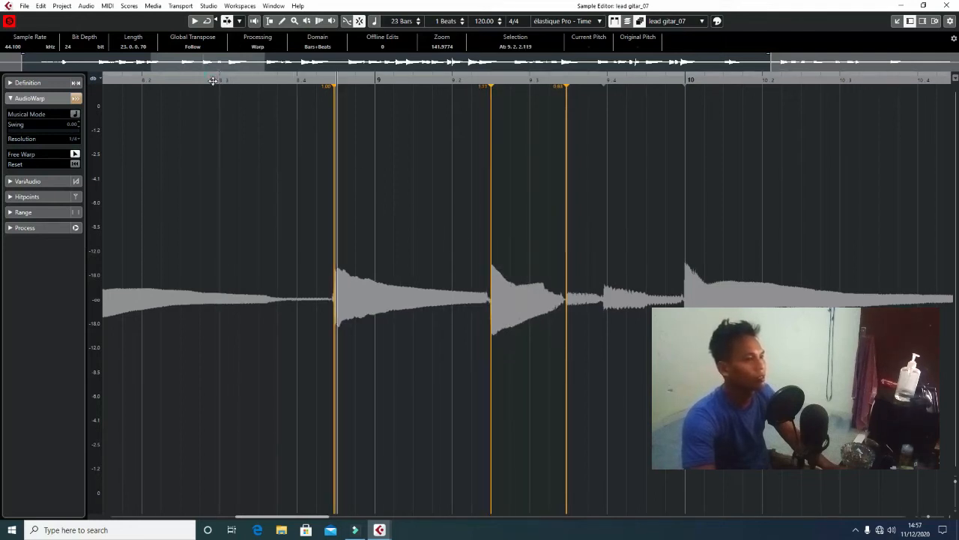
Step: Return the sample editor to the lower zone, hide that zone, and set the playback position to bar 5
left_click(898, 21)
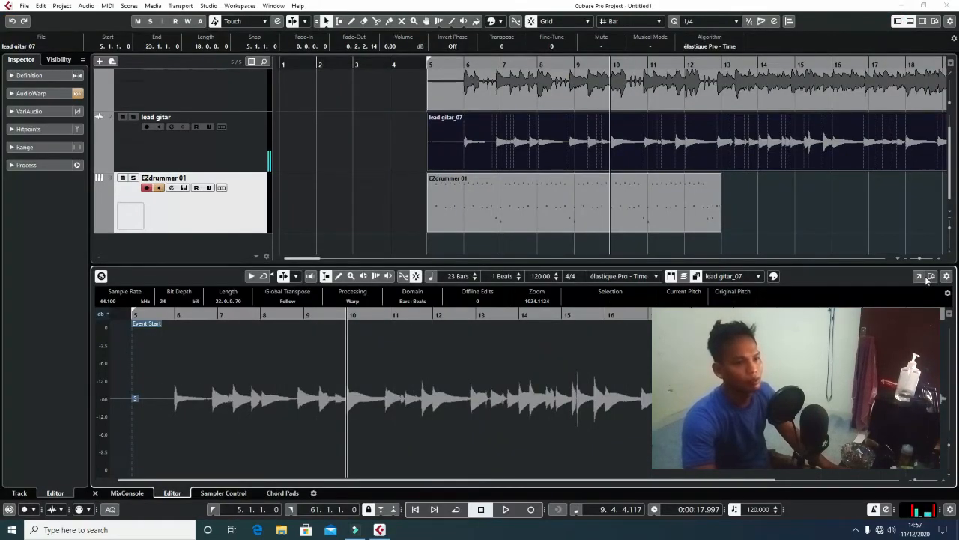
left_click(914, 21)
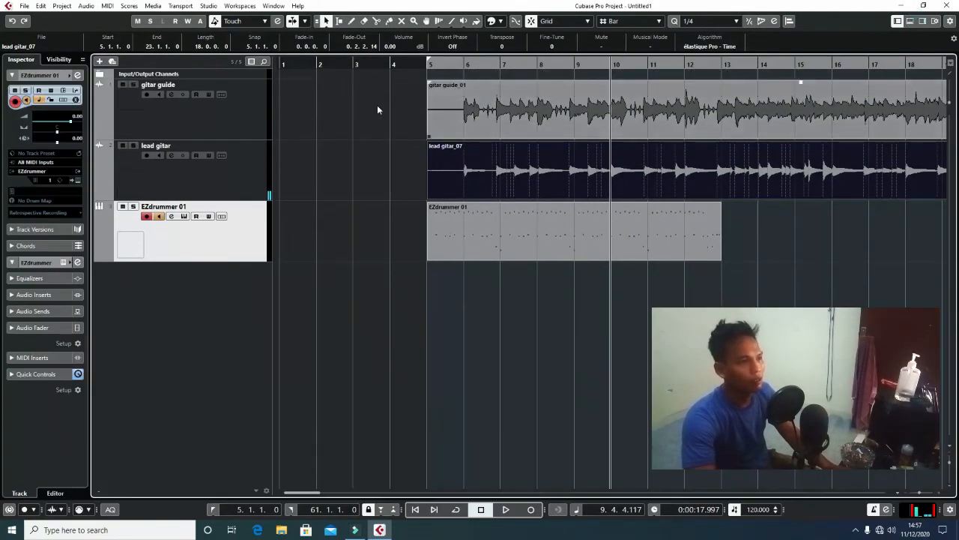
left_click(432, 62)
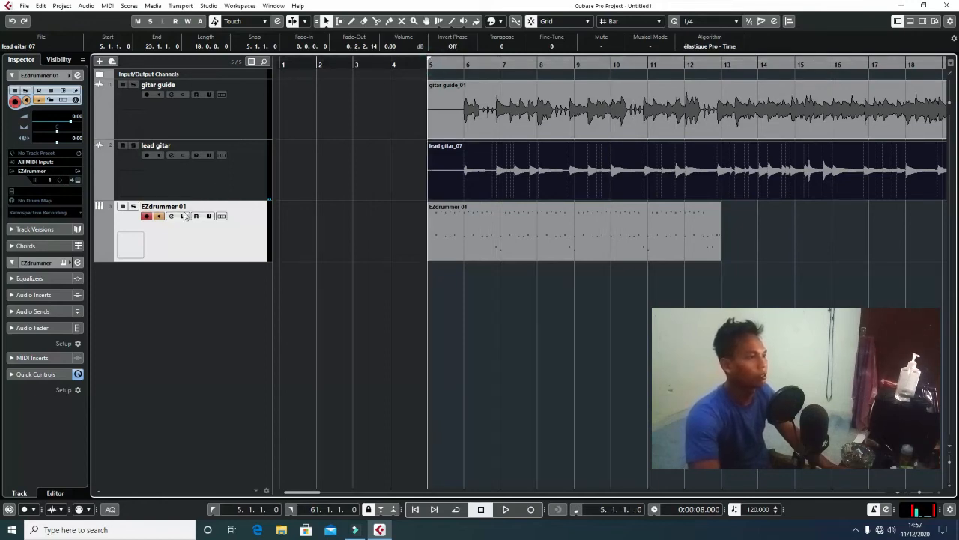
Step: Play back all tracks from bar 5 and again from bar 8 to check the guitar timing against the drums
key("space")
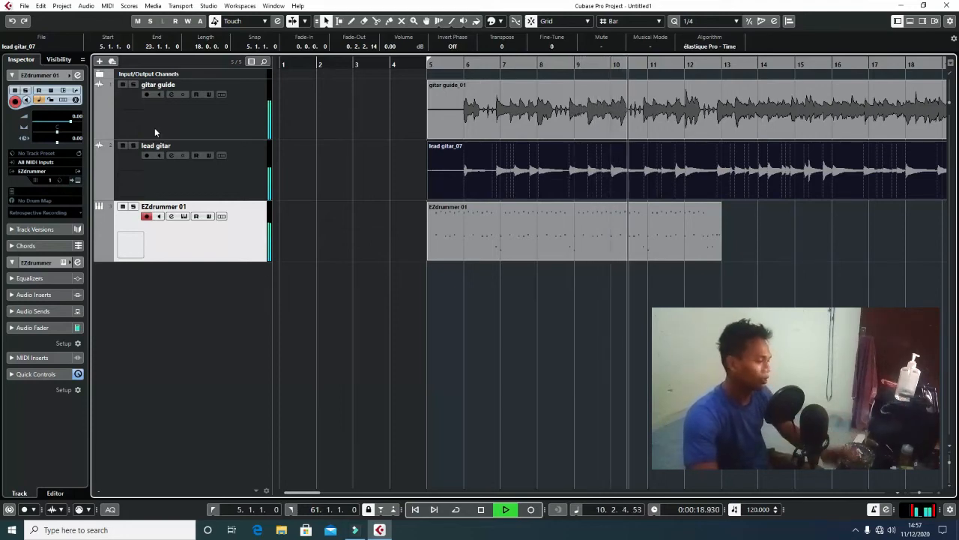
key("space")
left_click(552, 67)
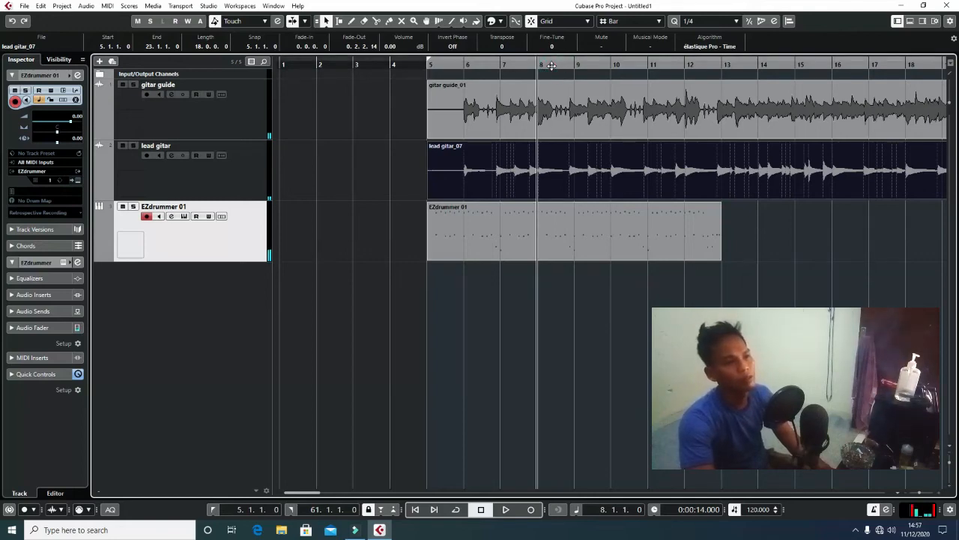
key("space")
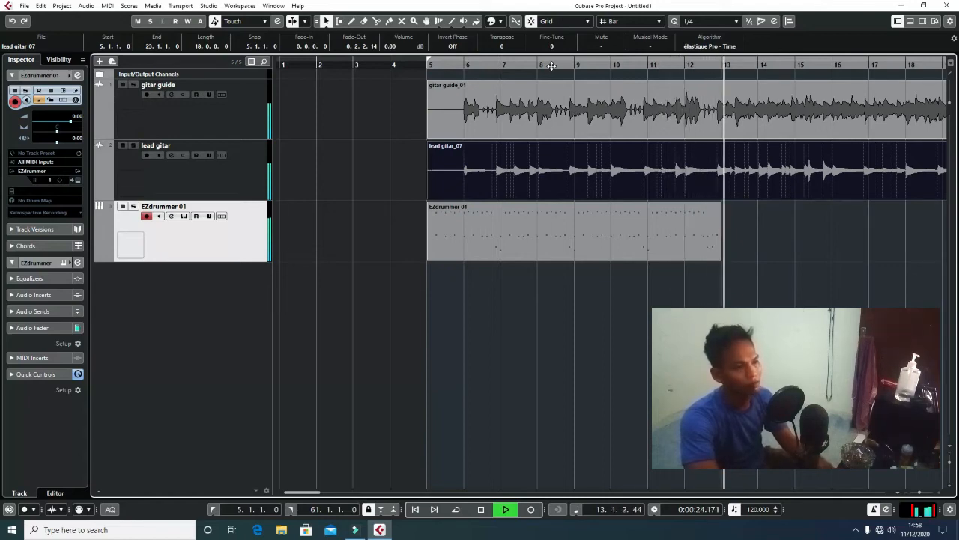
key("space")
Step: Open the EZdrummer 01 part for editing and assign the GM Map drum map to its track
left_click(571, 246)
left_click(571, 246)
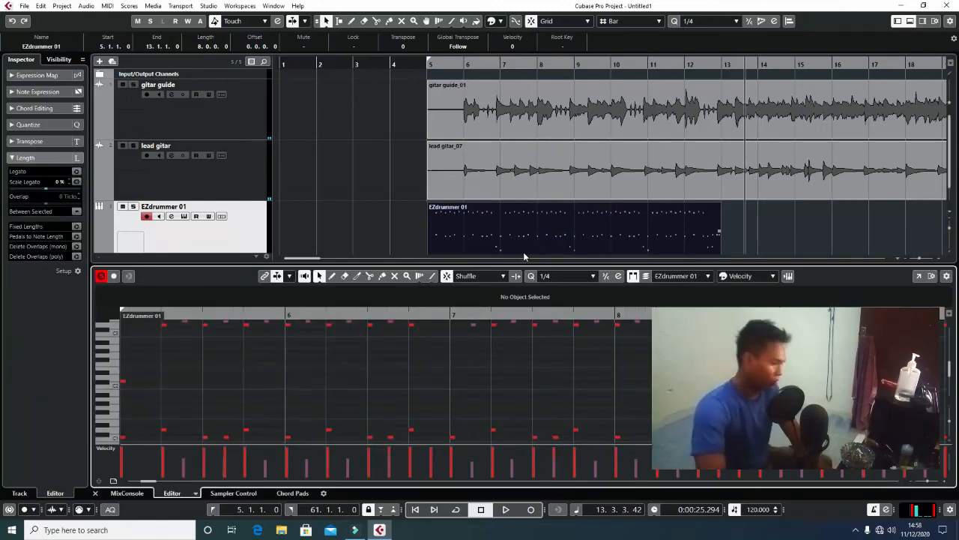
scroll(123, 210, "down", 1)
scroll(123, 210, "up", 1)
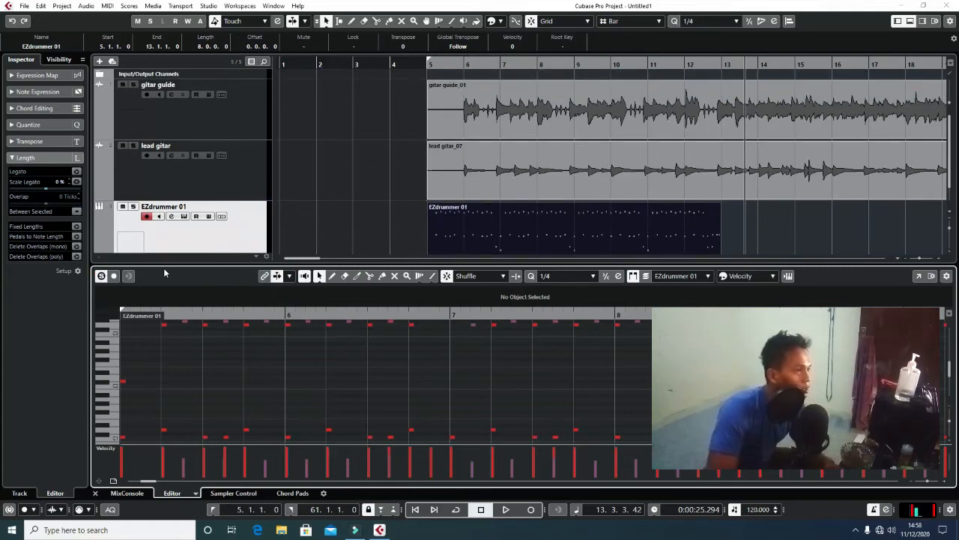
left_click(220, 237)
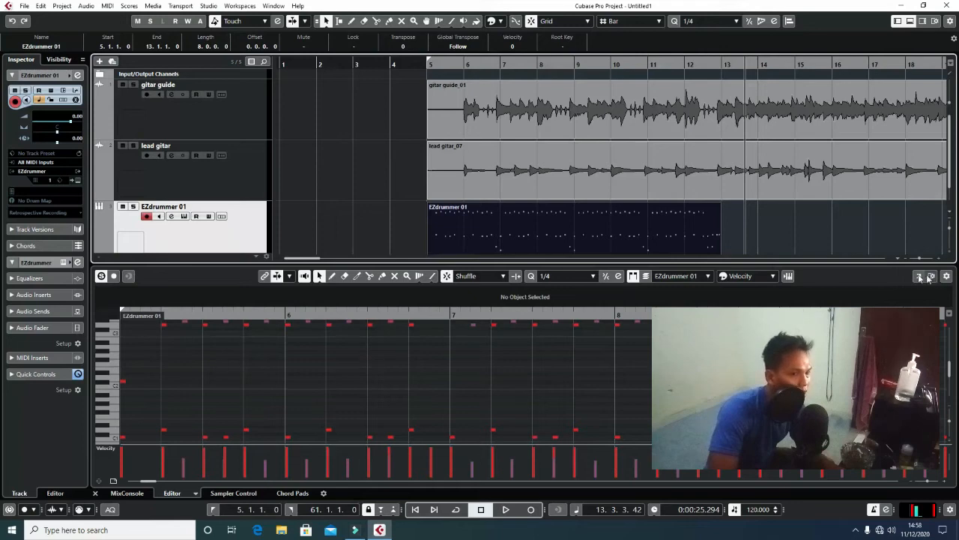
left_click(25, 201)
left_click(45, 224)
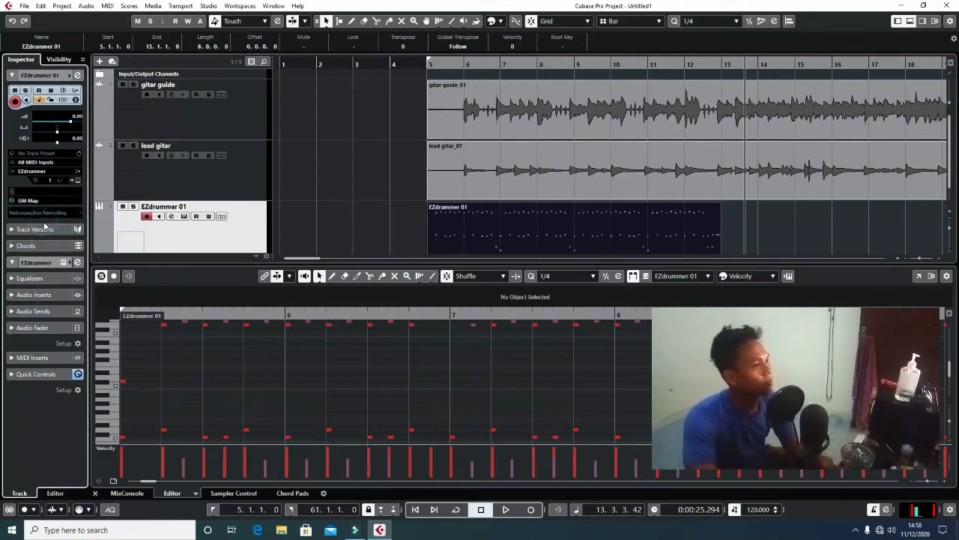
left_click(251, 376)
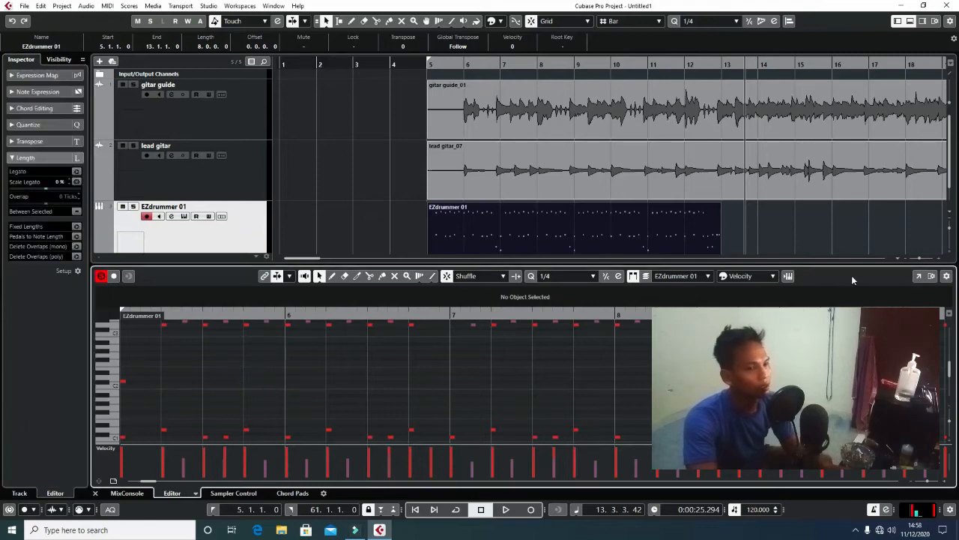
left_click(919, 275)
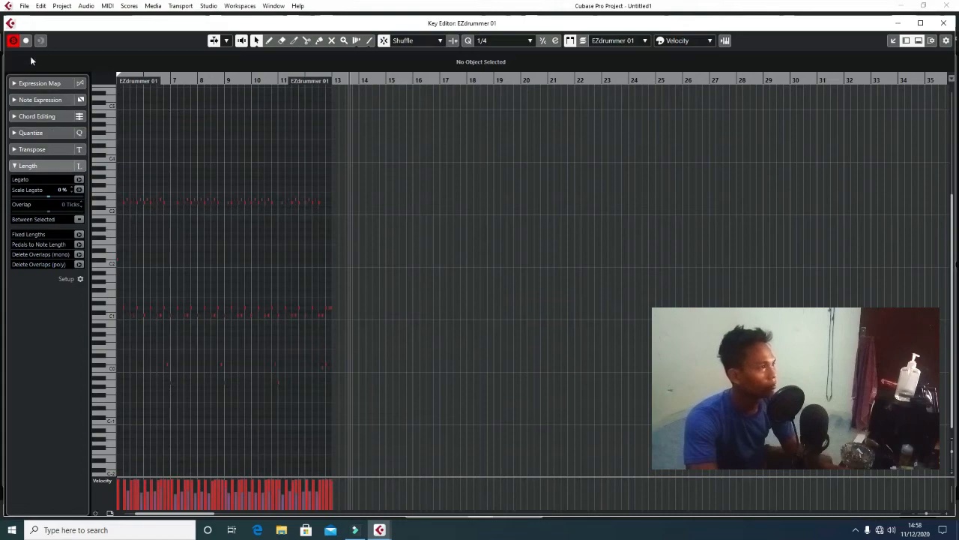
left_click(948, 24)
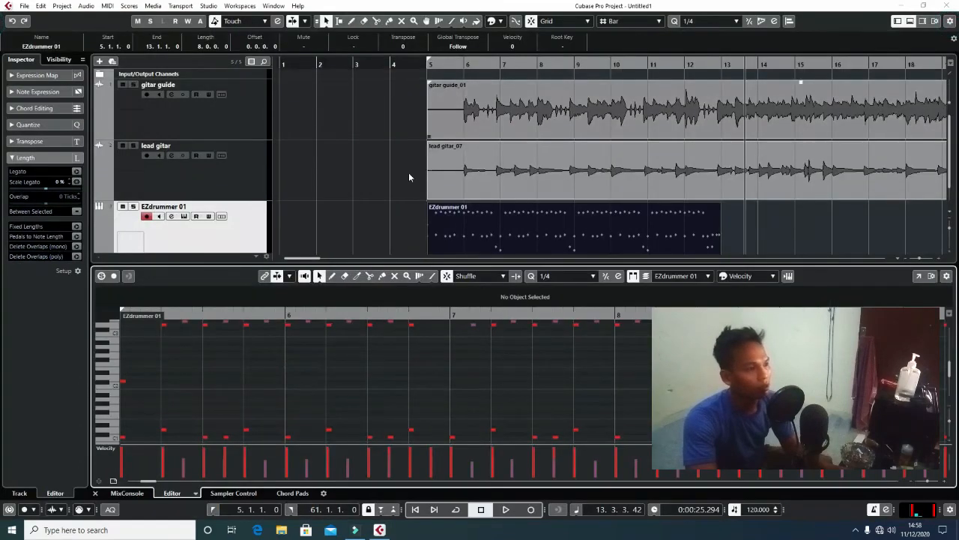
Step: Reopen the EZdrummer 01 part in the Drum Editor and show it in a separate window from the Bass Drum row down
left_click(126, 494)
double_click(499, 233)
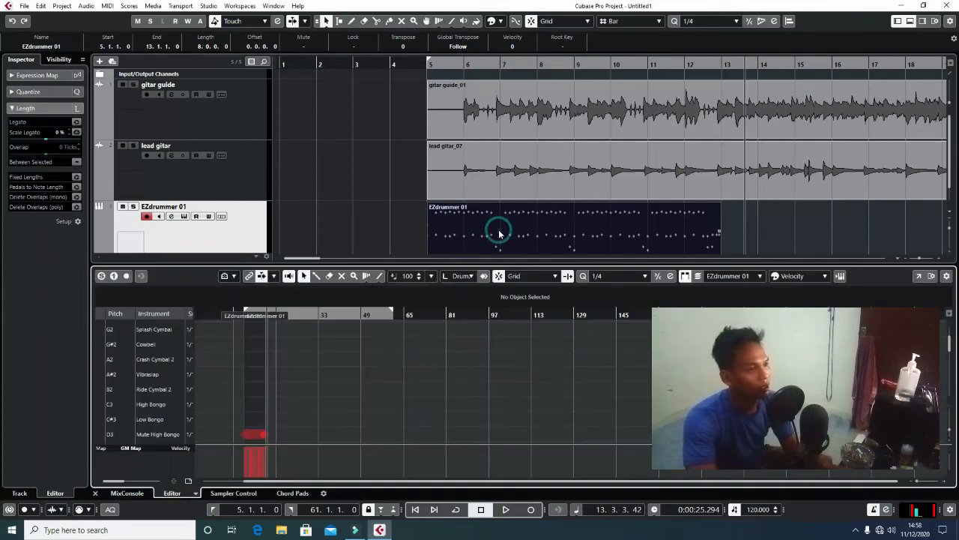
left_click(917, 277)
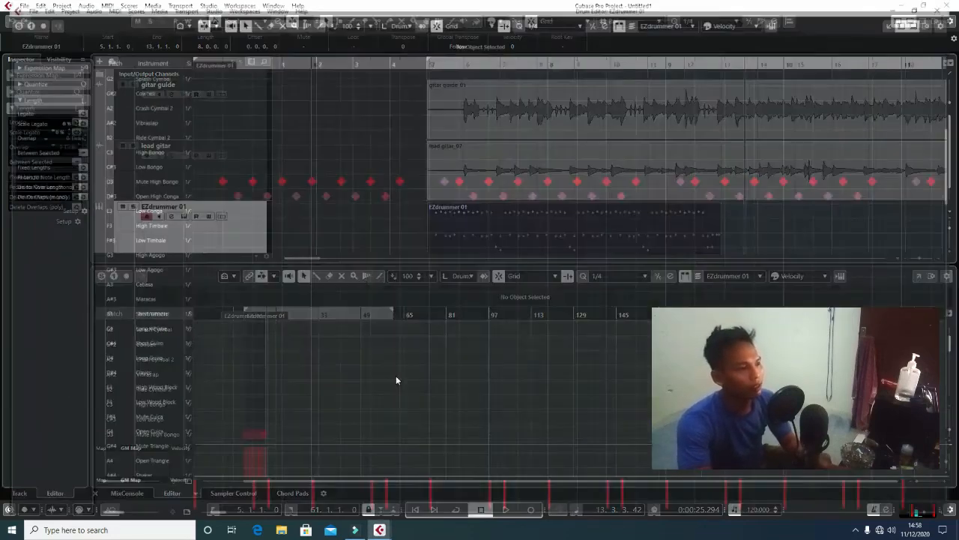
scroll(105, 188, "up", 3)
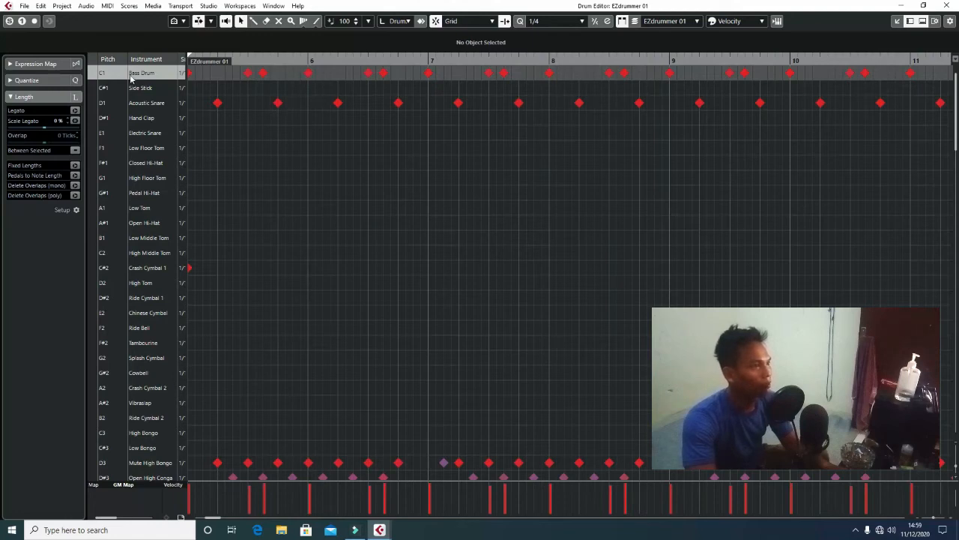
Step: Fit the start of the drum part in the Drum Editor and play back its groove from bar 4
left_click(242, 62)
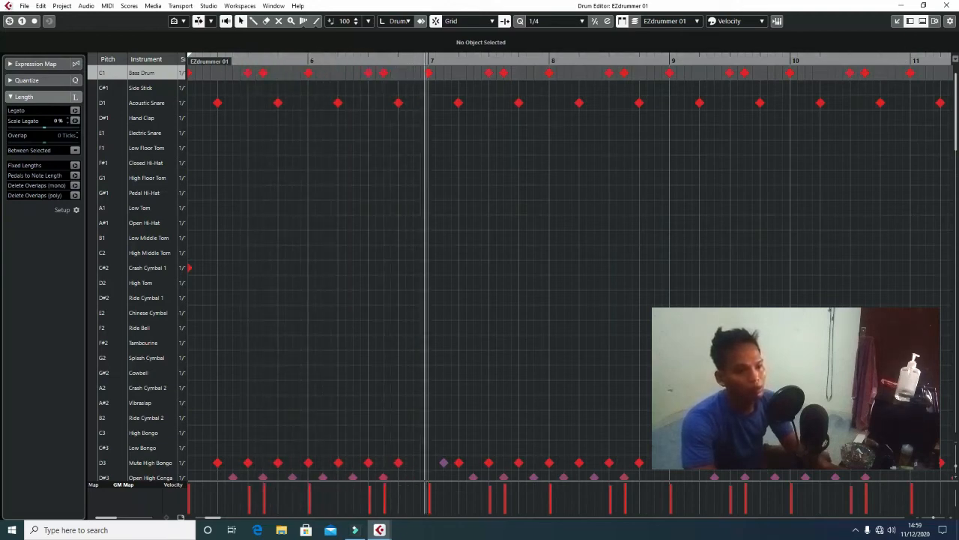
left_click_drag(932, 518, 930, 518)
left_click(383, 59)
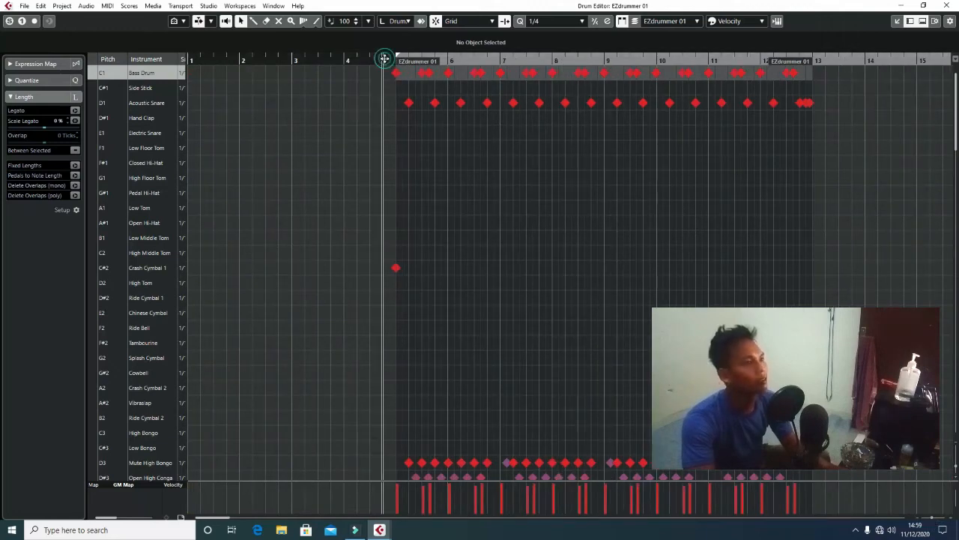
left_click(931, 518)
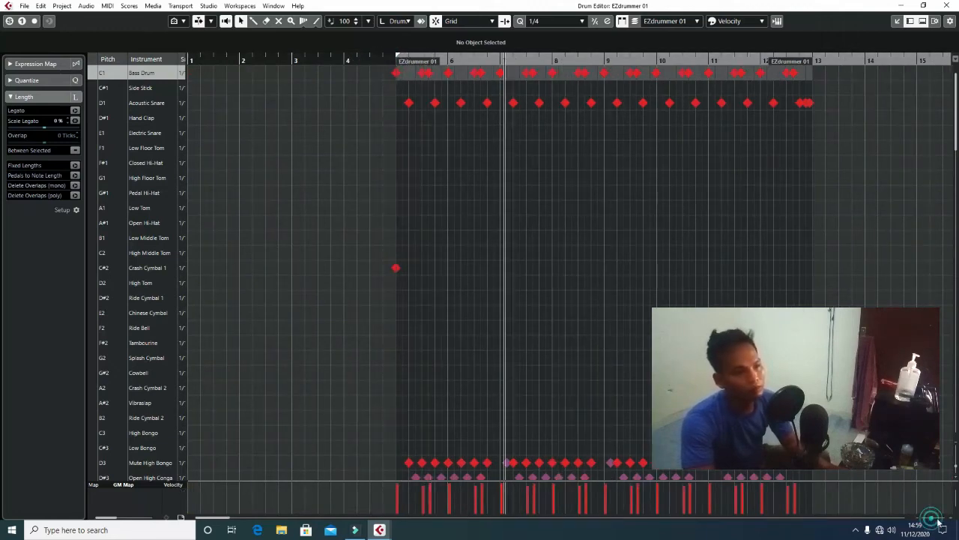
left_click_drag(937, 519, 933, 518)
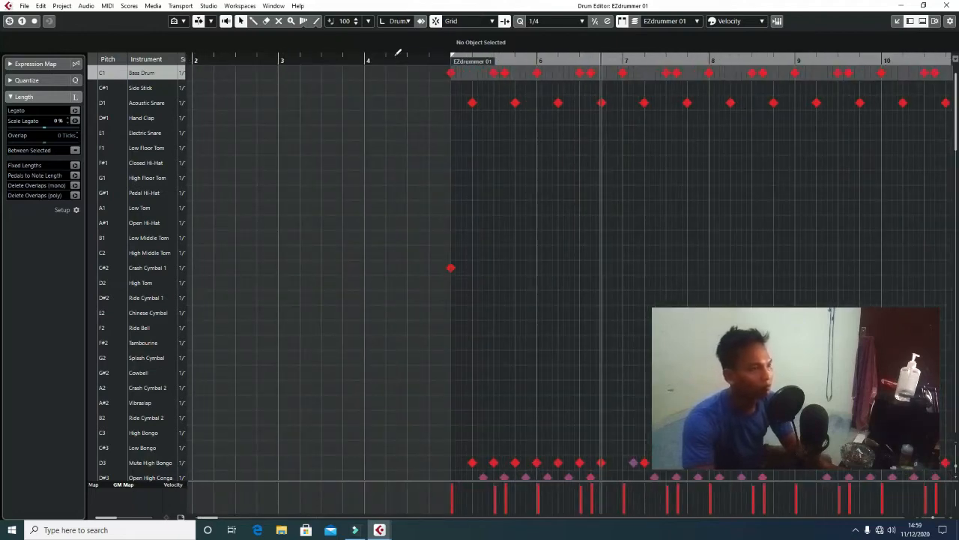
left_click(394, 57)
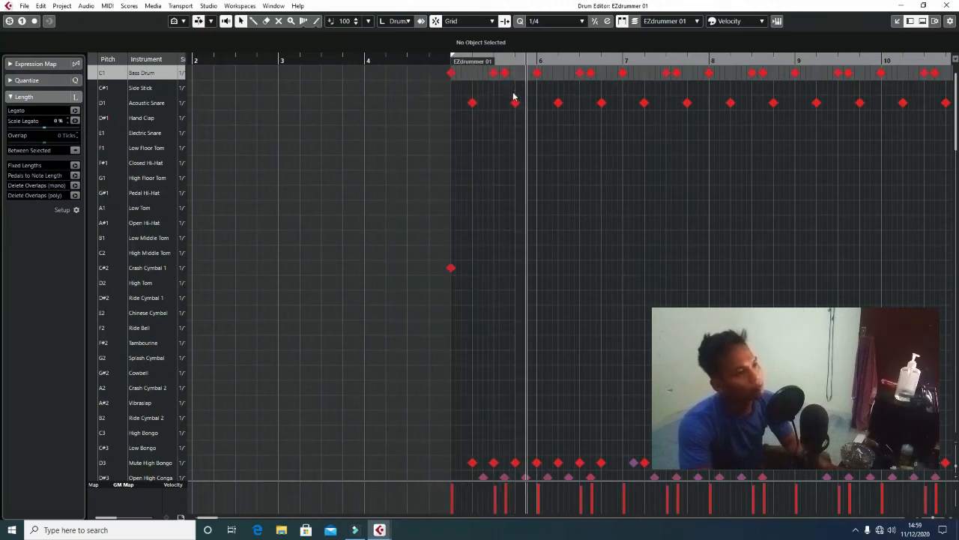
Step: Delete the Bass Drum note at the start of bar 5 and move the first Acoustic Snare note there
left_click(451, 72)
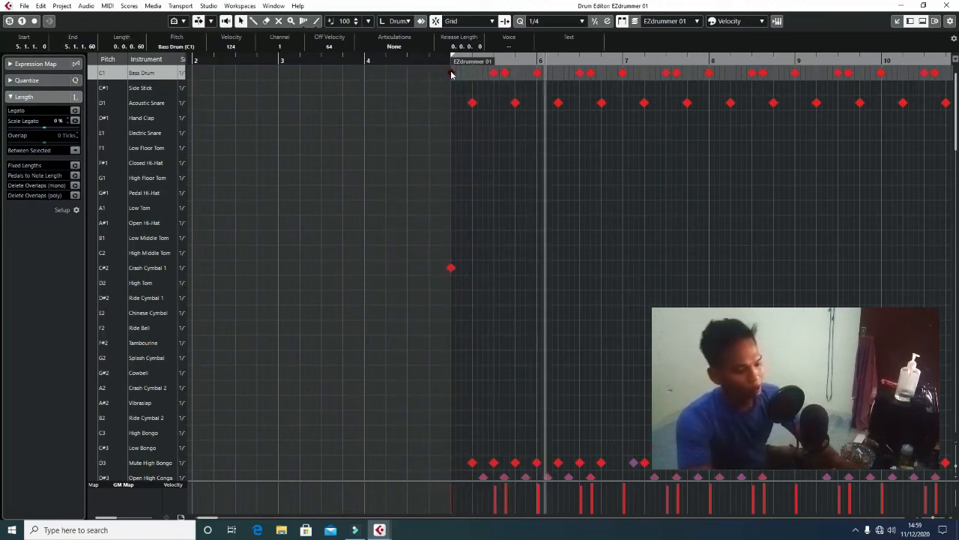
key("Right")
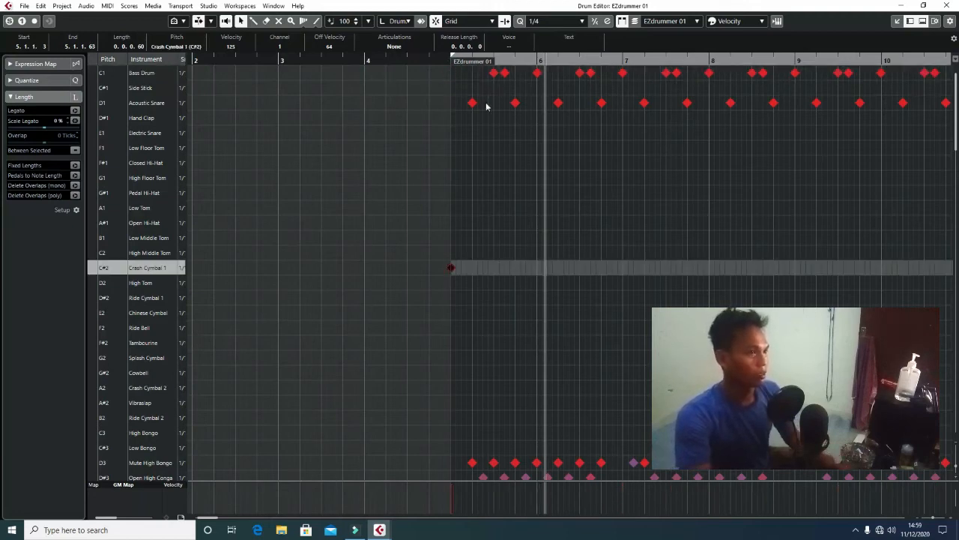
left_click_drag(472, 104, 451, 105)
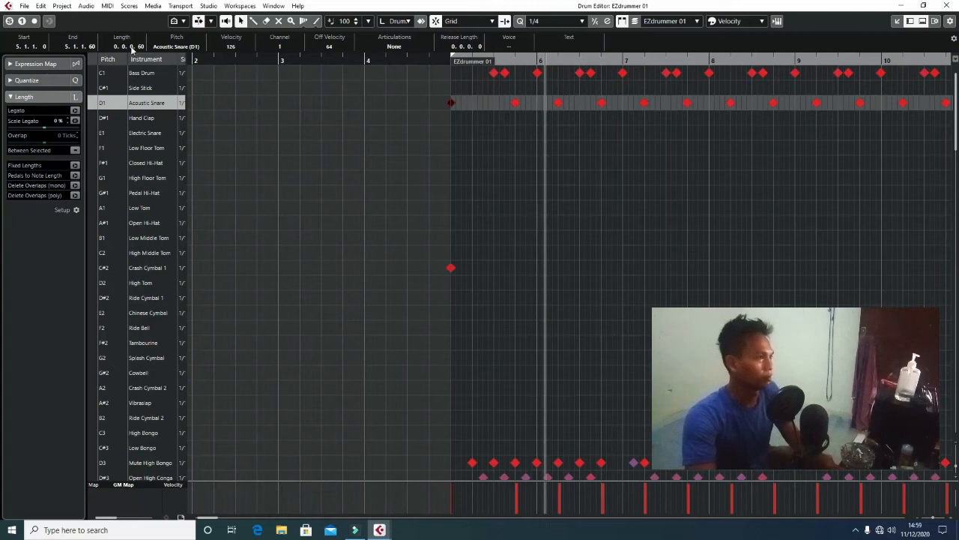
Step: Shift the bar 5 Bass Drum hit from beat 3 to beat 2 and draw Acoustic Snare notes at 5.3, 5.4.2, 5.4.3 and 5.4.4
left_click(477, 75)
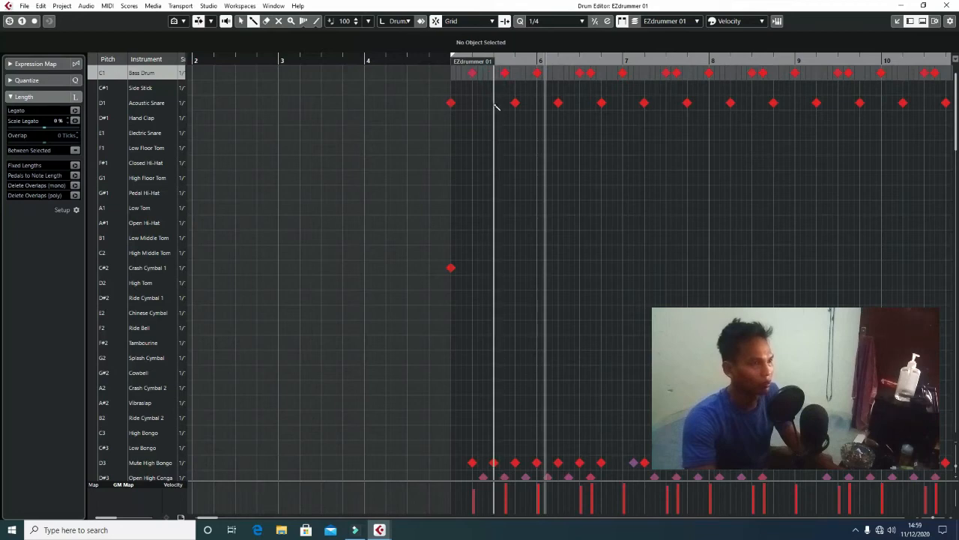
left_click(494, 102)
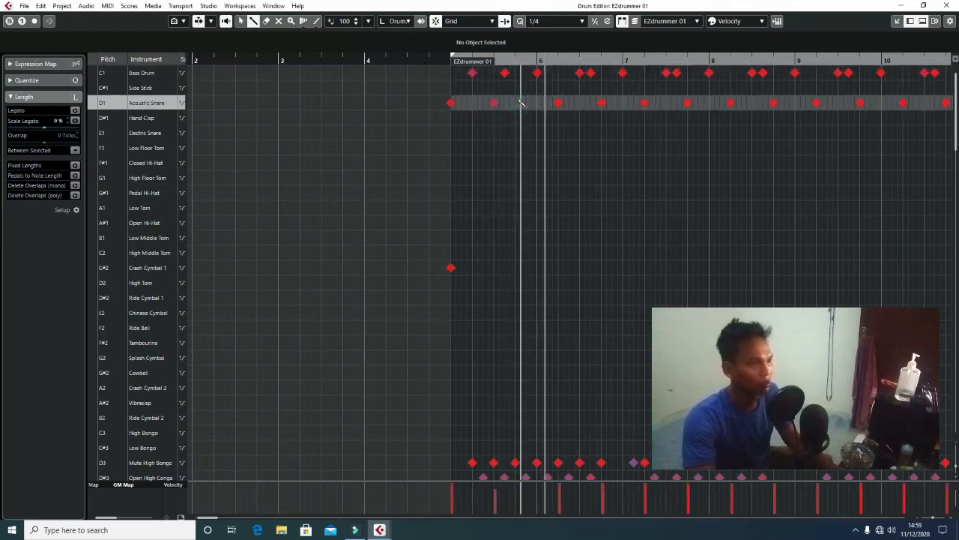
left_click(521, 103)
left_click(521, 103)
left_click_drag(518, 102, 531, 103)
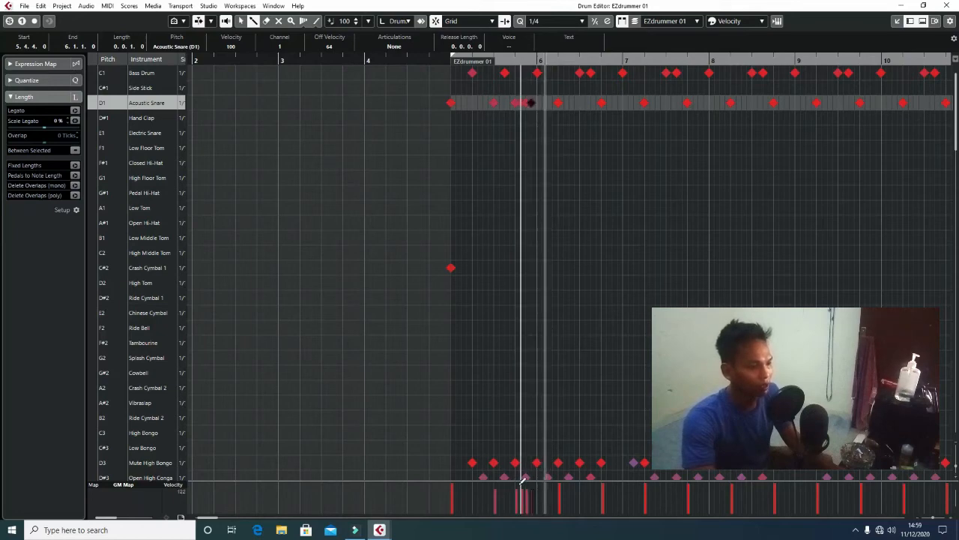
Step: Raise the new snare notes' velocities and set the Bass Drum note at 5.2 to velocity 127, playing back from just before bar 5
left_click_drag(519, 484, 511, 482)
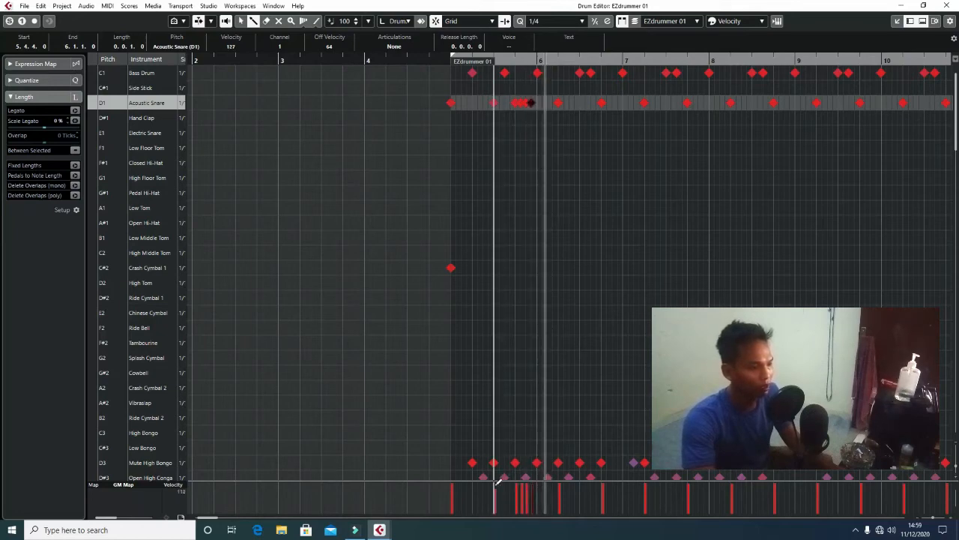
left_click(472, 73)
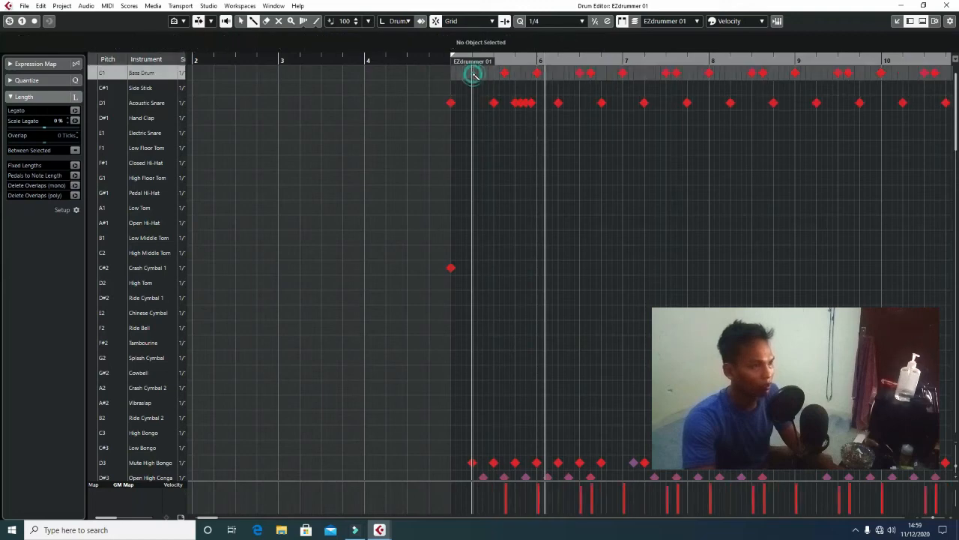
left_click_drag(485, 491, 486, 431)
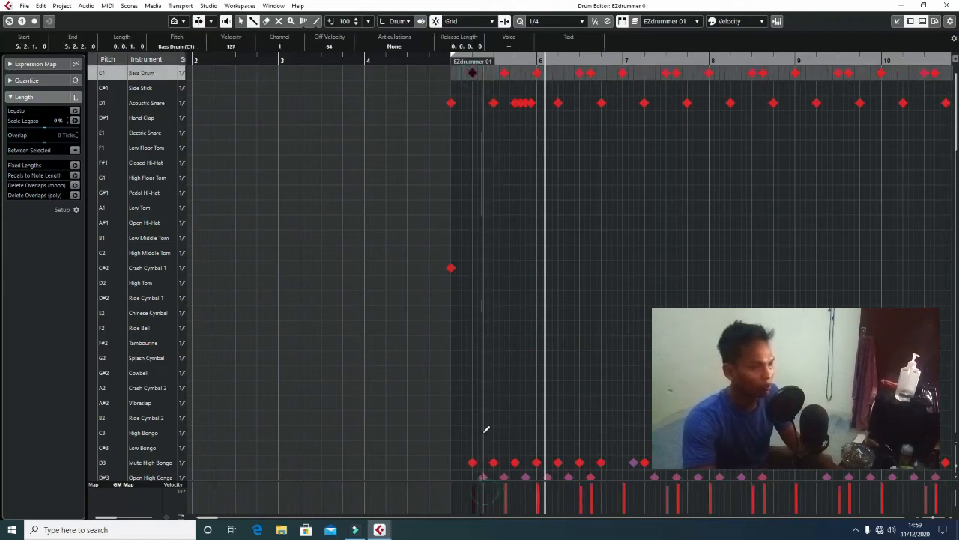
left_click(437, 60)
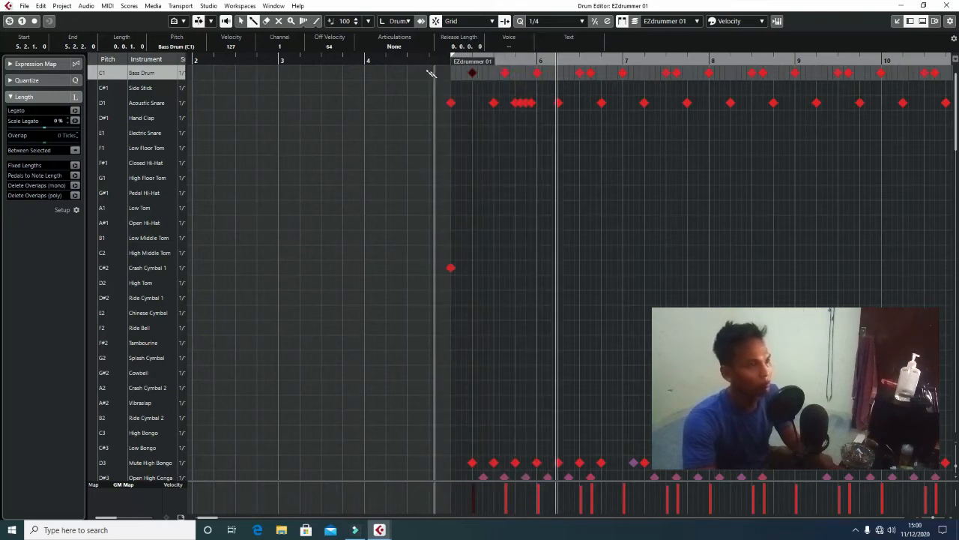
left_click(403, 59)
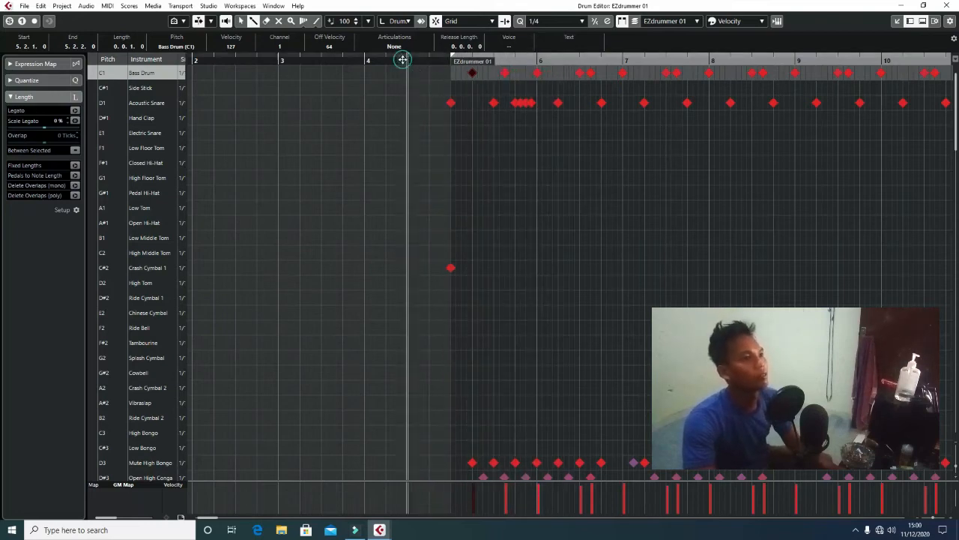
Step: Replace the Bass Drum note at 5.2 with one at 5.1.3, and add an Acoustic Snare note at 5.2 with velocity 127
left_click(472, 72)
left_click(464, 73)
left_click(472, 103)
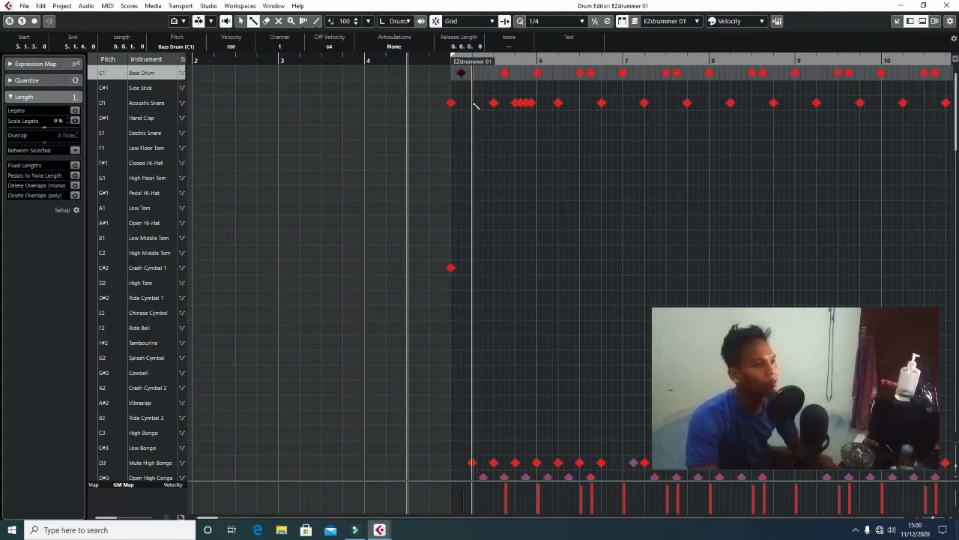
left_click(478, 486)
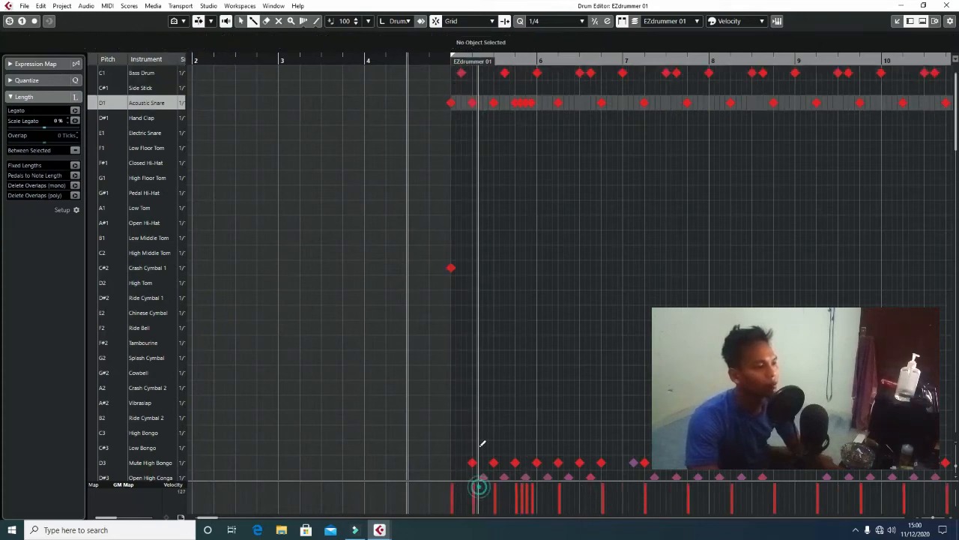
Step: Set the Bass Drum note at 5.1.3 to velocity 127 and play back the fill from just before bar 5
left_click(444, 54)
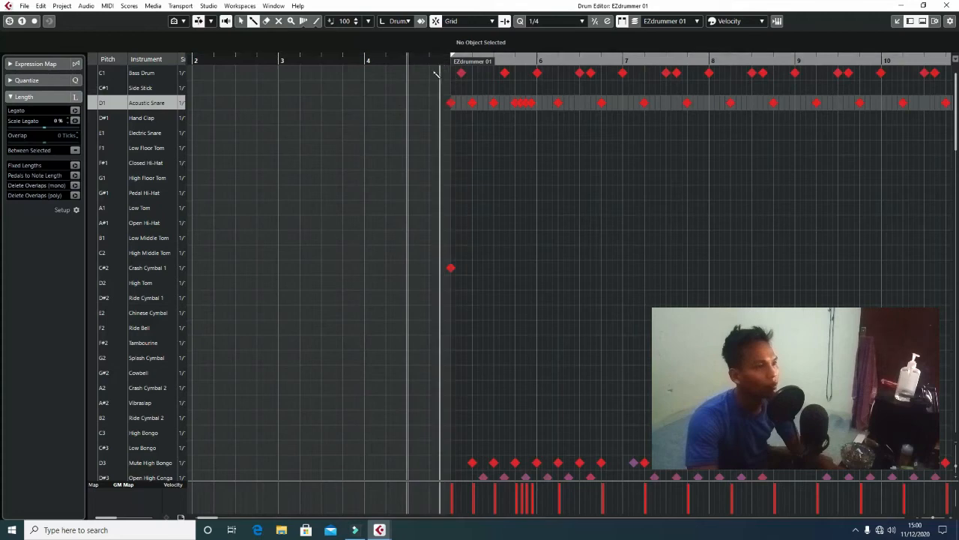
double_click(135, 73)
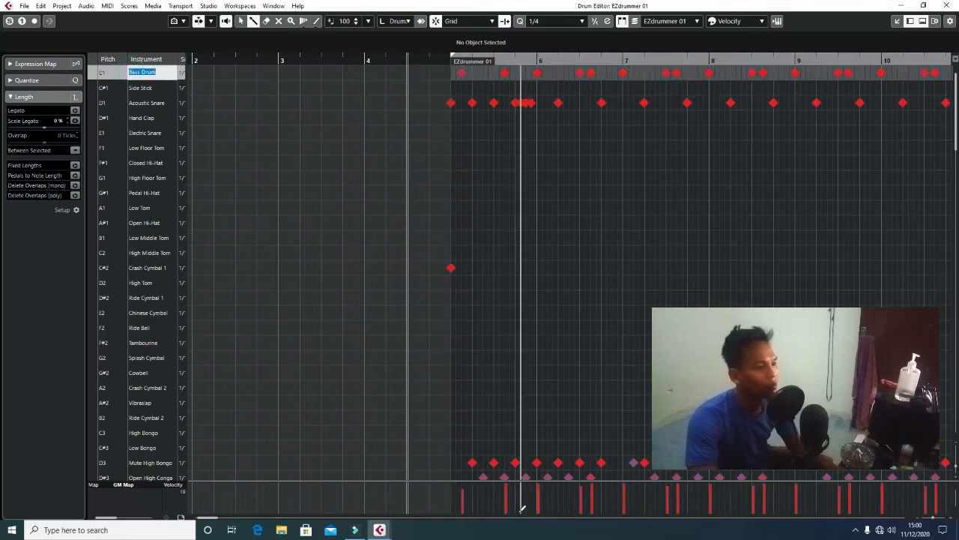
left_click(463, 491)
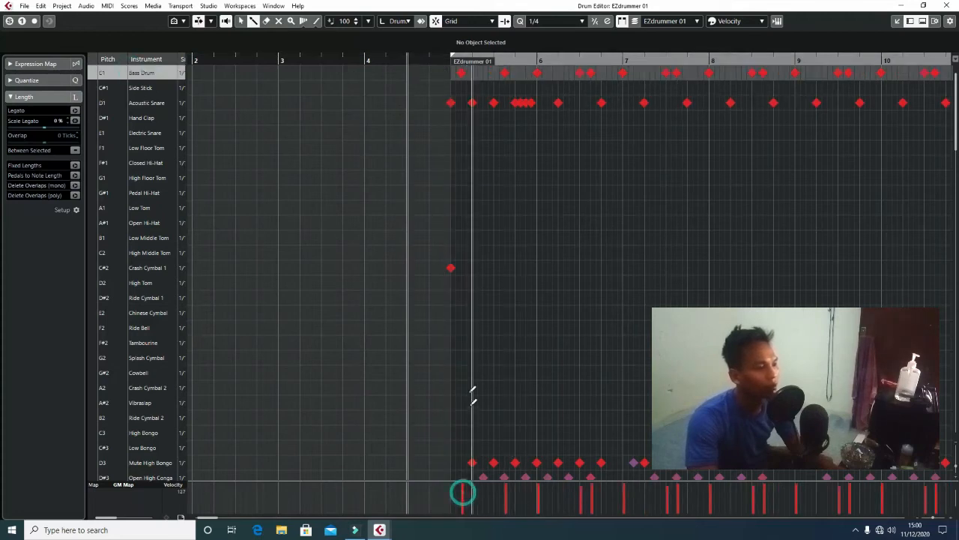
left_click(432, 60)
key("space")
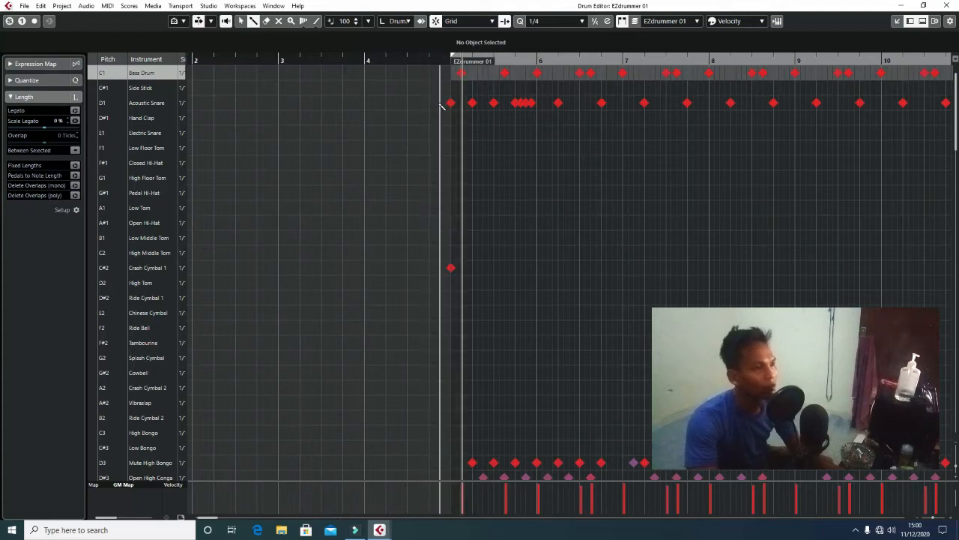
Step: Add a Bass Drum note at 5.2.3 with velocity 127 and play back the fill from just before bar 5
left_click(483, 75)
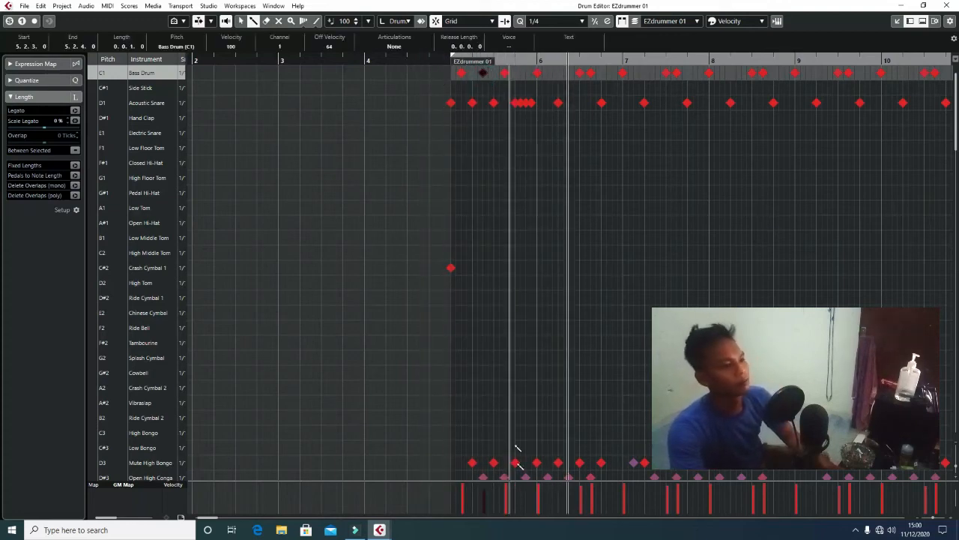
left_click_drag(490, 487, 492, 417)
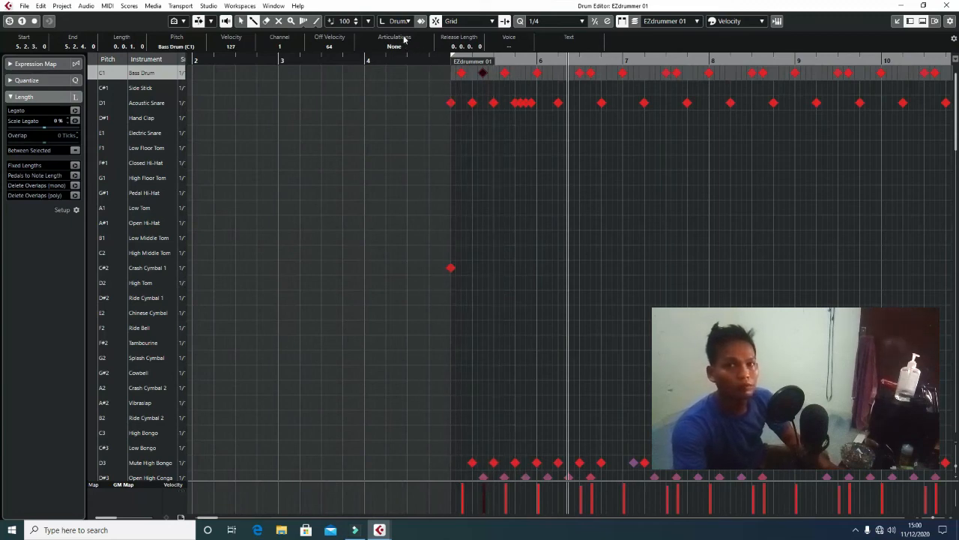
left_click(432, 59)
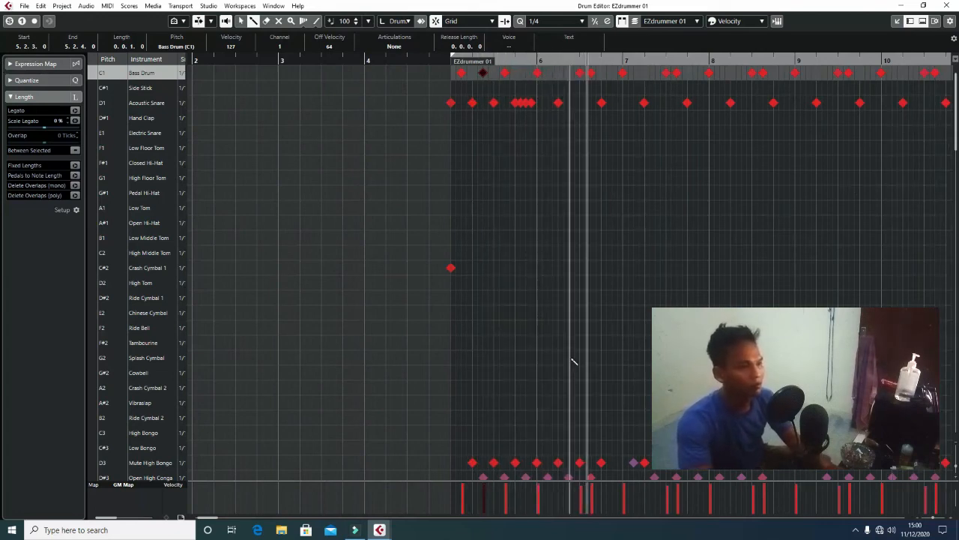
Step: Replace the Mute High Bongo note at bar 6 with a Crash Cymbal 1 note, raise its velocity, and play back from bar 5
scroll(572, 367, "down", 3)
left_click(536, 380)
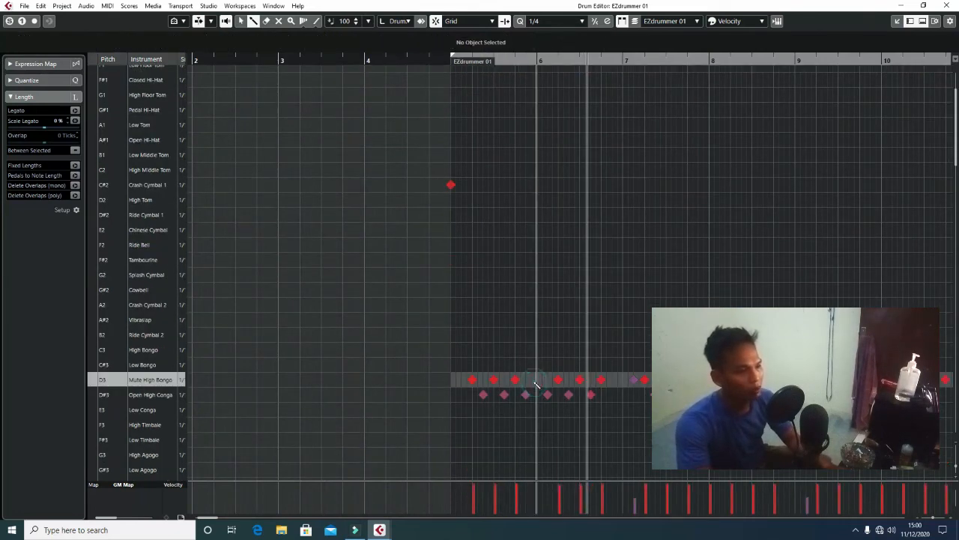
left_click(537, 184)
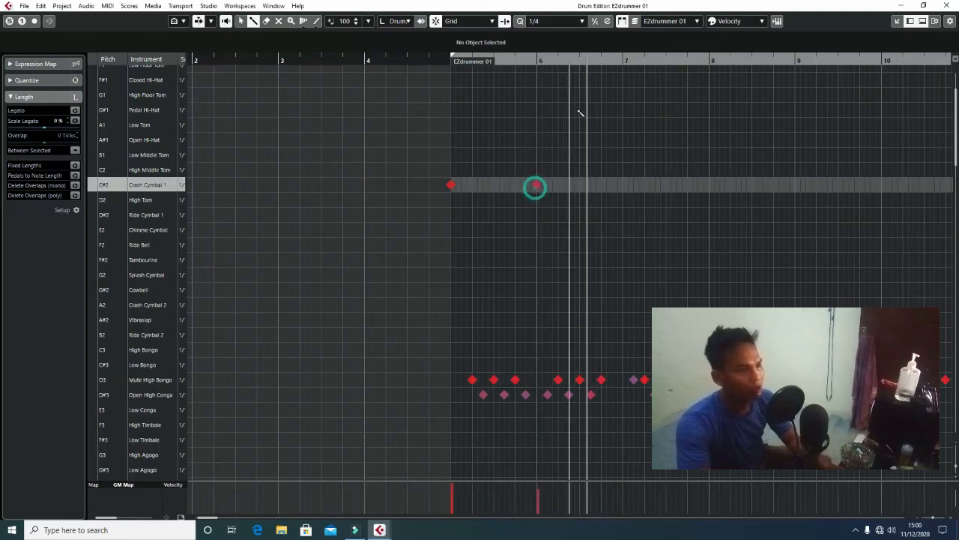
scroll(750, 142, "up", 3)
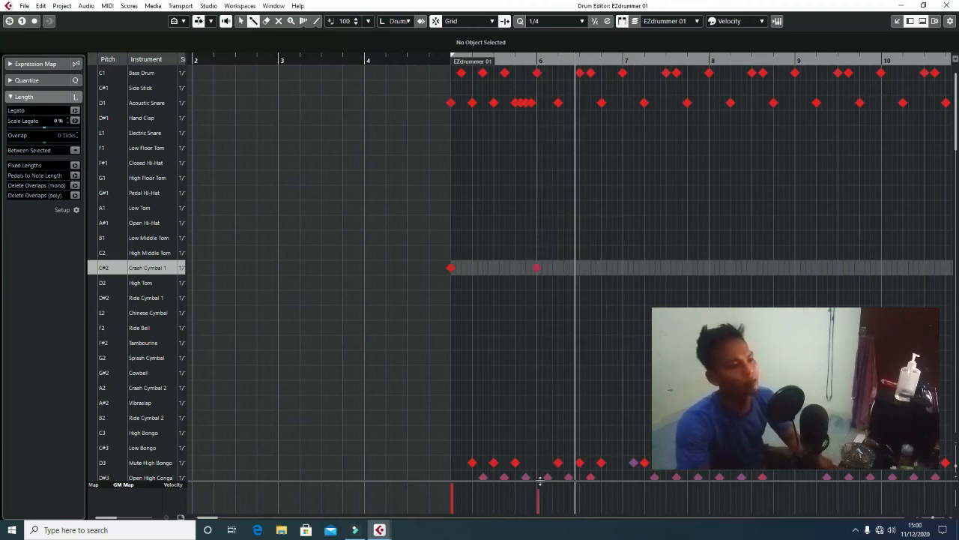
left_click(443, 61)
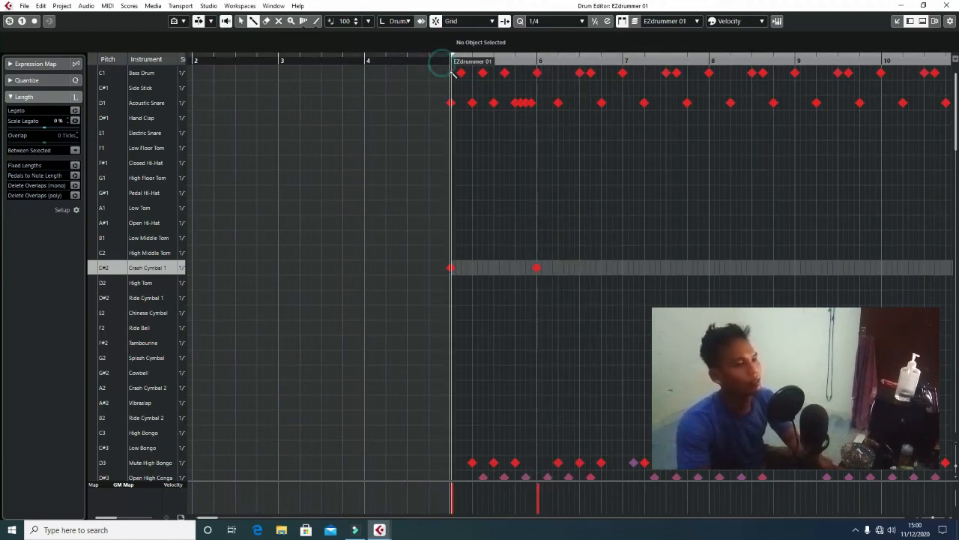
Step: Return to the project window, stop playback, and duplicate the EZdrummer 01 part so the copy starts at bar 13
left_click(895, 21)
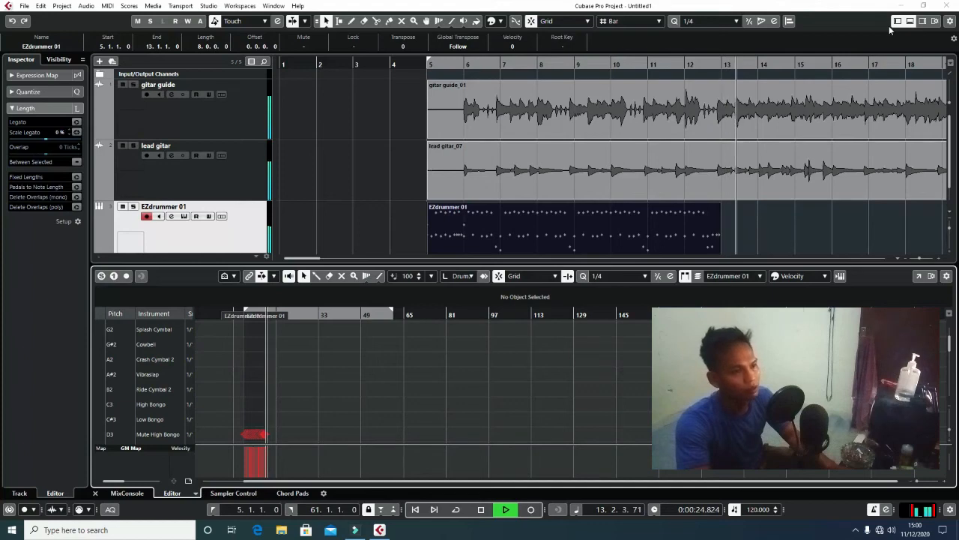
key("space")
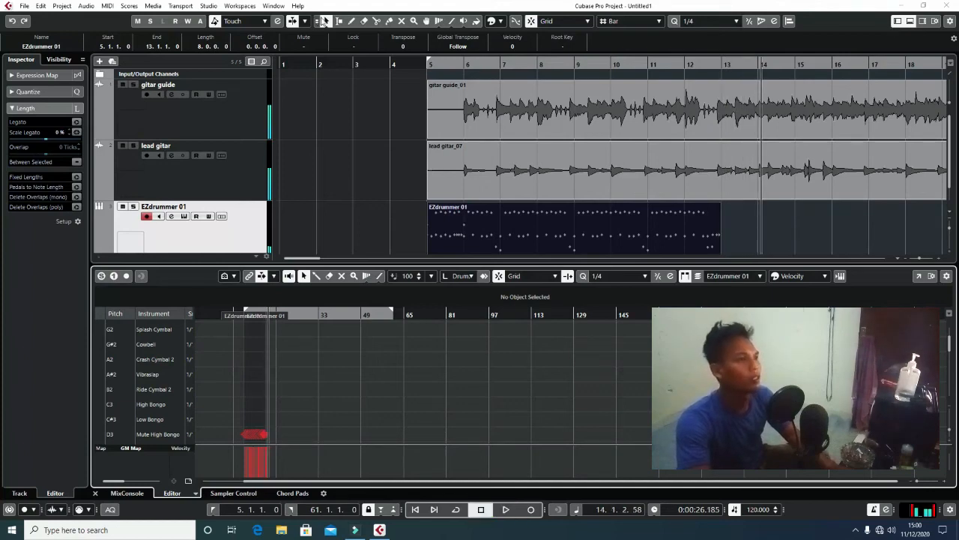
left_click(323, 21)
left_click(578, 227)
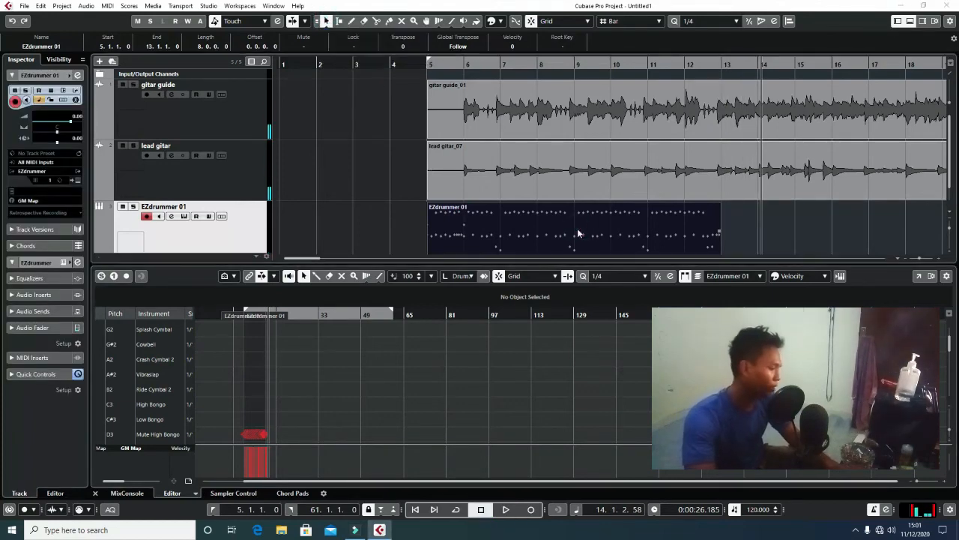
key("super")
key("super")
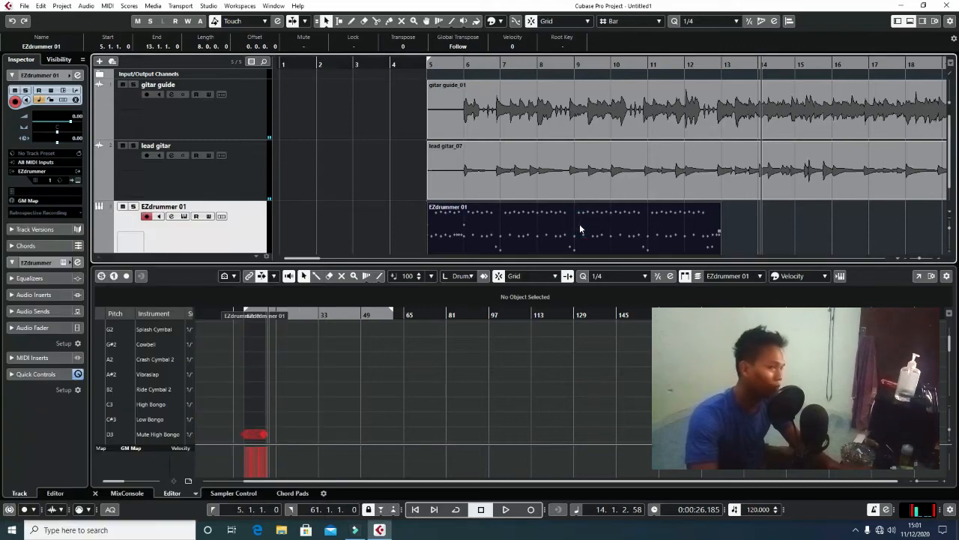
left_click(725, 66)
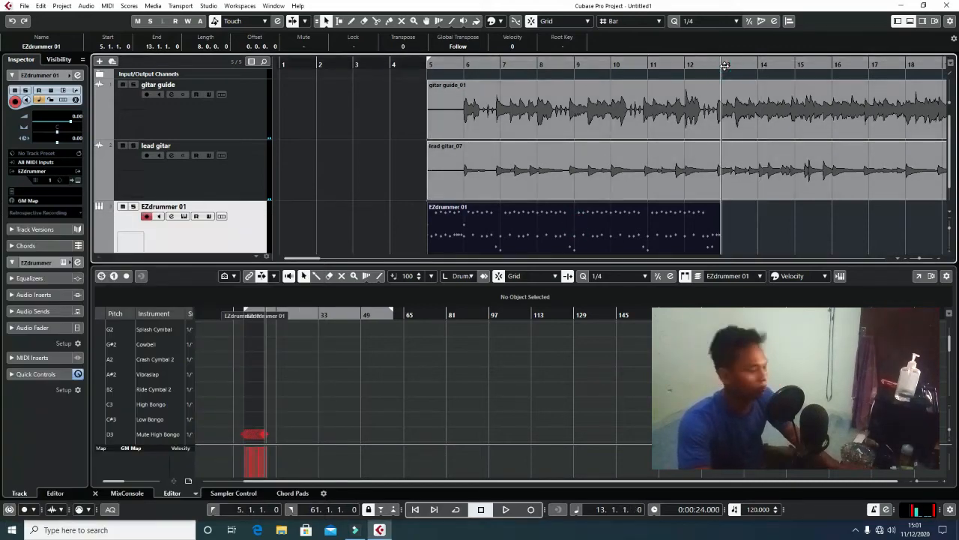
key("ctrl+d")
Step: Play back the arrangement from bar 12 through the end of the duplicated drum part, with the lower editor hidden
left_click(696, 66)
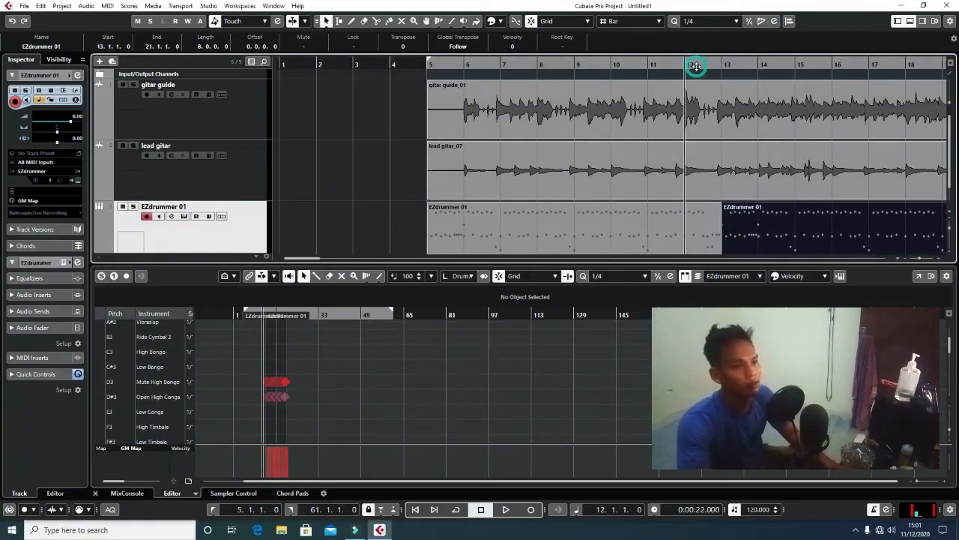
key("space")
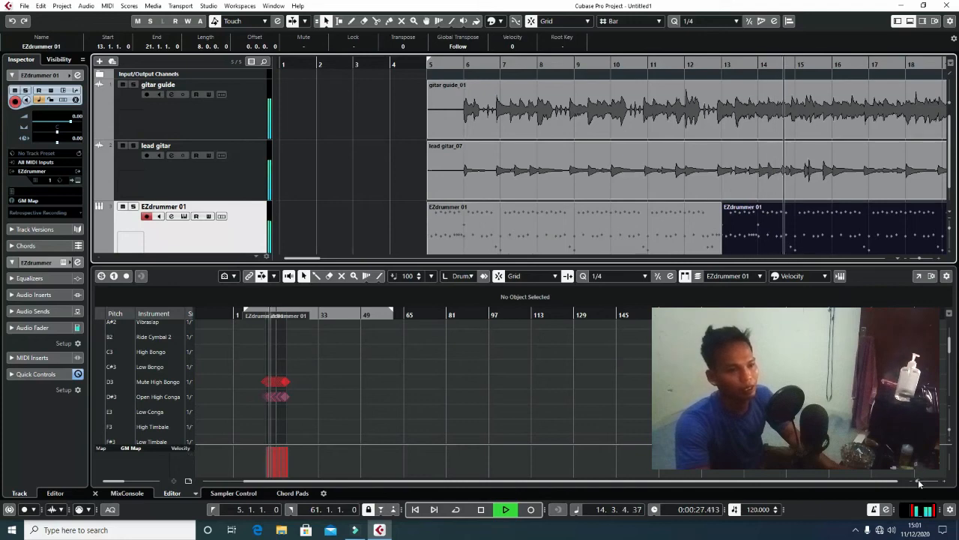
left_click_drag(920, 482, 918, 483)
left_click(910, 21)
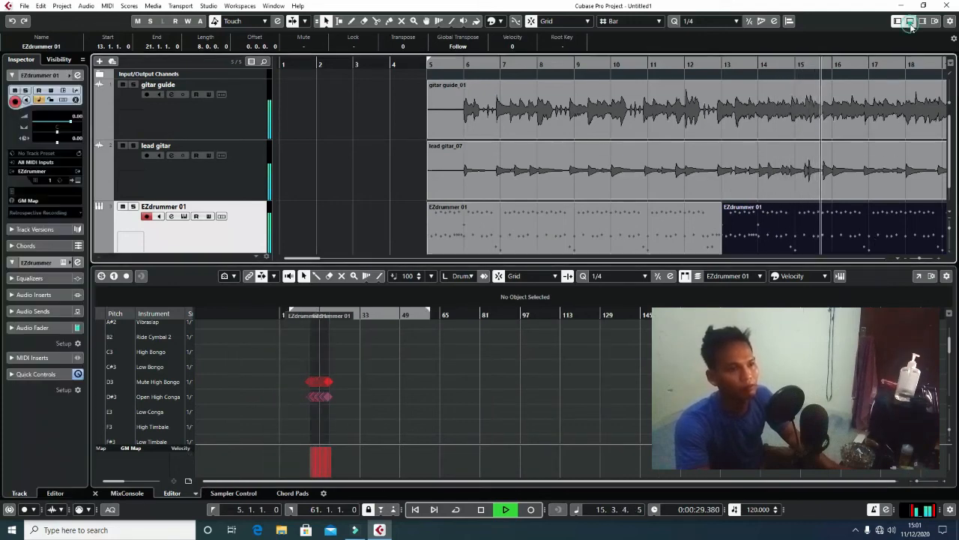
left_click_drag(315, 492, 327, 495)
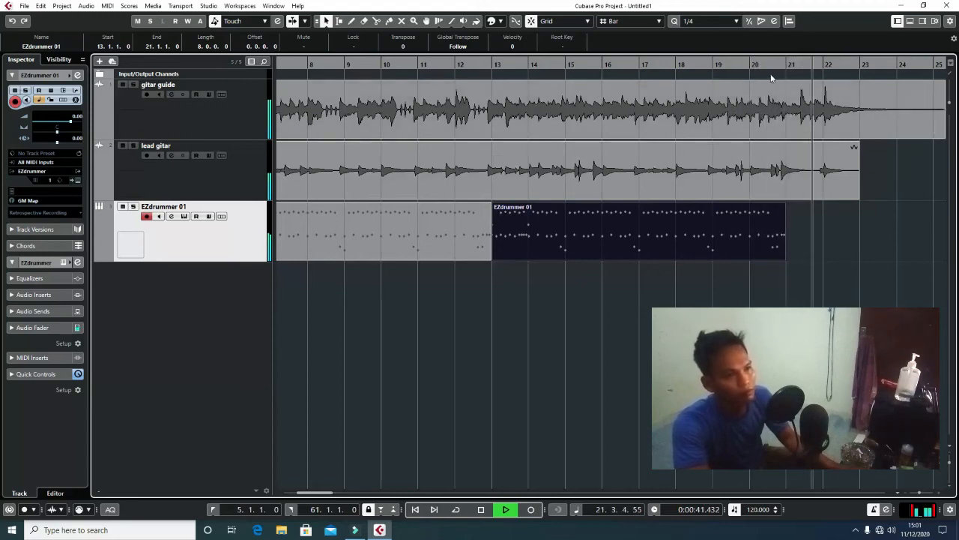
key("space")
Step: Split the duplicated EZdrummer part at bar 14 and select the one-bar fill part at bar 13
left_click(784, 63)
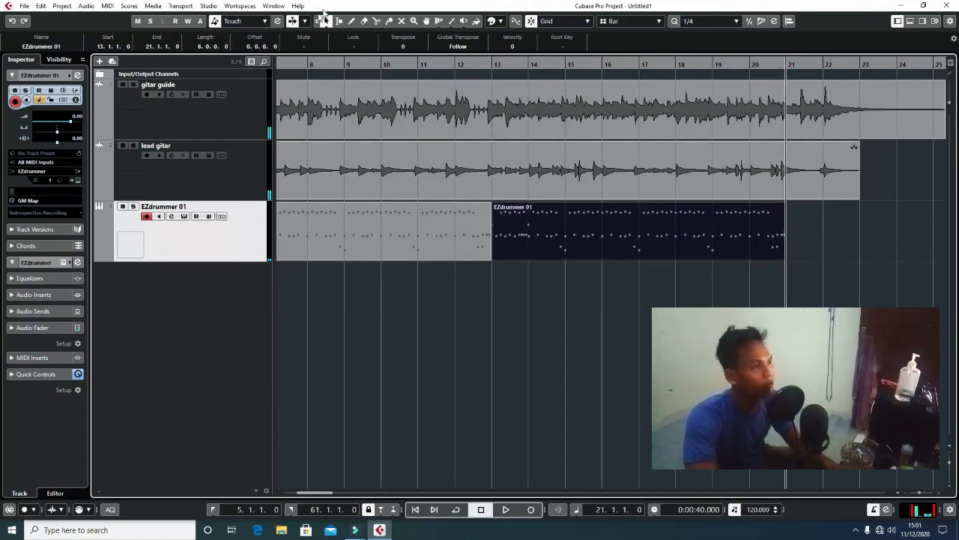
left_click(522, 244)
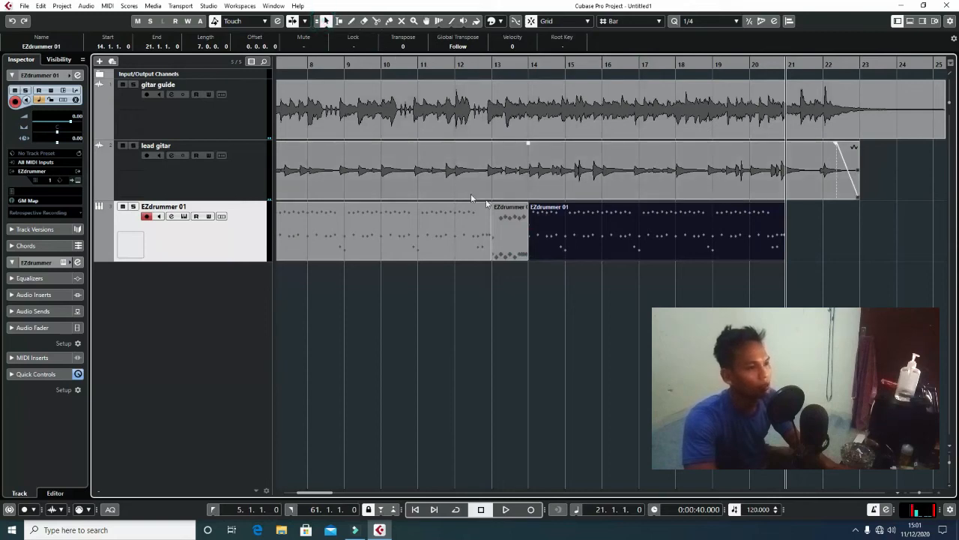
left_click(518, 221)
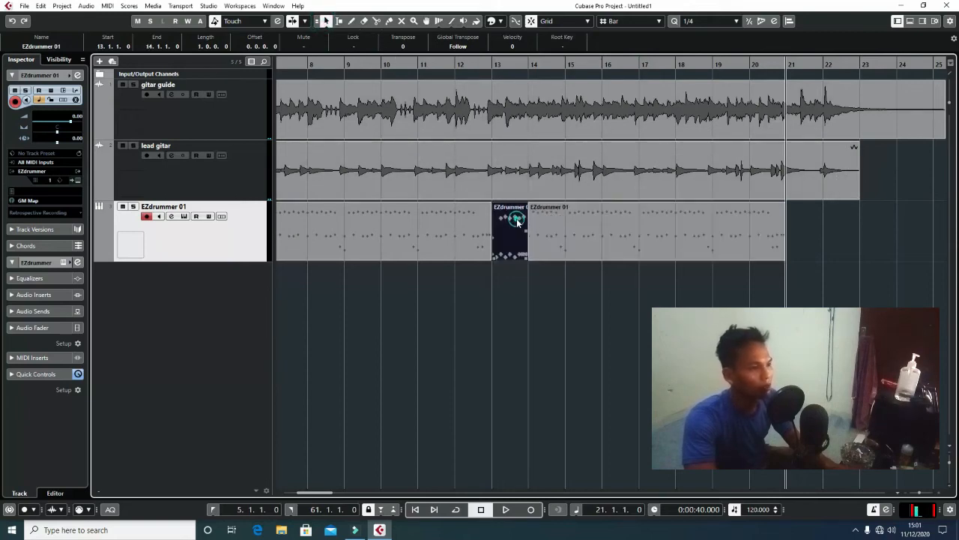
Step: Paste a copy of the one-bar fill part at bar 21 and play back the ending from bar 20
left_click(787, 67)
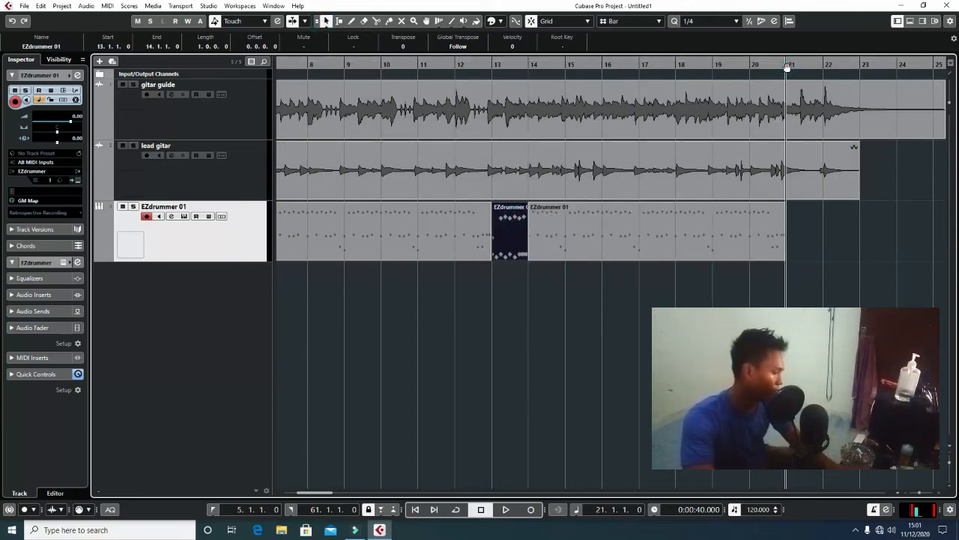
key("ctrl+v")
left_click(764, 63)
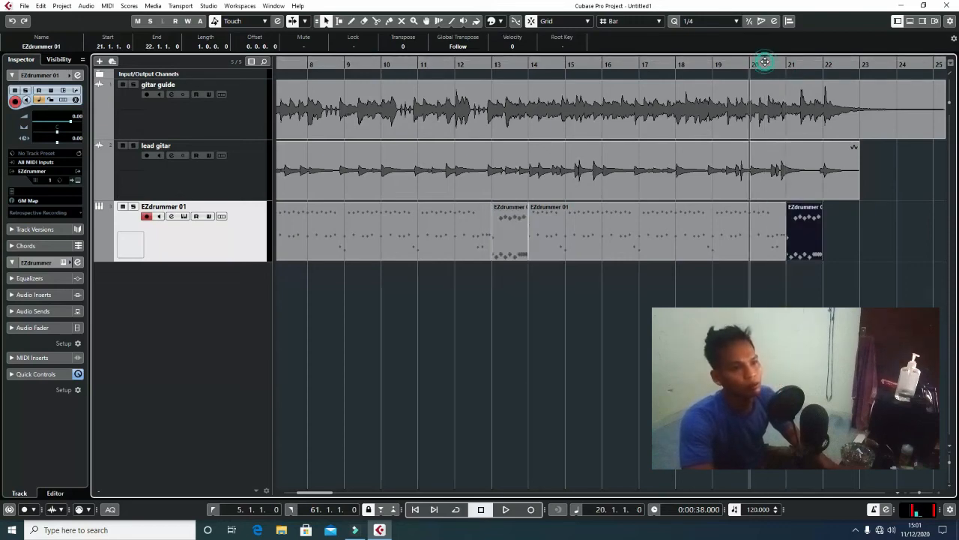
key("space")
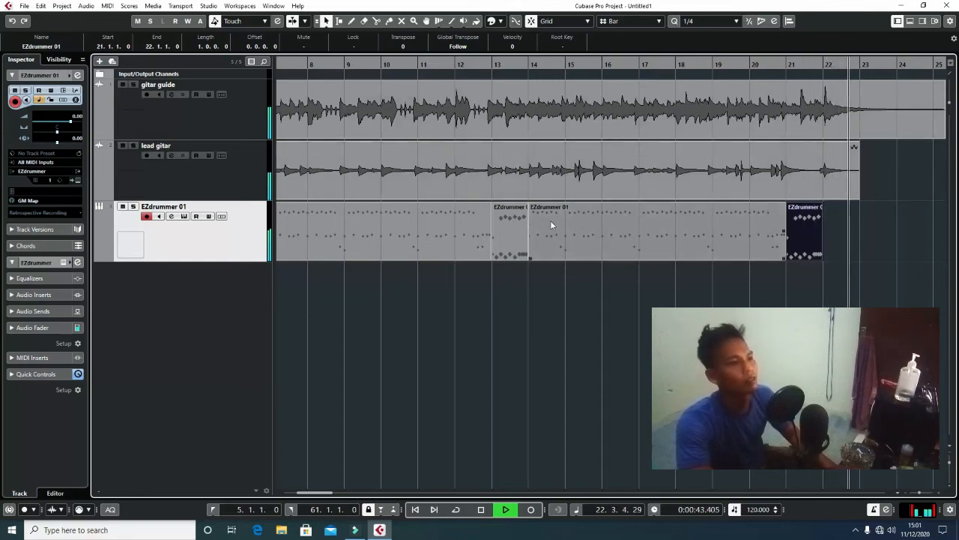
key("space")
Step: Open the bar 21 fill part in a separate Drum Editor window and extend its end to 22.3
key("ctrl+d")
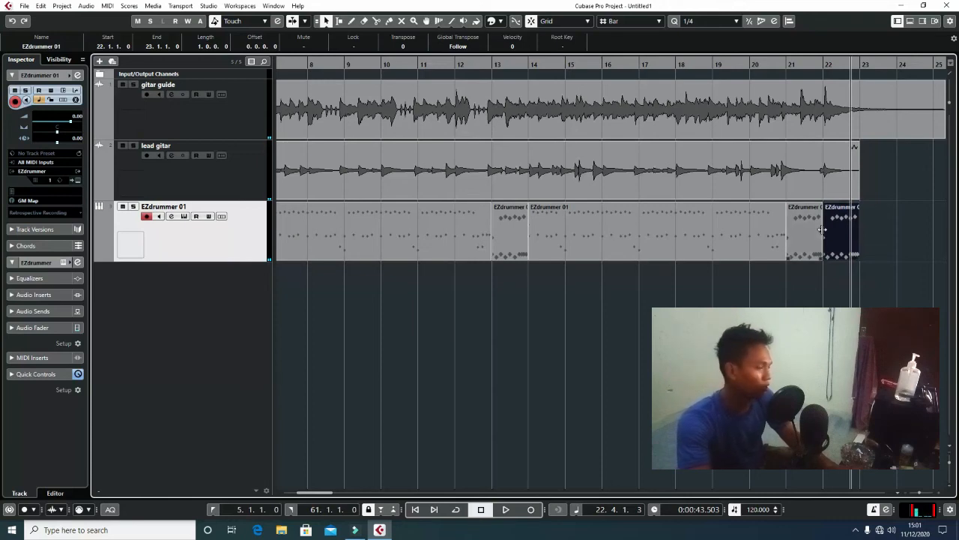
key("Delete")
double_click(813, 229)
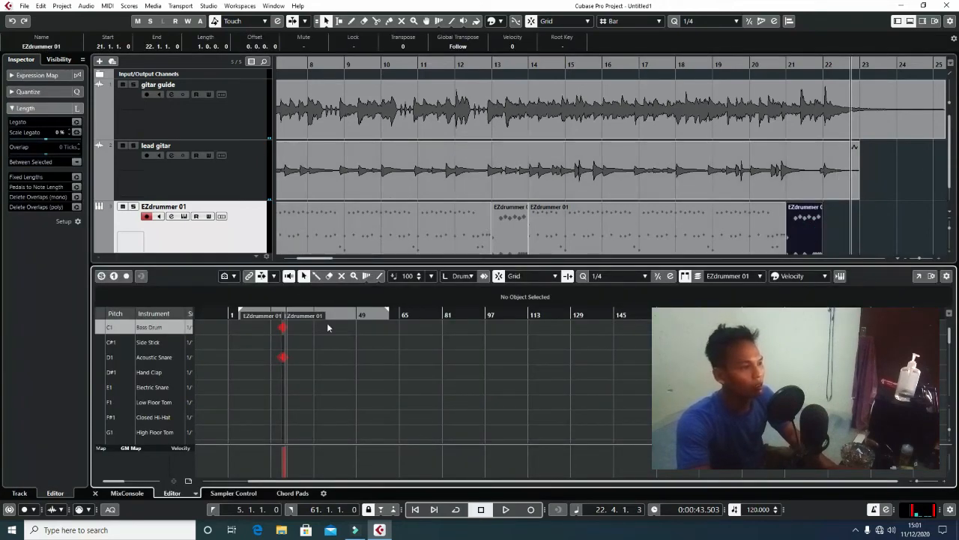
left_click(919, 276)
left_click_drag(269, 68, 305, 68)
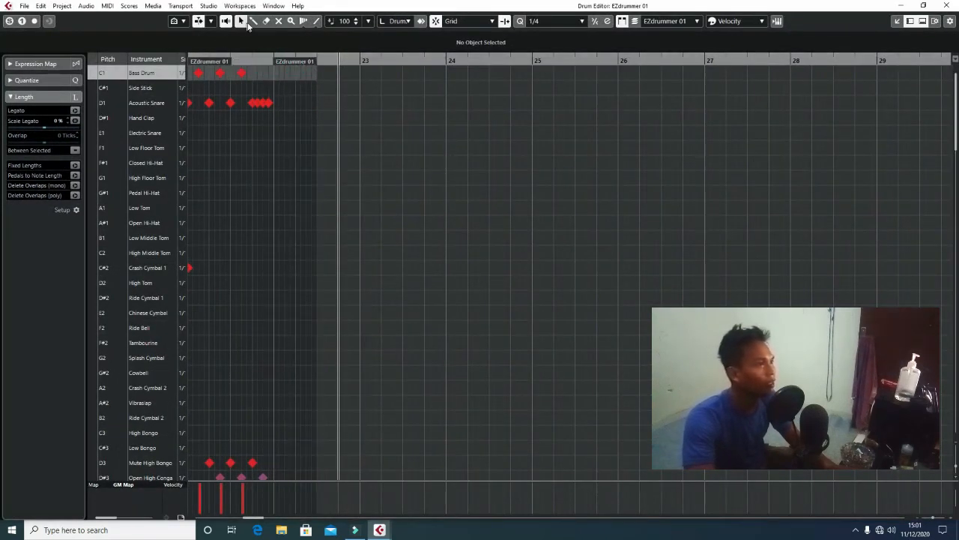
Step: Add a Bass Drum note and a Crash Cymbal 1 note at bar 22 and raise their velocities
left_click(274, 73)
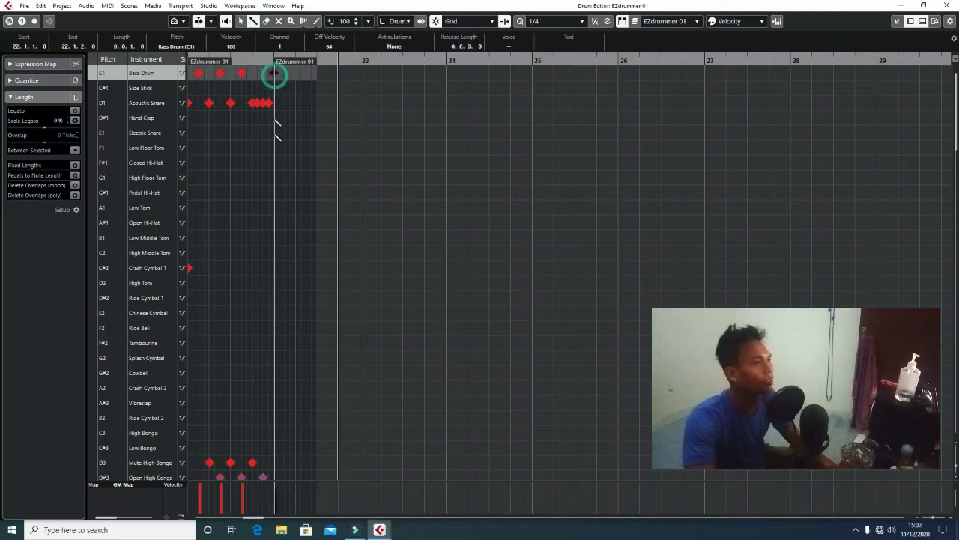
left_click(274, 485)
left_click(274, 268)
left_click(278, 486)
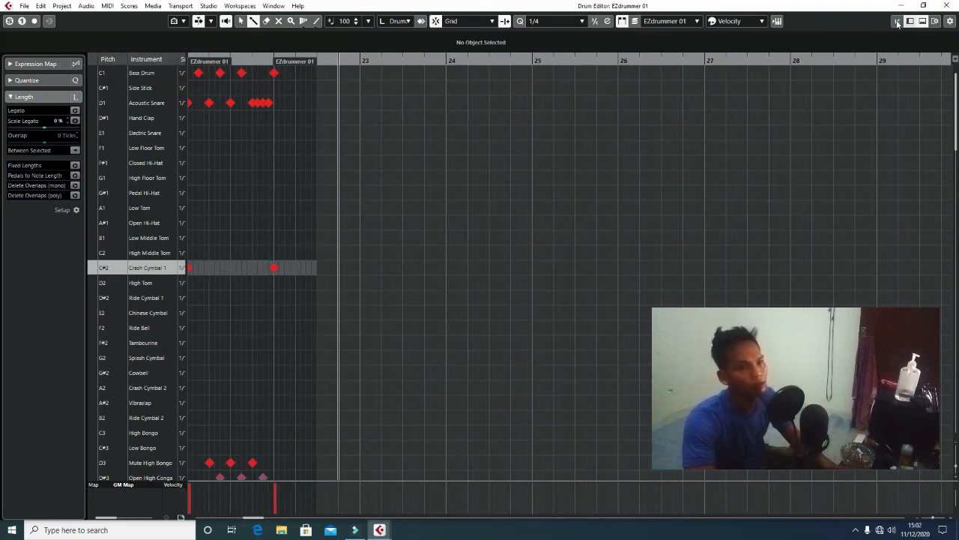
Step: Return to the project window, play back the ending from bar 21, and hide the lower editor
left_click(898, 22)
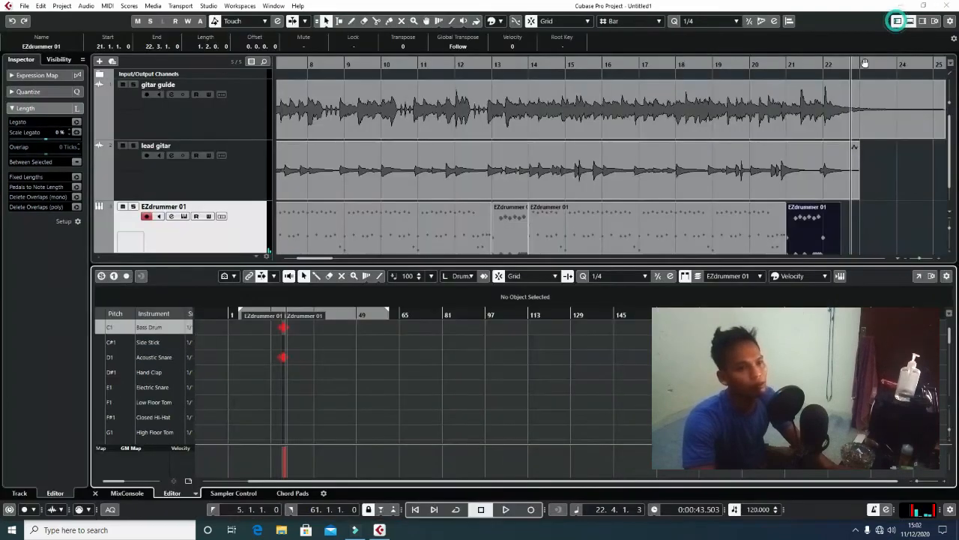
left_click(783, 62)
key("space")
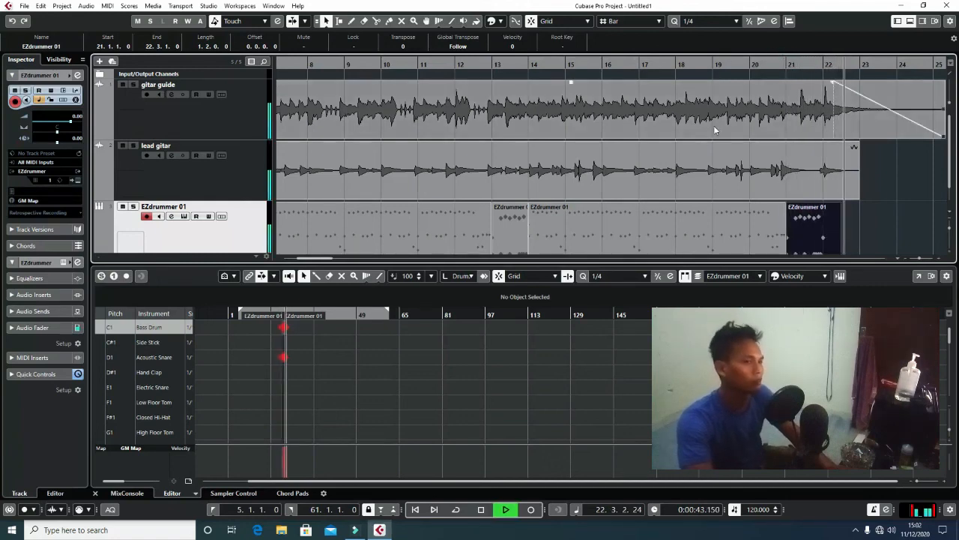
key("space")
left_click(912, 22)
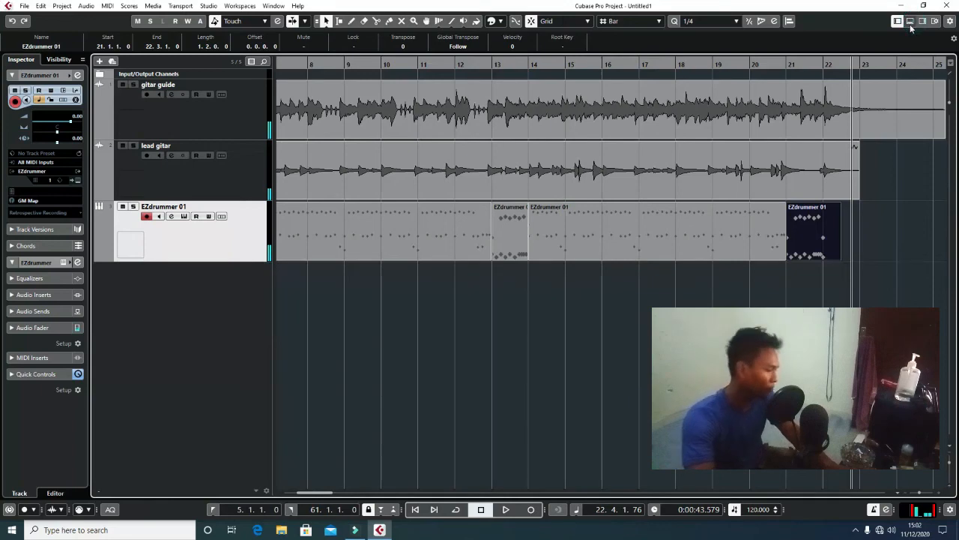
Step: Save the project in the review 1 folder as "tutorial cubase 10"
key("ctrl+s")
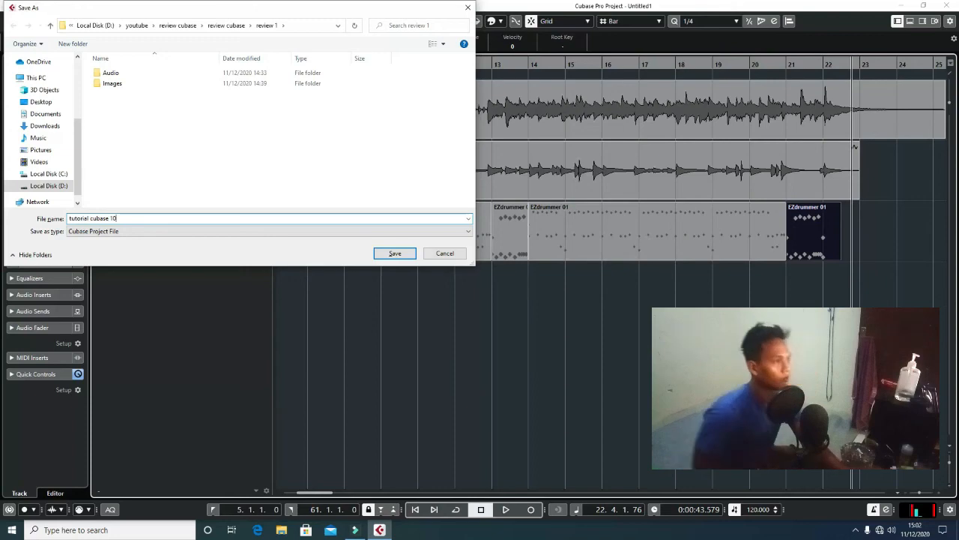
left_click(377, 256)
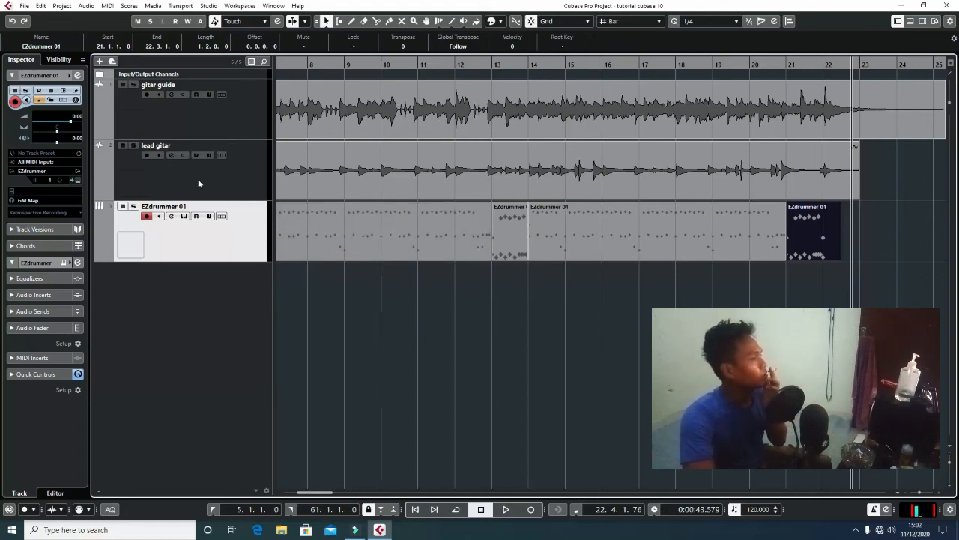
Step: Play back the full arrangement from bar 4
left_click_drag(328, 493, 316, 493)
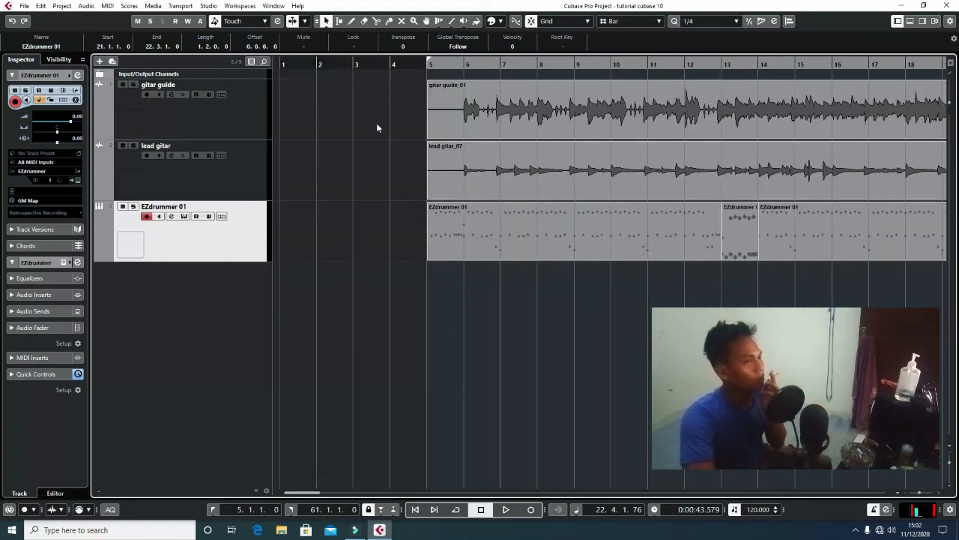
left_click(408, 65)
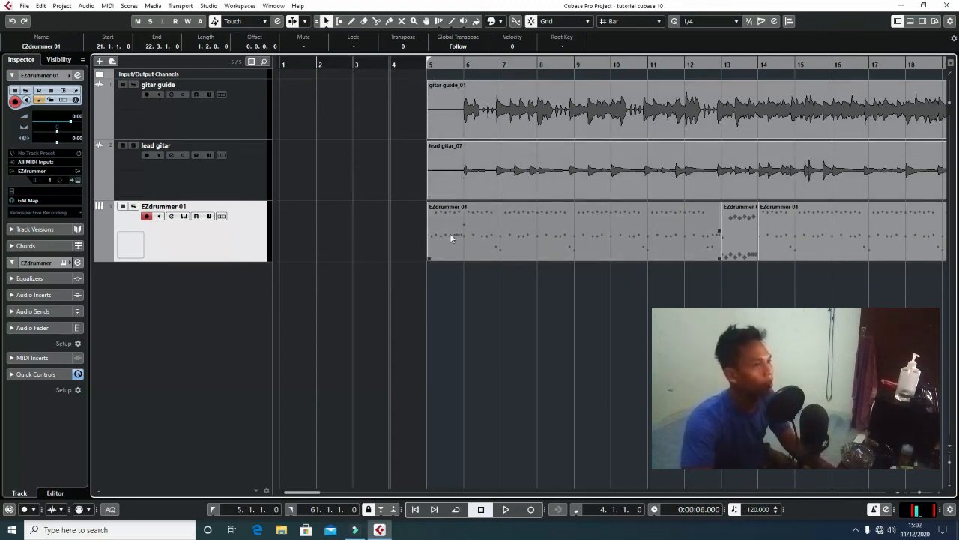
key("space")
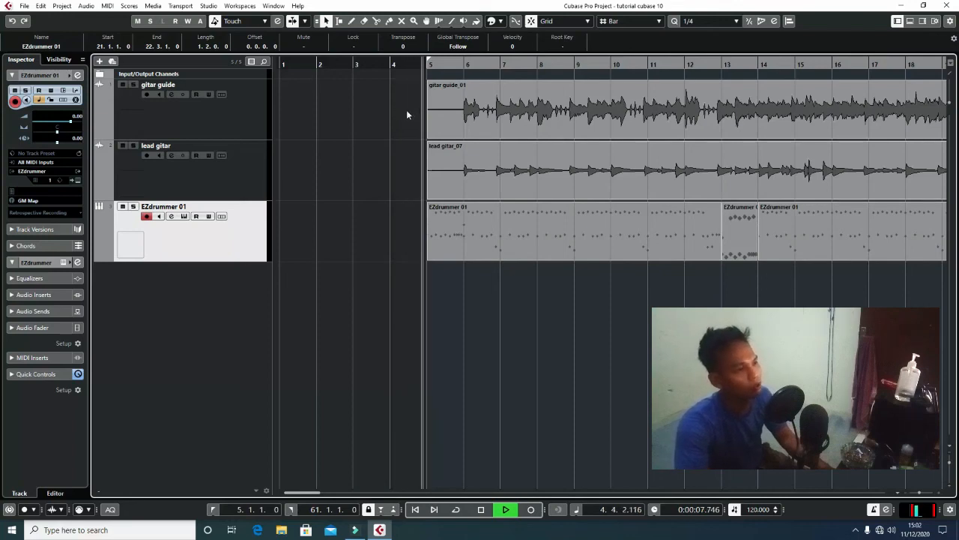